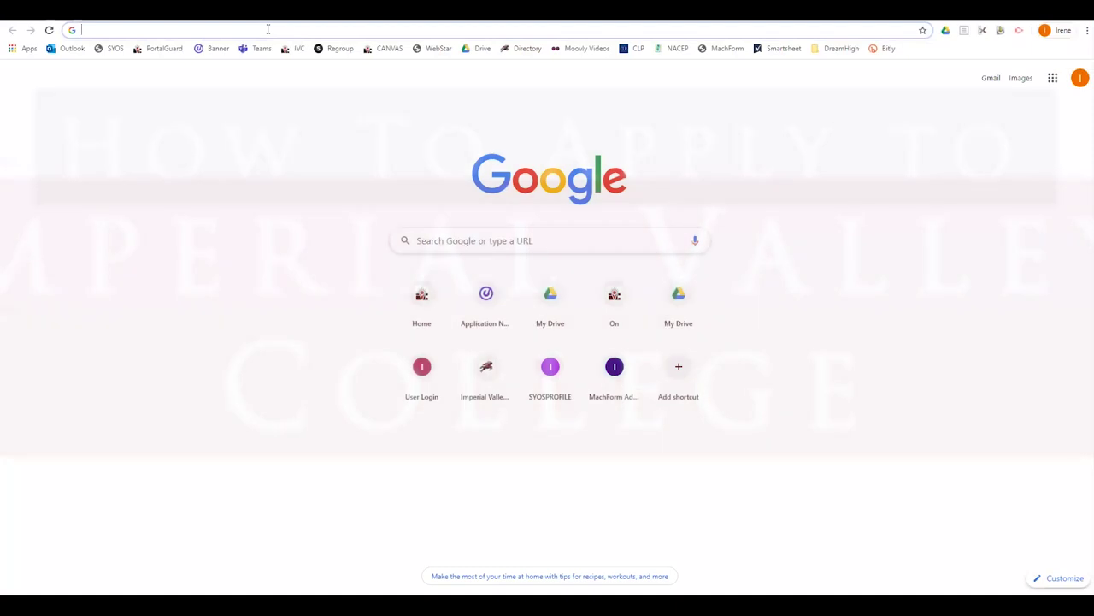
- Load imperial.edu in Chrome's address bar
{"action": "type", "text": "imperial.edu"}
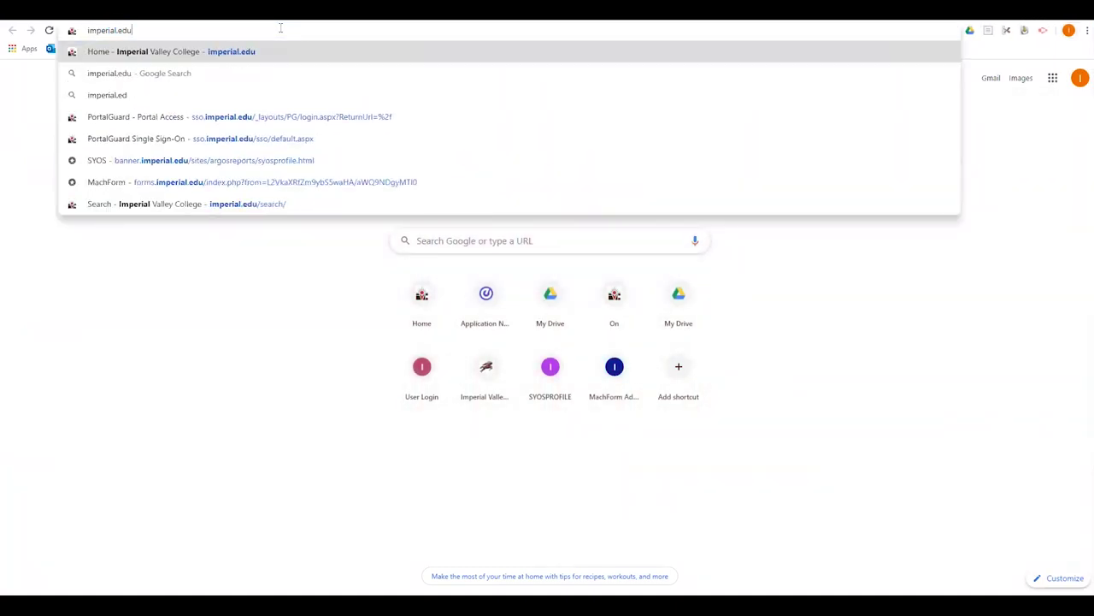
{"action": "key", "text": "Return"}
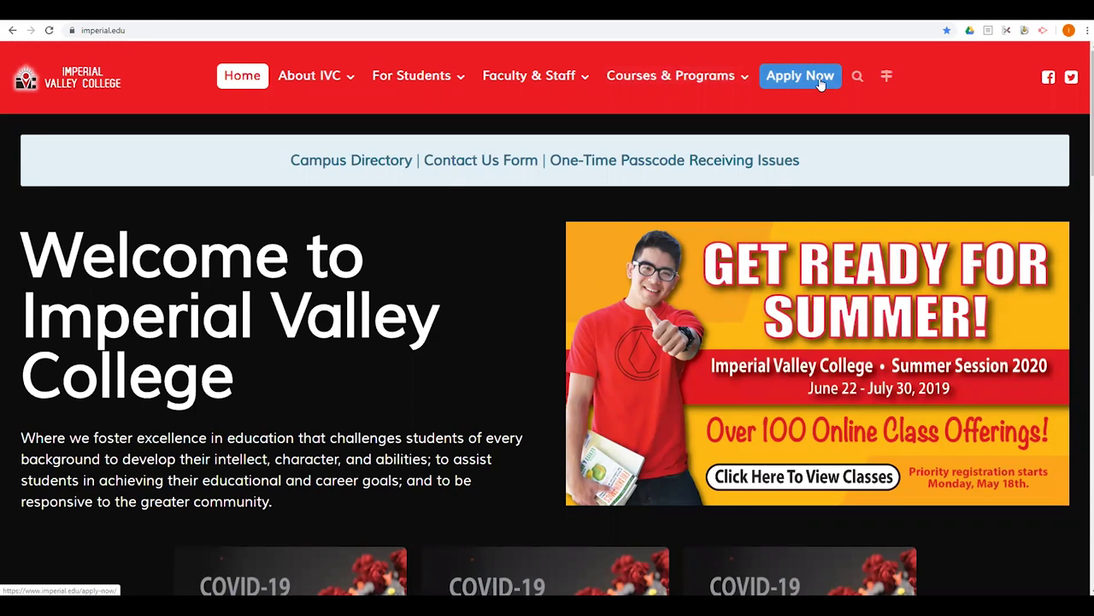
- Go through Apply Now to the OpenCCC Online Application page
{"action": "left_click", "coordinate": [806, 78]}
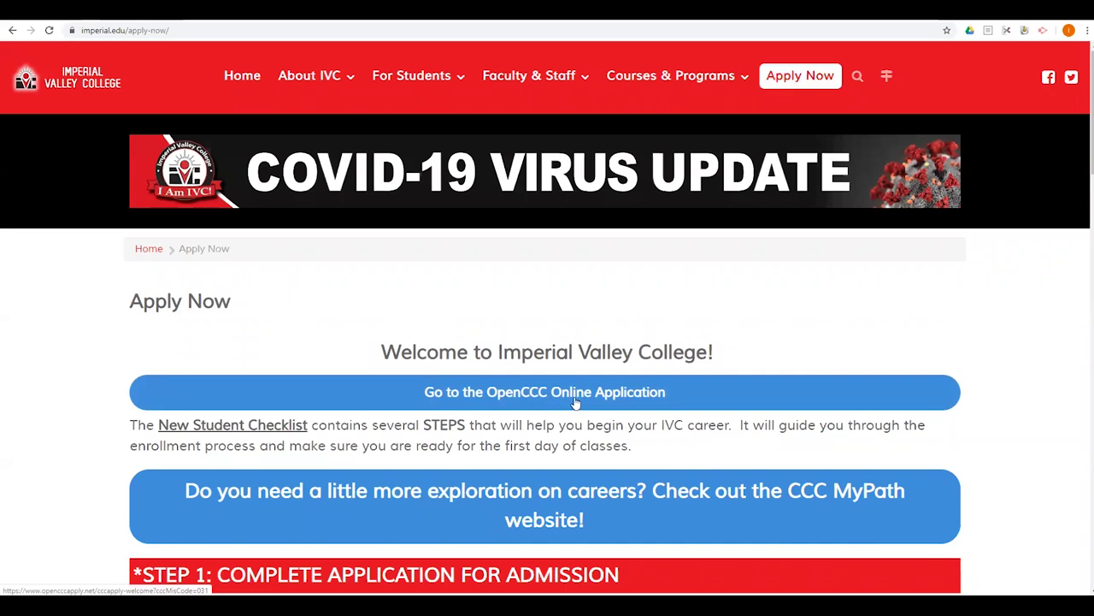
{"action": "left_click", "coordinate": [654, 392]}
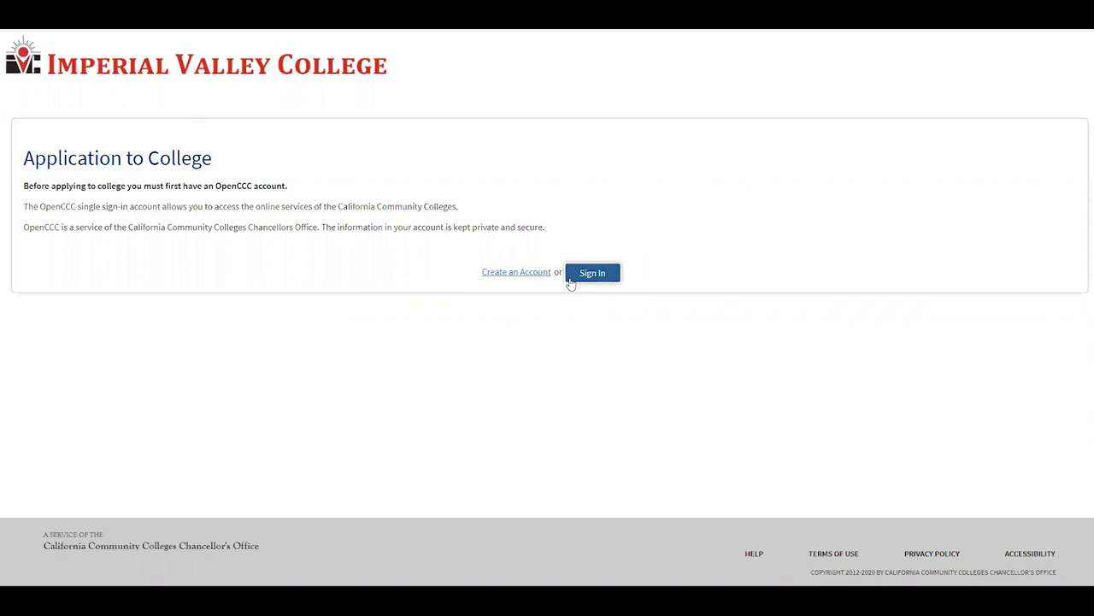
- Look over the Sign In and Forgot? options, then choose Create an Account
{"action": "left_click", "coordinate": [590, 274]}
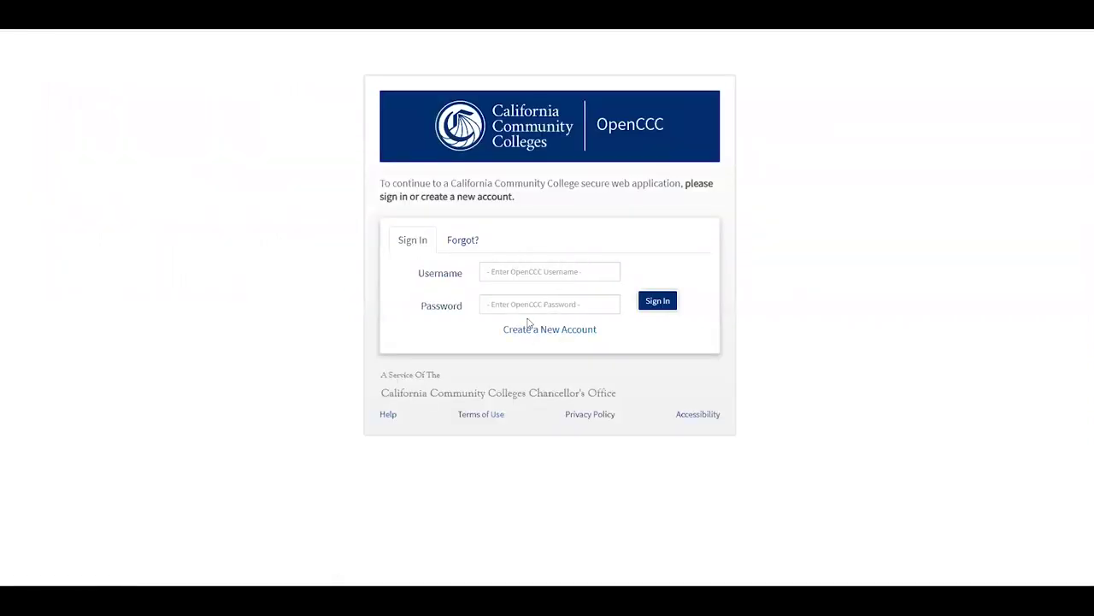
{"action": "left_click", "coordinate": [466, 244]}
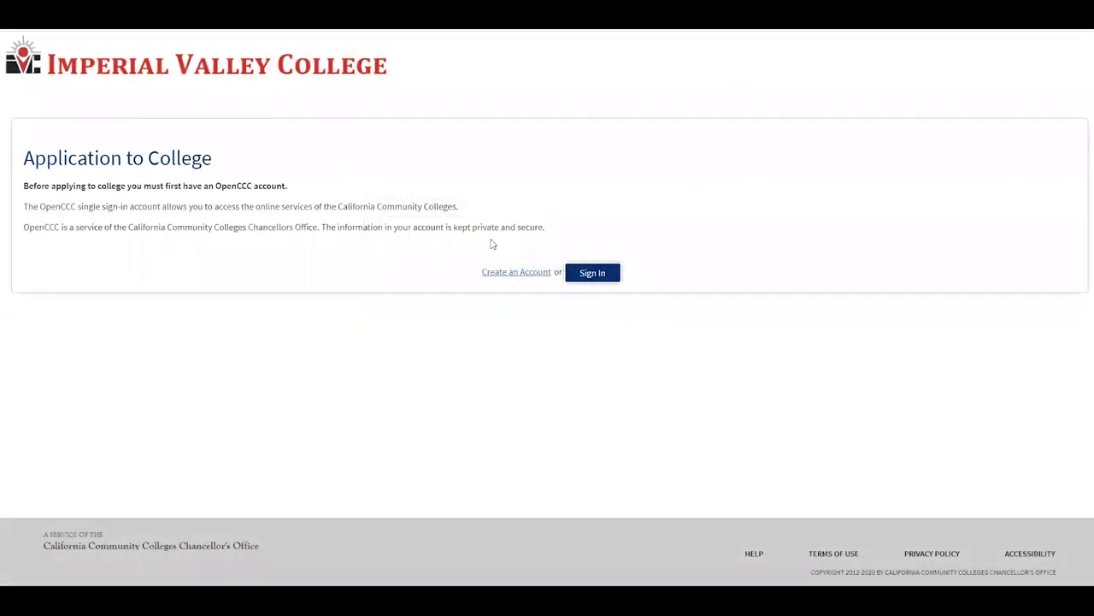
{"action": "left_click", "coordinate": [515, 277]}
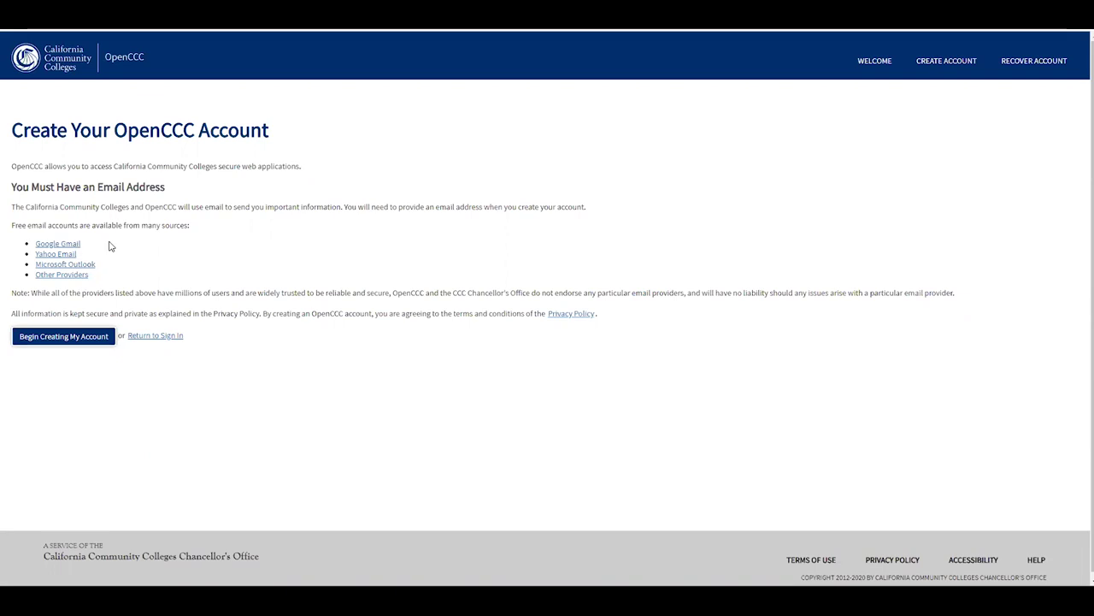
- Begin the account form with the legal first and last name, no middle name, suffix None
{"action": "left_click", "coordinate": [77, 342]}
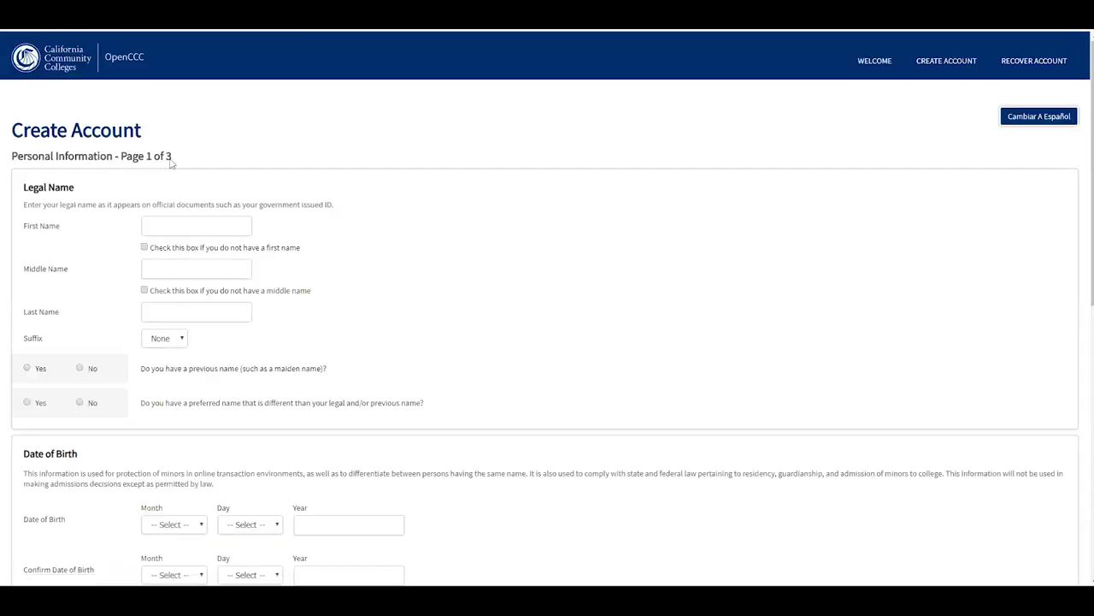
{"action": "left_click", "coordinate": [183, 226]}
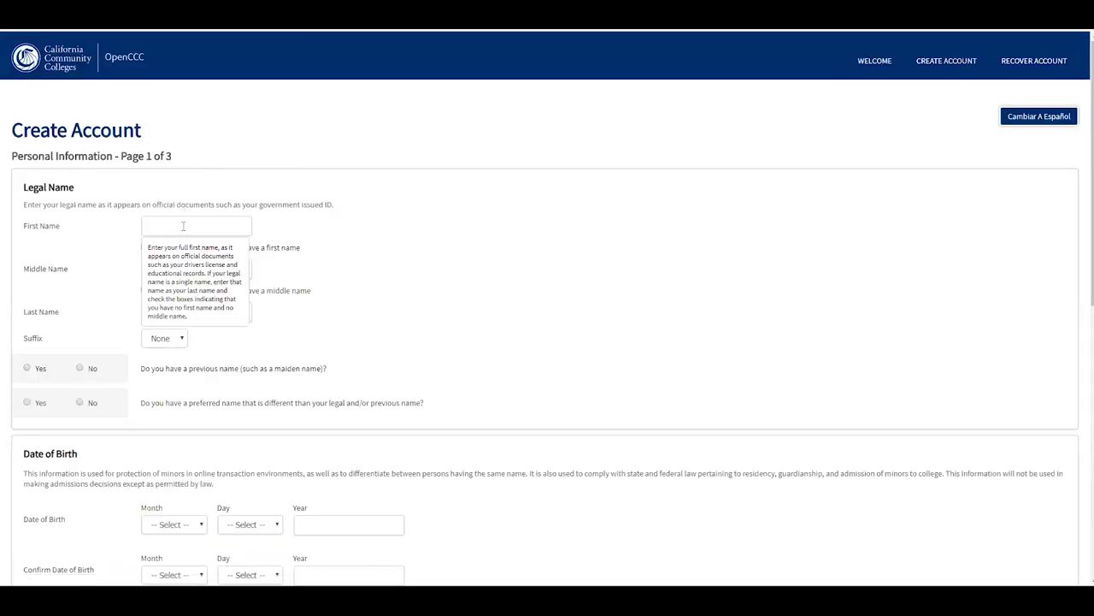
{"action": "left_click", "coordinate": [183, 225]}
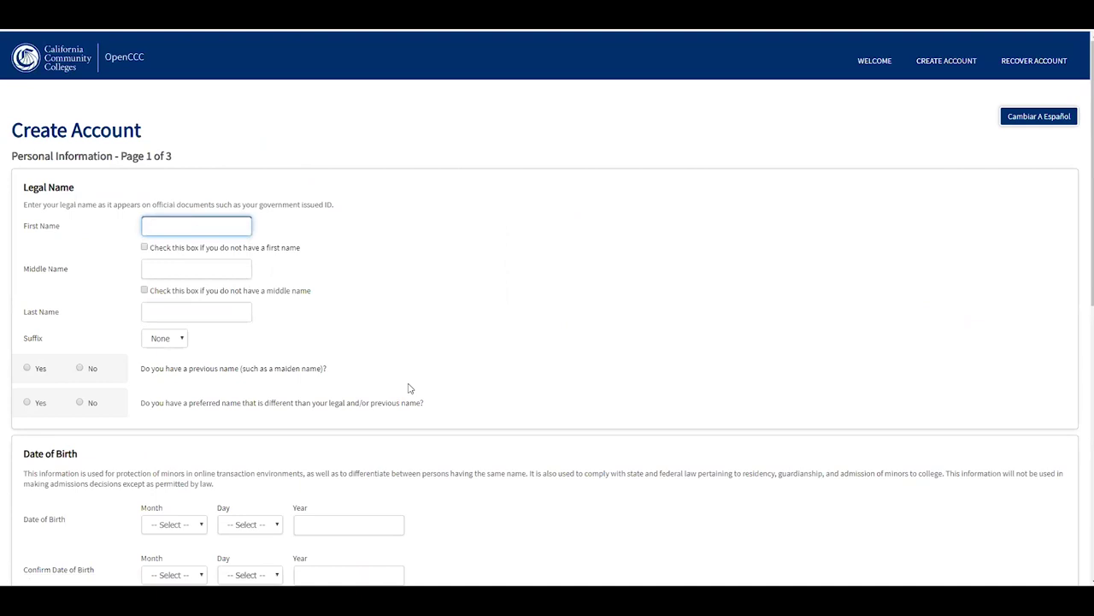
{"action": "left_click", "coordinate": [145, 291]}
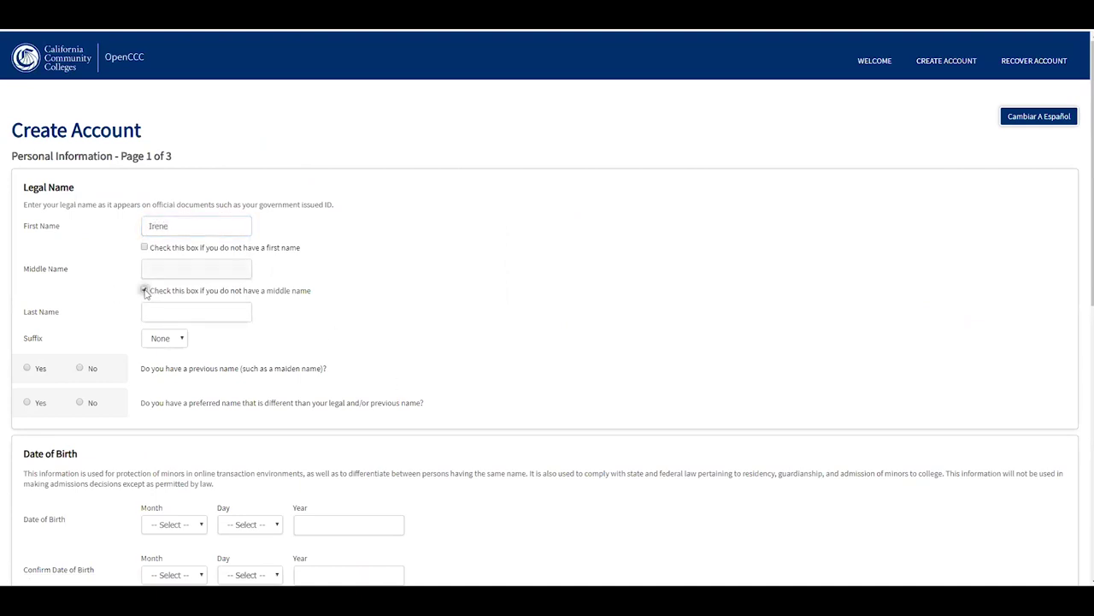
{"action": "left_click", "coordinate": [183, 313]}
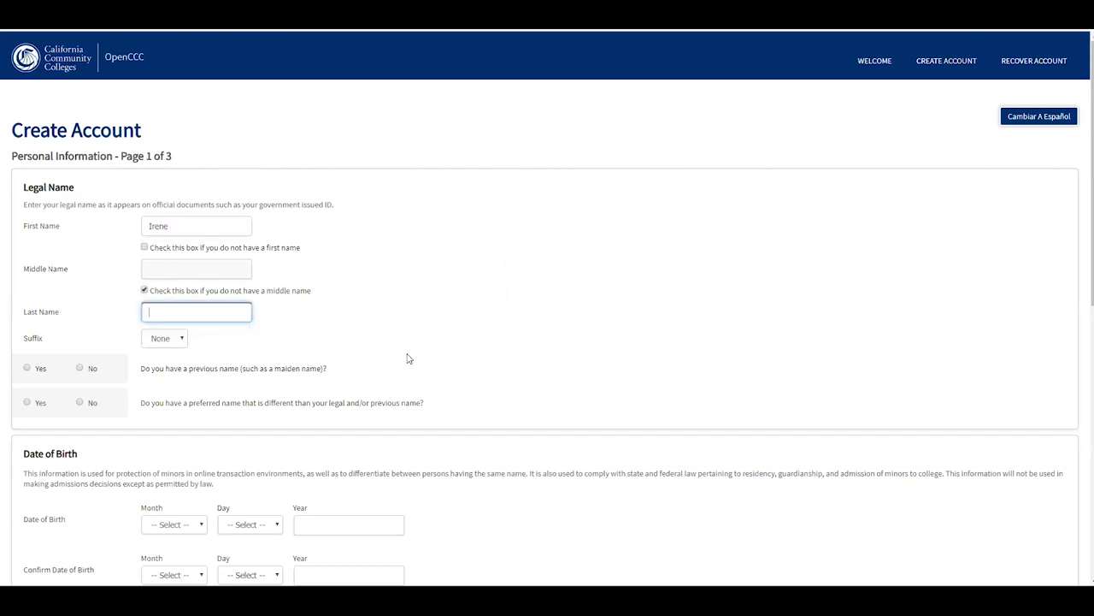
{"action": "left_click", "coordinate": [170, 339]}
{"action": "left_click", "coordinate": [170, 353]}
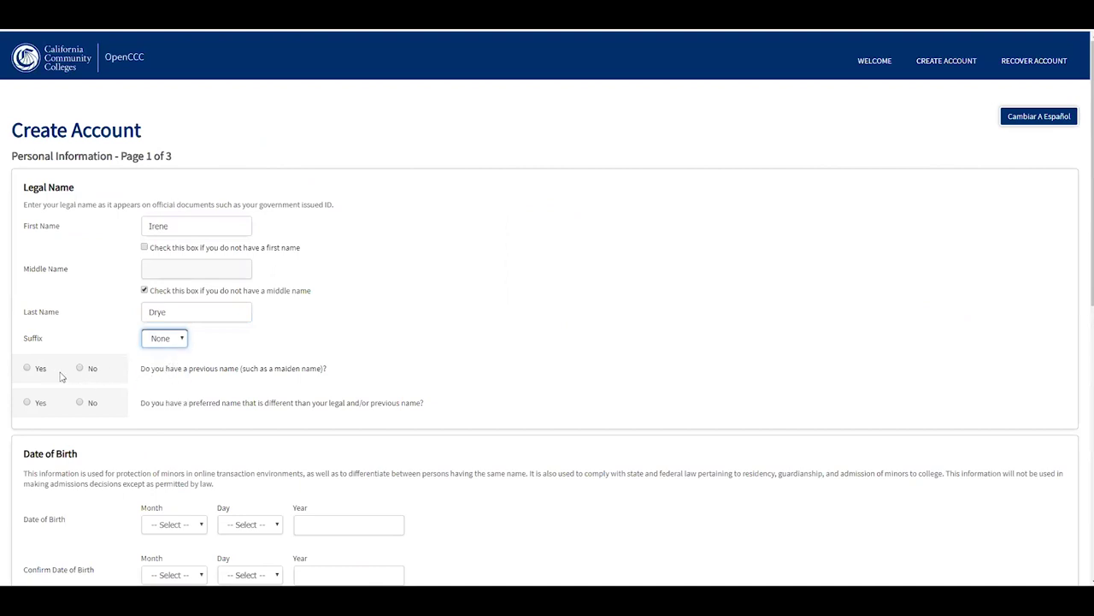
- Answer No to both the previous name and preferred name questions
{"action": "left_click", "coordinate": [28, 369]}
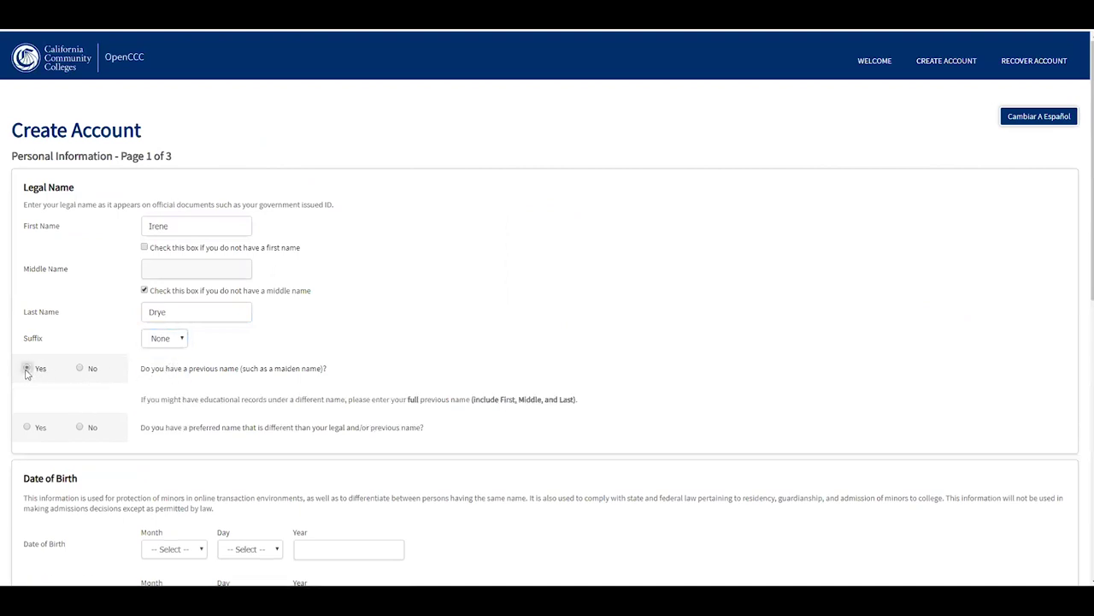
{"action": "left_click", "coordinate": [79, 368]}
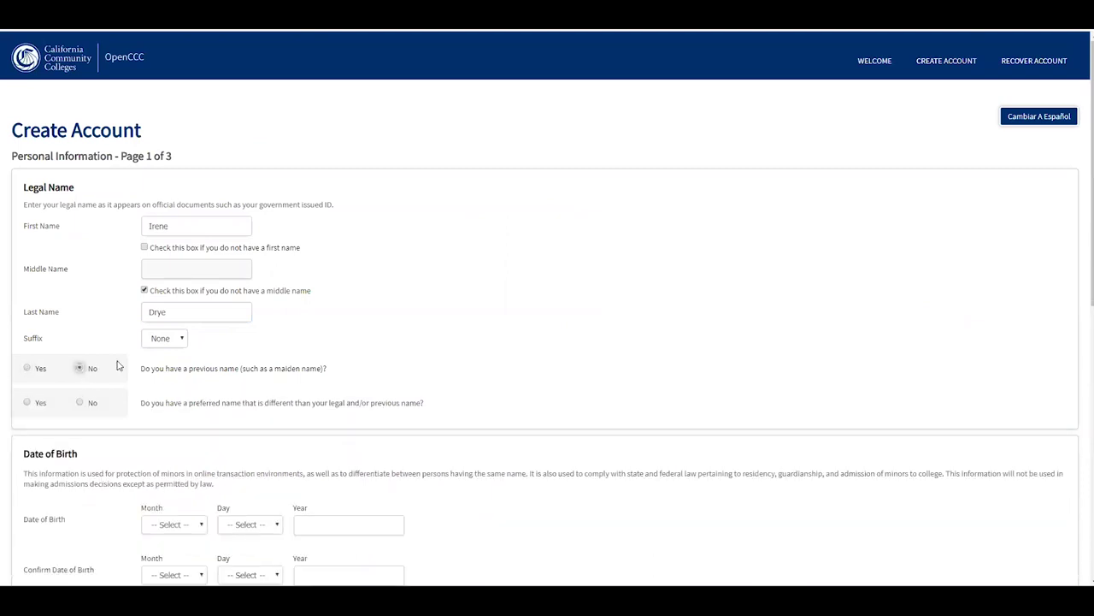
{"action": "scroll", "coordinate": [121, 366], "scroll_direction": "down", "scroll_amount": 1}
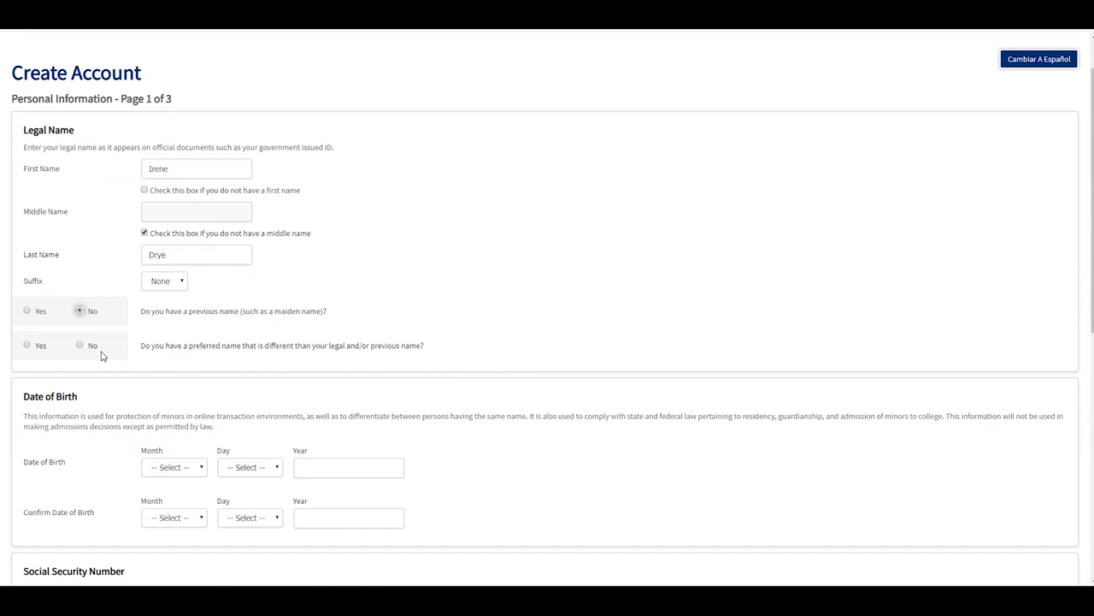
{"action": "left_click", "coordinate": [27, 345]}
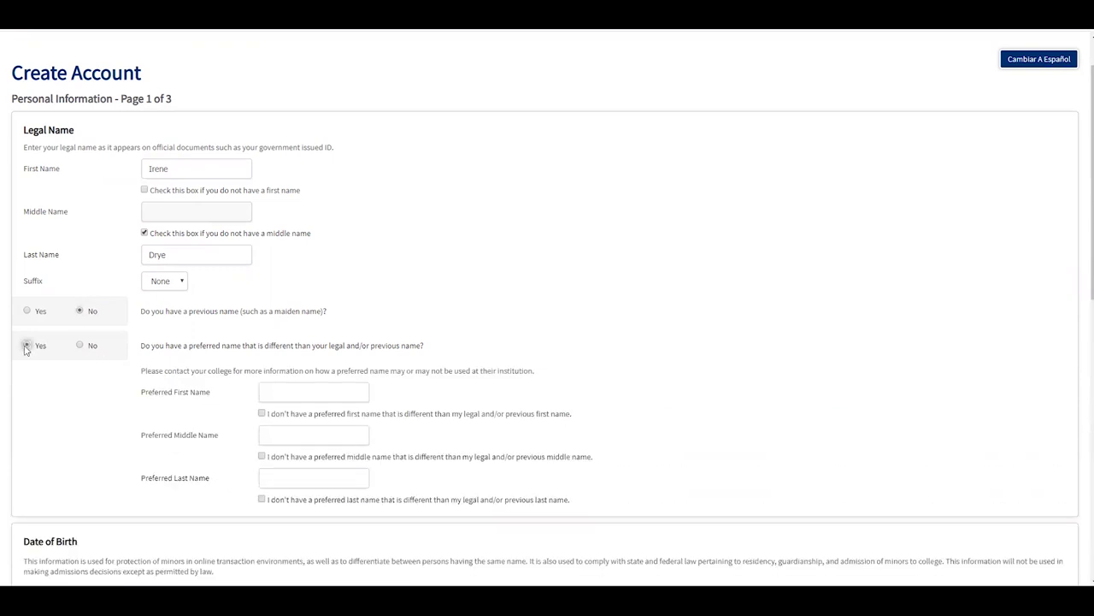
{"action": "left_click", "coordinate": [82, 345]}
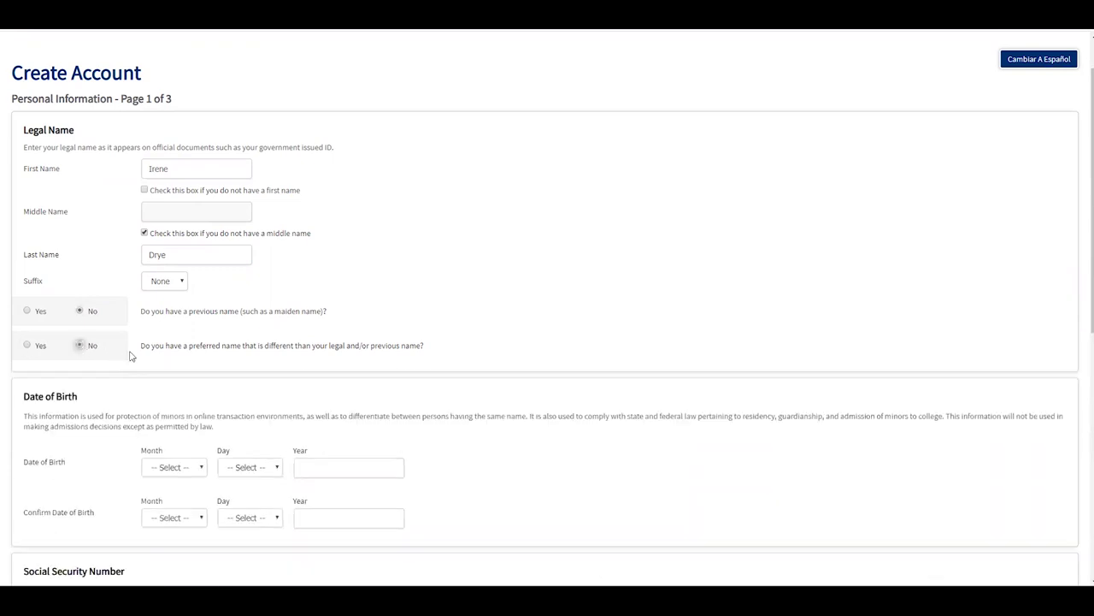
- Enter the date of birth as January 1, 2003
{"action": "scroll", "coordinate": [167, 342], "scroll_direction": "down", "scroll_amount": 2}
{"action": "left_click", "coordinate": [172, 295]}
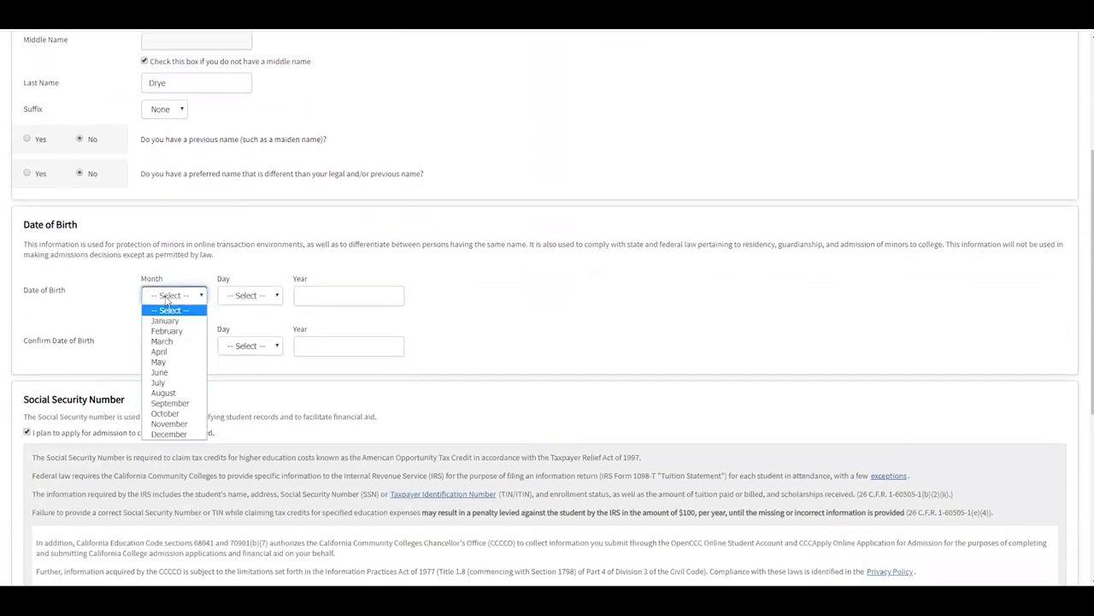
{"action": "left_click", "coordinate": [165, 321]}
{"action": "left_click", "coordinate": [231, 297]}
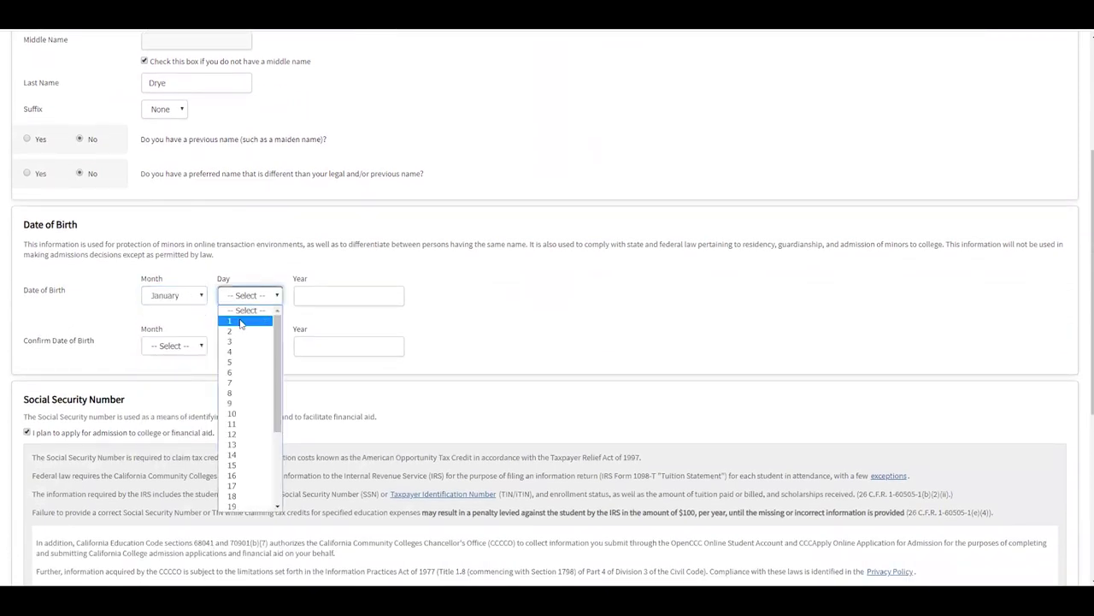
{"action": "left_click", "coordinate": [244, 321]}
{"action": "left_click", "coordinate": [316, 294]}
{"action": "type", "text": "200"}
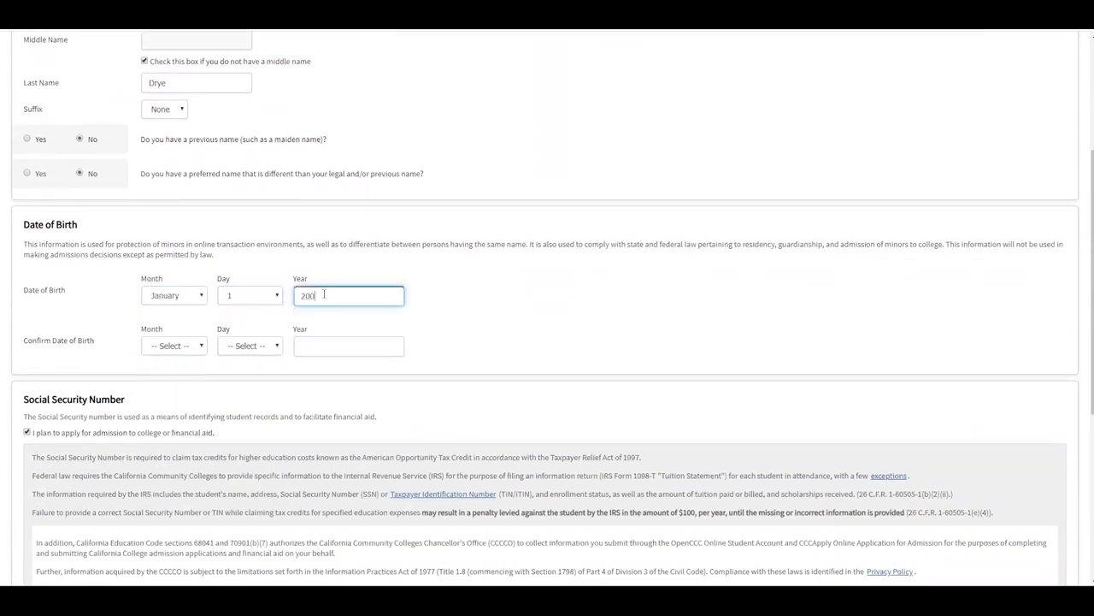
{"action": "type", "text": "3"}
- Repeat the January 1 birth date and year in the confirmation fields
{"action": "left_click", "coordinate": [172, 346]}
{"action": "left_click", "coordinate": [182, 371]}
{"action": "left_click", "coordinate": [240, 347]}
{"action": "left_click", "coordinate": [231, 371]}
{"action": "left_click", "coordinate": [313, 347]}
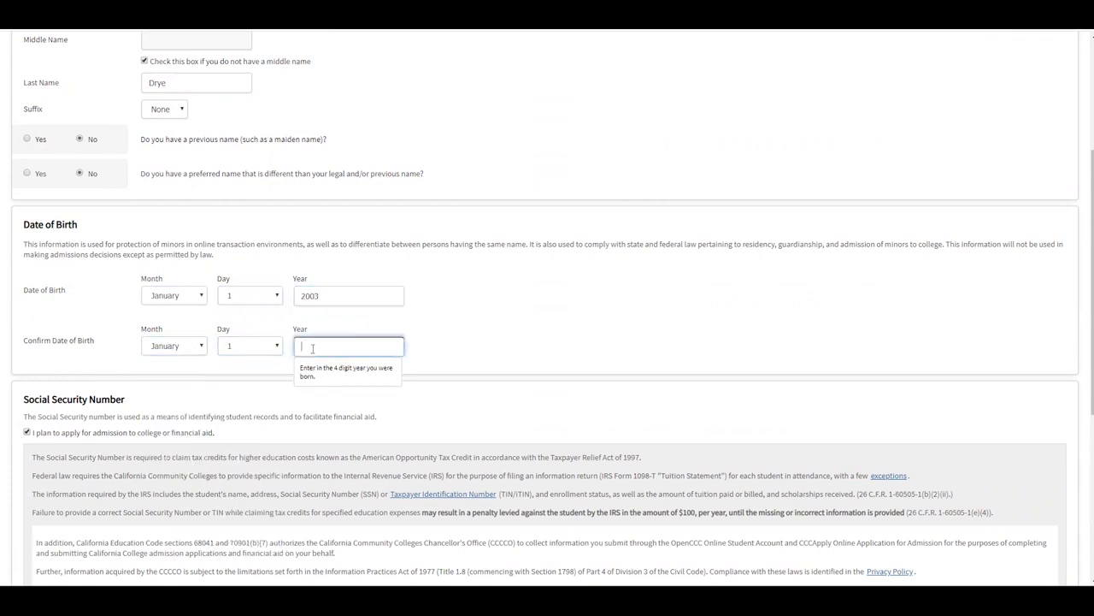
{"action": "type", "text": "2003"}
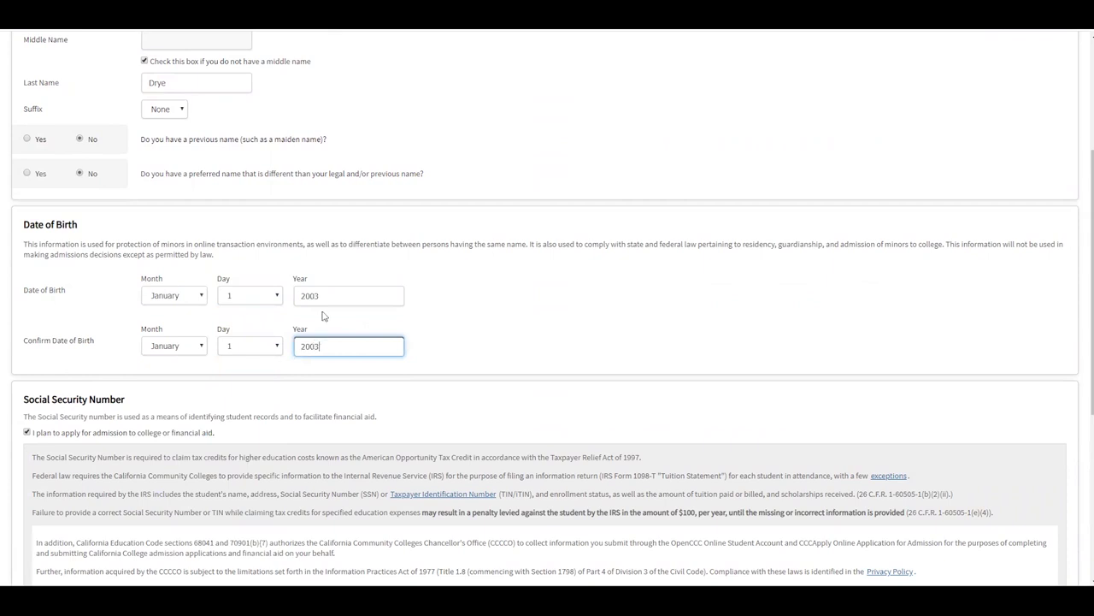
- Keep Social Security Number as the number type and adjust the no-SSN and international student checkboxes
{"action": "scroll", "coordinate": [310, 268], "scroll_direction": "down", "scroll_amount": 5}
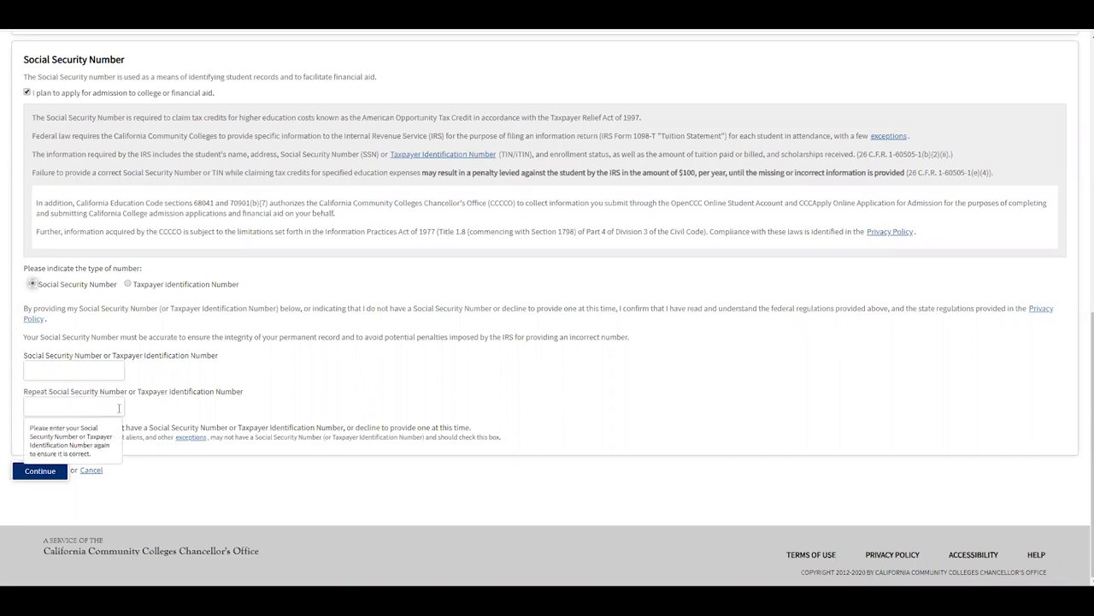
{"action": "left_click", "coordinate": [126, 285]}
{"action": "left_click", "coordinate": [33, 285]}
{"action": "left_click", "coordinate": [27, 427]}
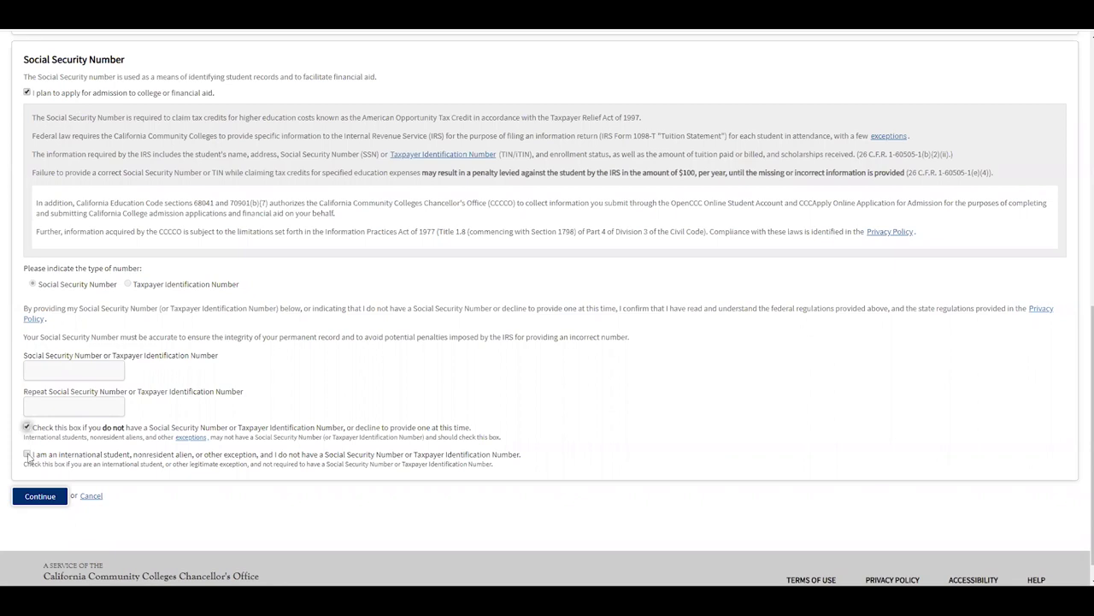
{"action": "left_click", "coordinate": [27, 455]}
{"action": "left_click", "coordinate": [27, 428]}
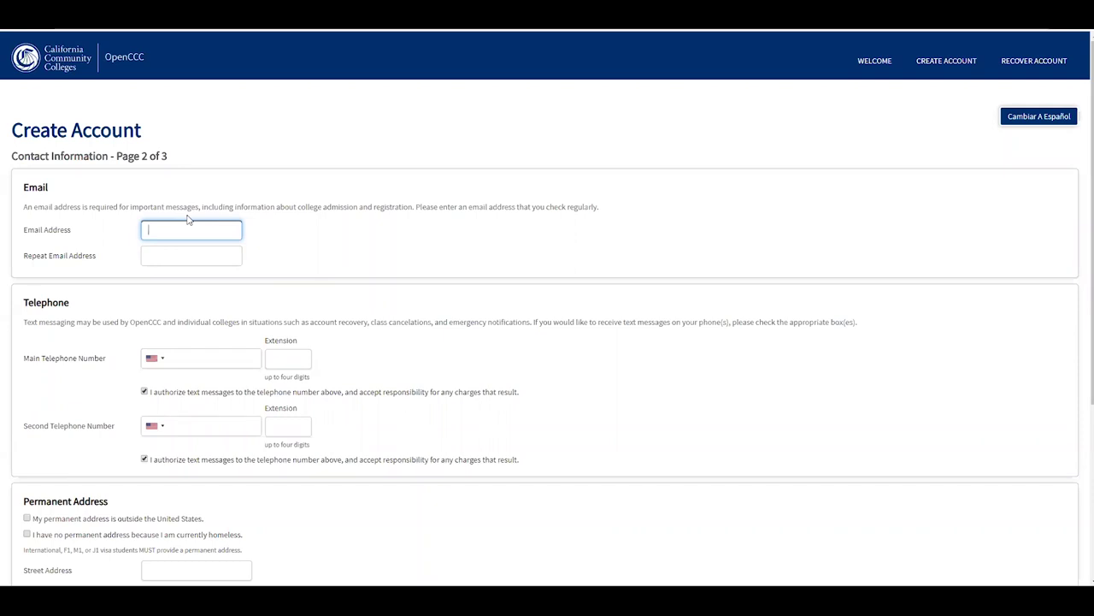
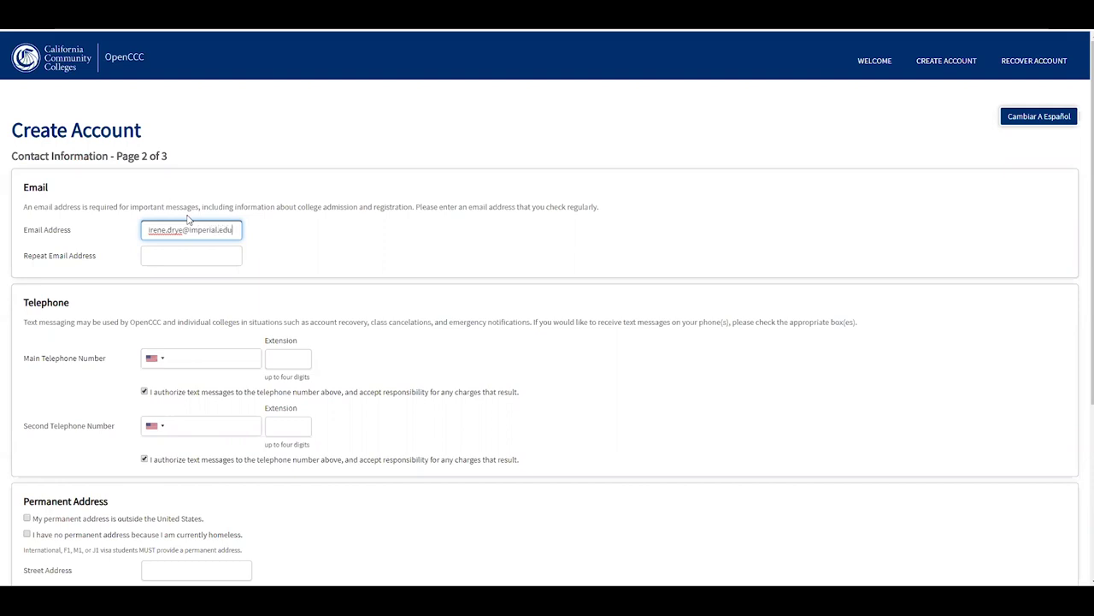
- Enter the applicant's email address twice and fill in the main telephone number
{"action": "key", "text": "Tab"}
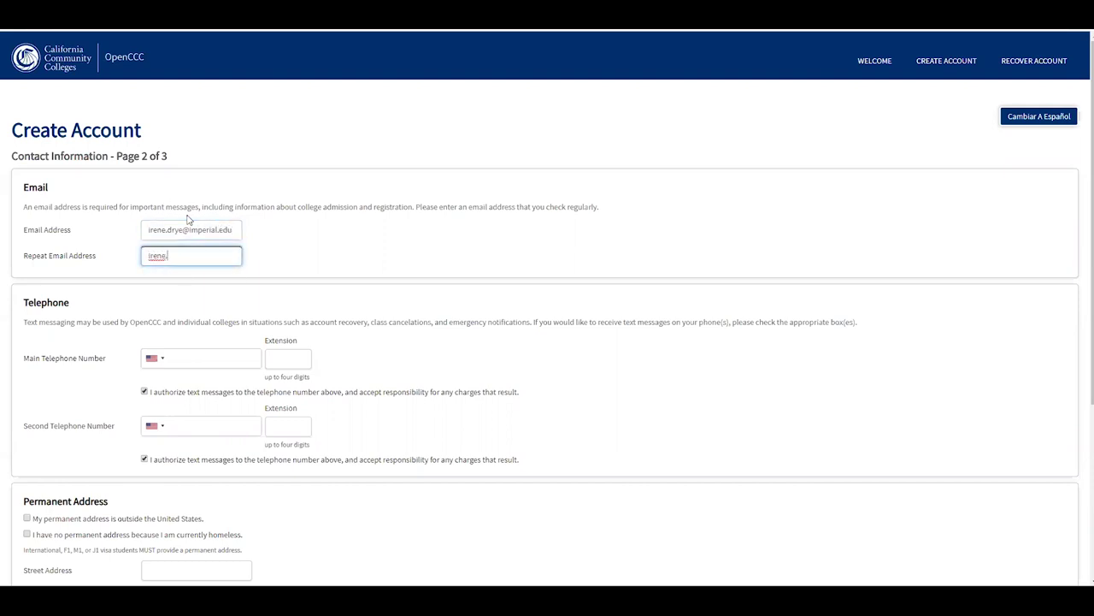
{"action": "left_click", "coordinate": [195, 352]}
{"action": "mouse_move", "coordinate": [318, 359]}
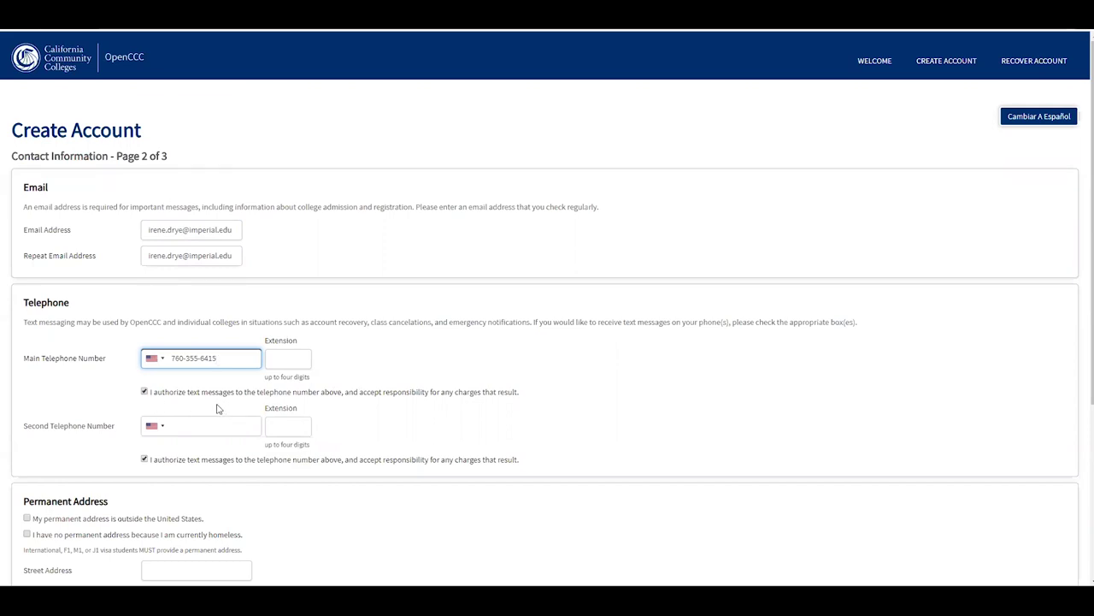
- Fill in the permanent street address, city, state California and ZIP code, then continue
{"action": "scroll", "coordinate": [220, 396], "scroll_direction": "down", "scroll_amount": 3}
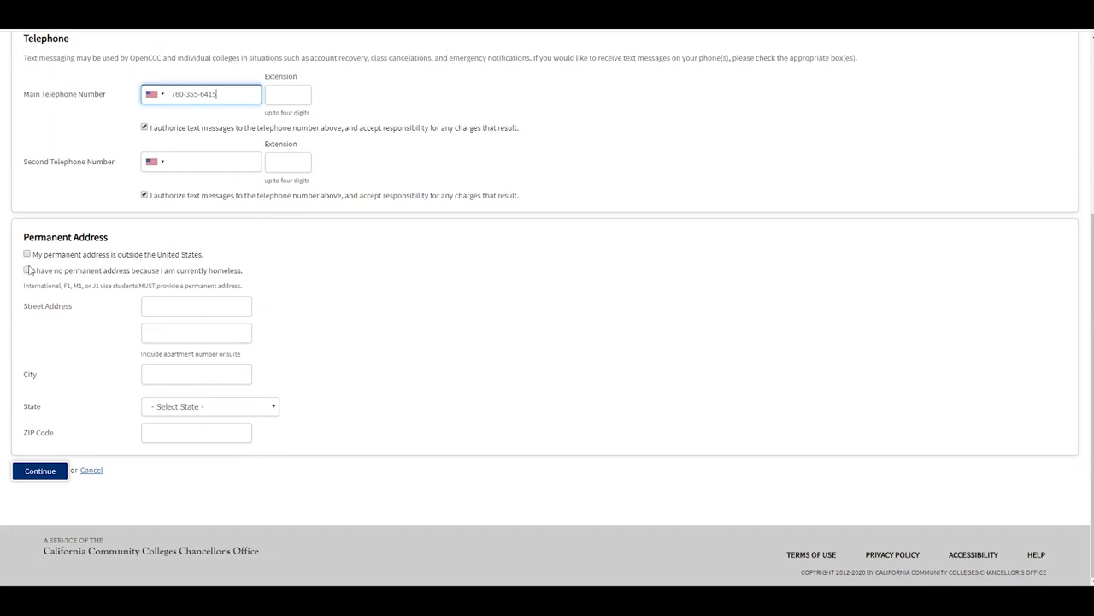
{"action": "left_click", "coordinate": [185, 306]}
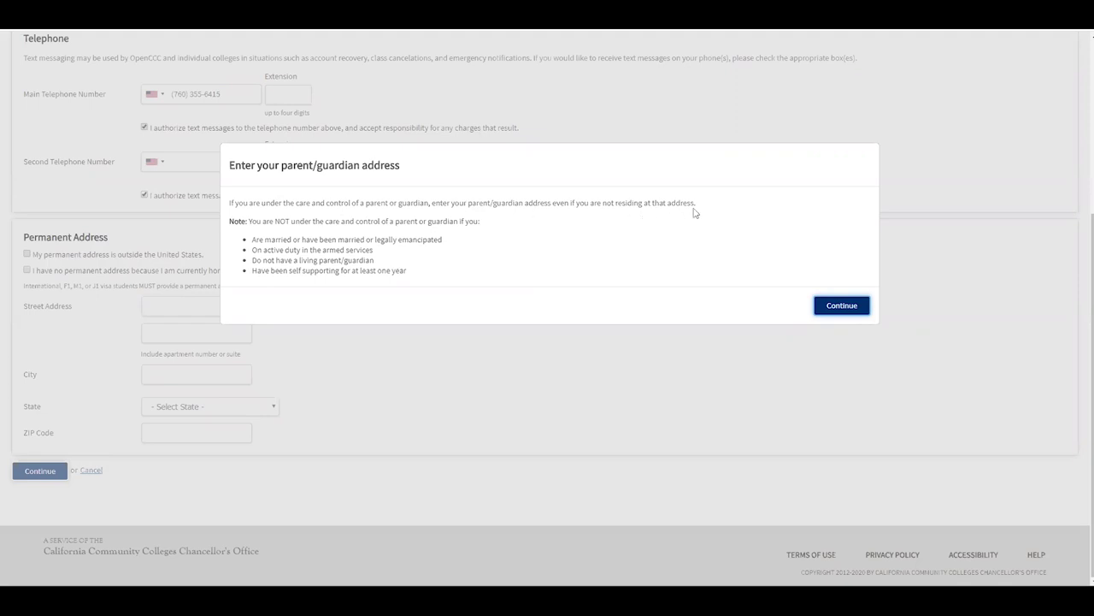
{"action": "left_click", "coordinate": [836, 308]}
{"action": "type", "text": "380 E Aten"}
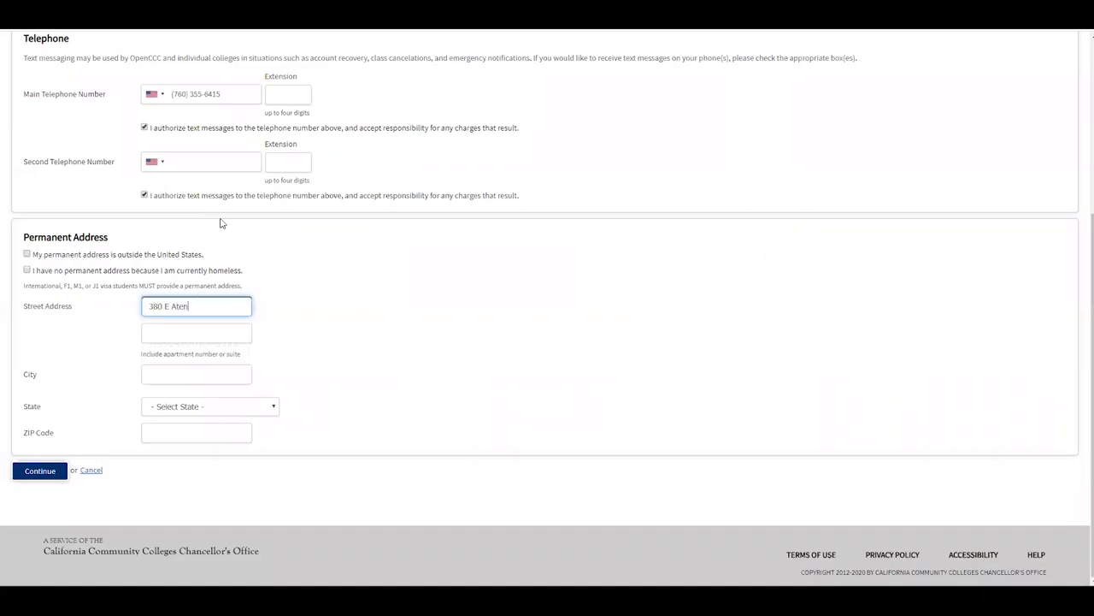
{"action": "key", "text": "Tab"}
{"action": "key", "text": "Tab"}
{"action": "type", "text": "Im"}
{"action": "key", "text": "Tab"}
{"action": "key", "text": "c"}
{"action": "key", "text": "Tab"}
{"action": "type", "text": "92"}
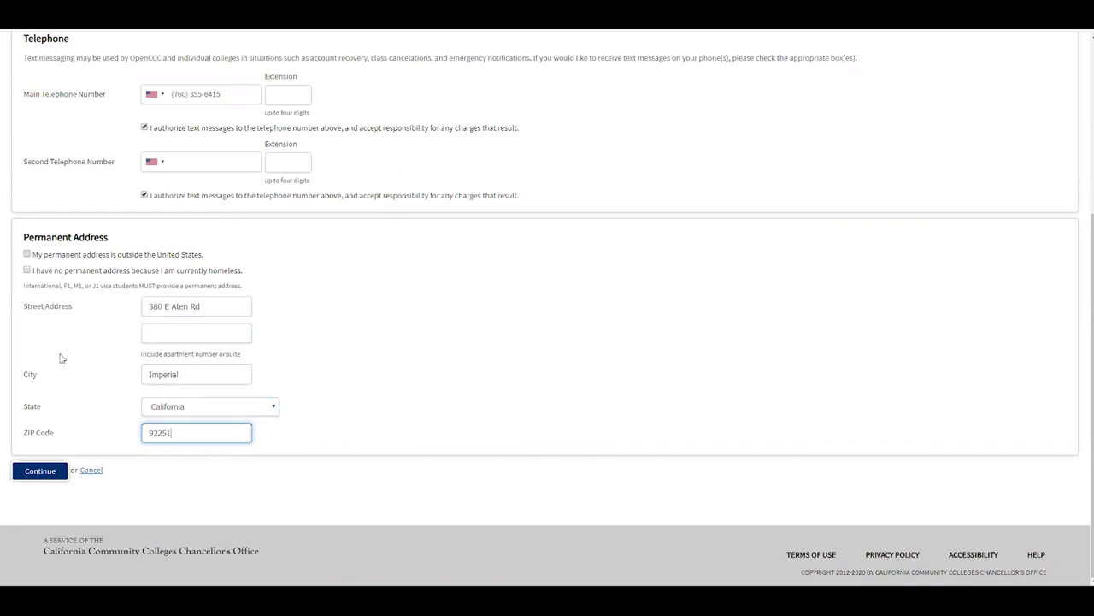
{"action": "left_click", "coordinate": [30, 470]}
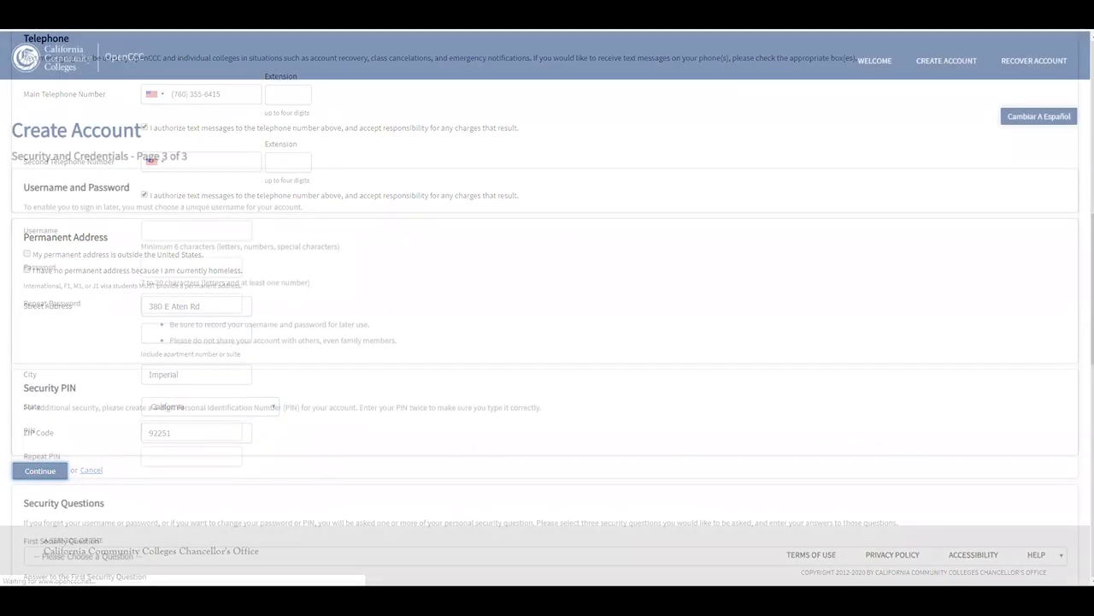
- Try name-based usernames until the form reports the entered one as available
{"action": "left_click", "coordinate": [195, 234]}
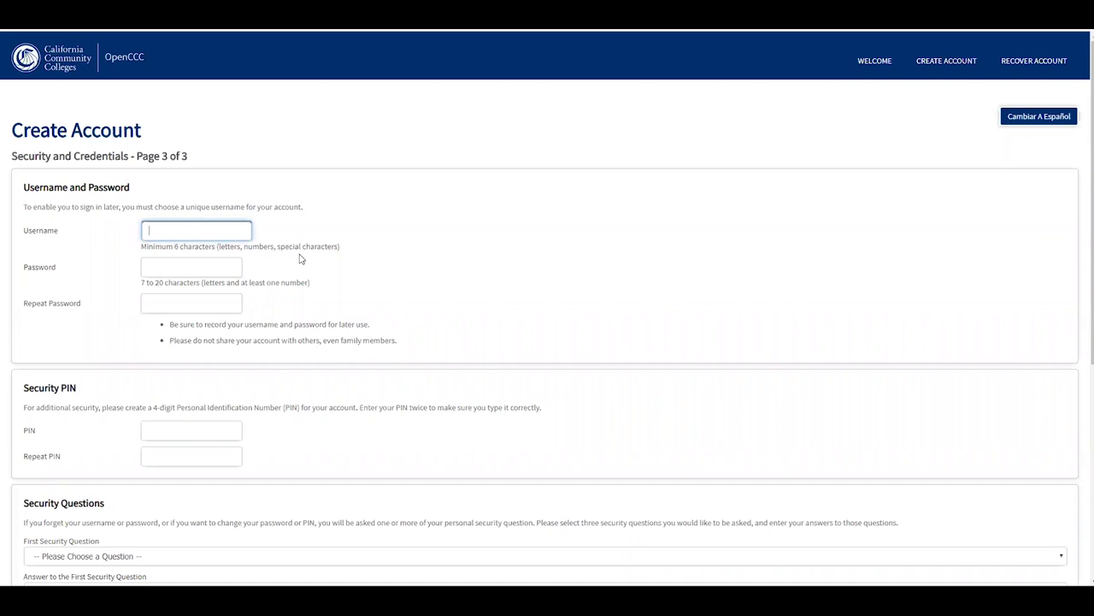
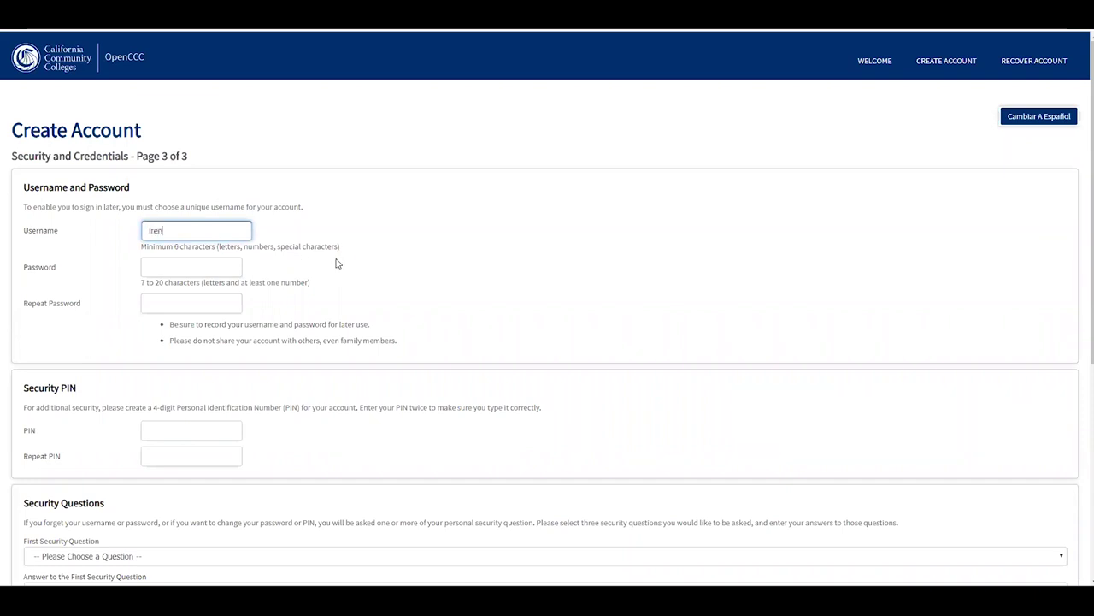
{"action": "key", "text": "Tab"}
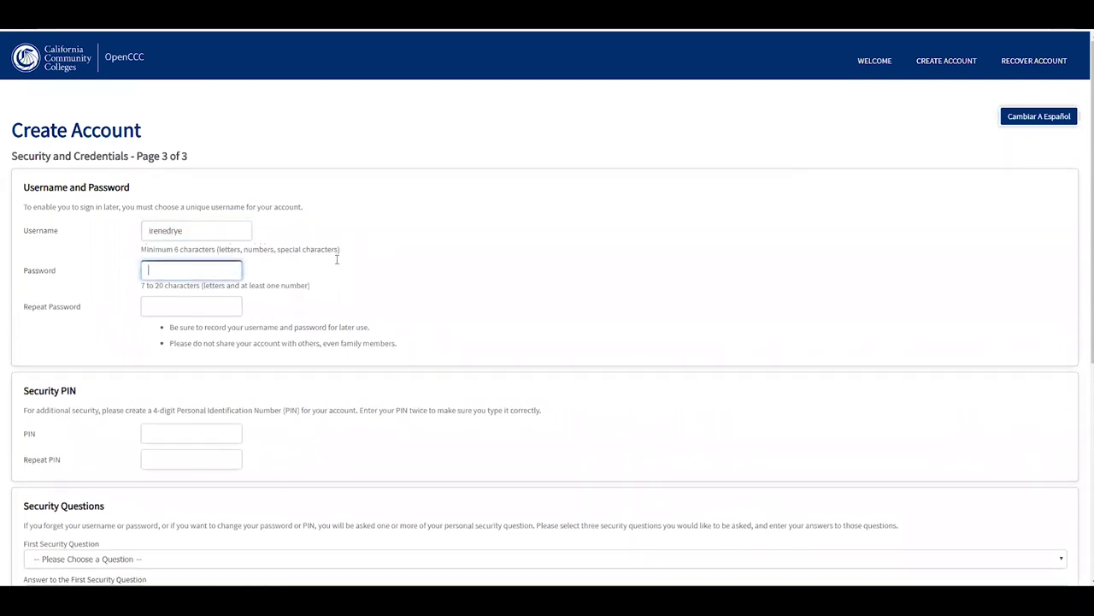
{"action": "double_click", "coordinate": [215, 233]}
{"action": "type", "text": "ireneig1"}
{"action": "key", "text": "Tab"}
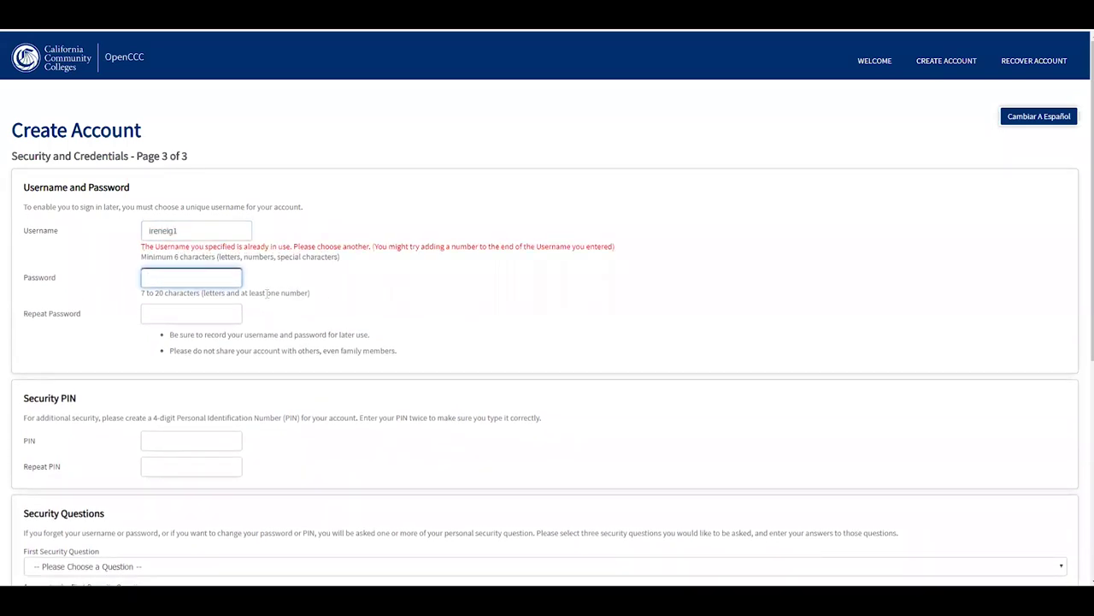
{"action": "double_click", "coordinate": [220, 229]}
{"action": "left_click", "coordinate": [220, 229]}
{"action": "left_click_drag", "start_coordinate": [220, 229], "coordinate": [110, 237]}
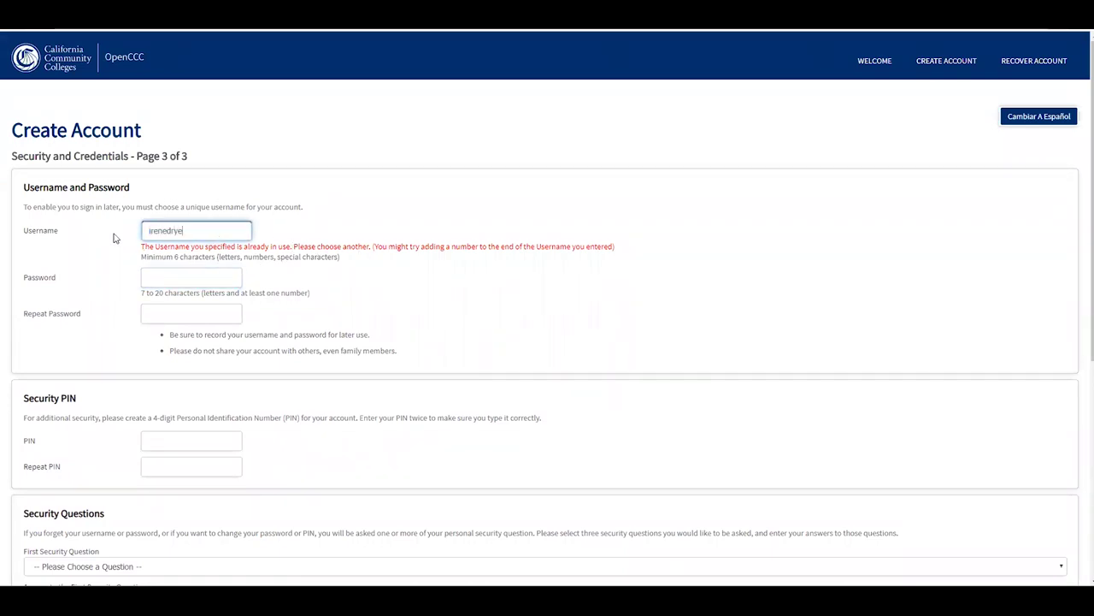
{"action": "key", "text": "Tab"}
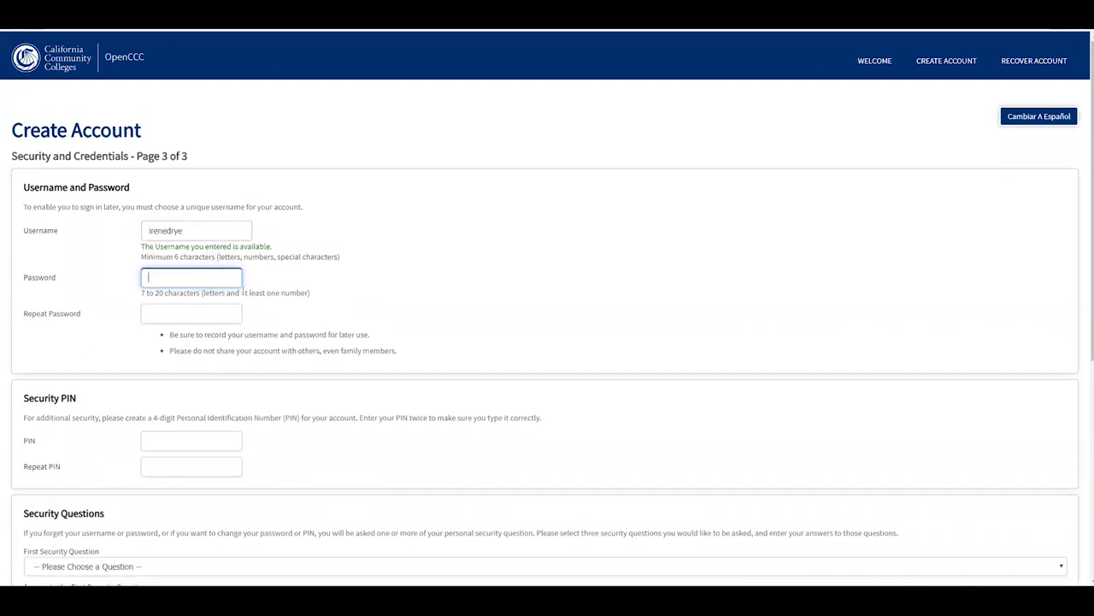
{"action": "scroll", "coordinate": [214, 342], "scroll_direction": "down", "scroll_amount": 3}
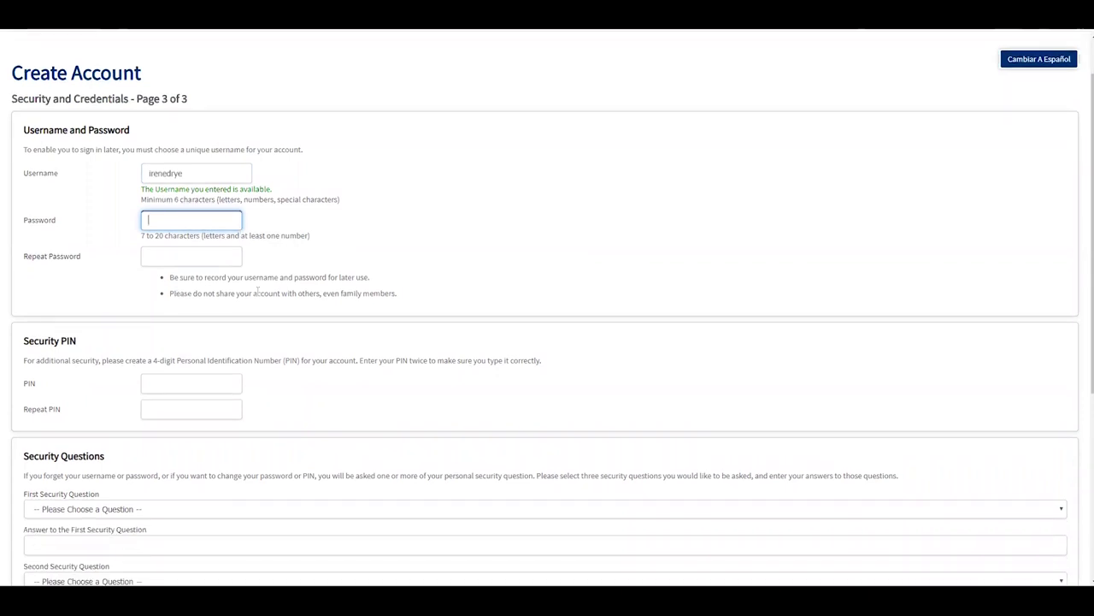
{"action": "mouse_move", "coordinate": [170, 325]}
{"action": "left_click", "coordinate": [216, 274]}
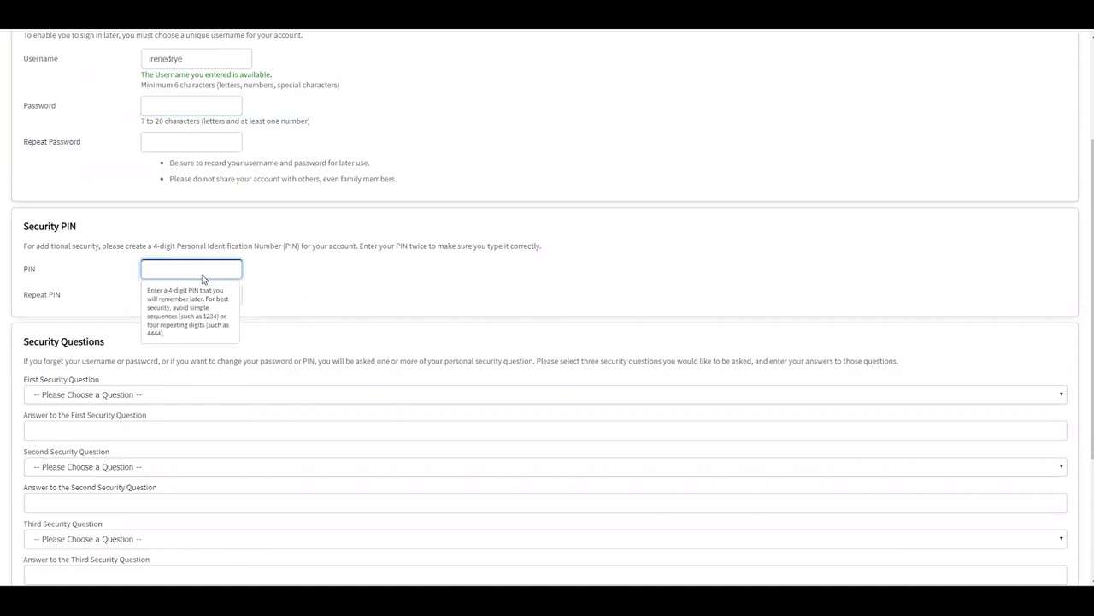
{"action": "mouse_move", "coordinate": [150, 304]}
{"action": "scroll", "coordinate": [176, 293], "scroll_direction": "down", "scroll_amount": 4}
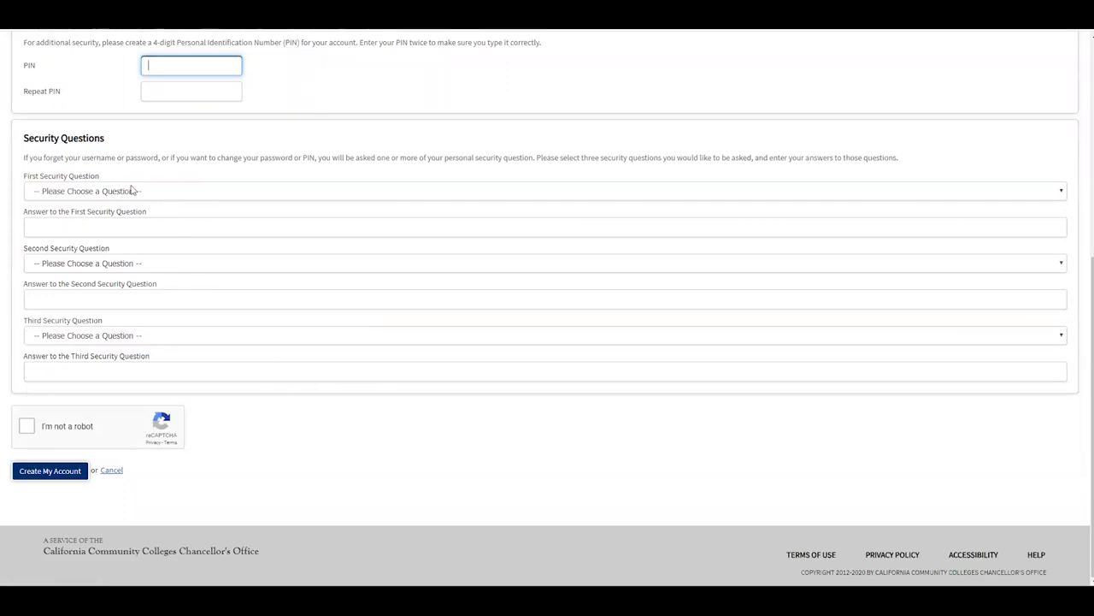
{"action": "left_click", "coordinate": [131, 190]}
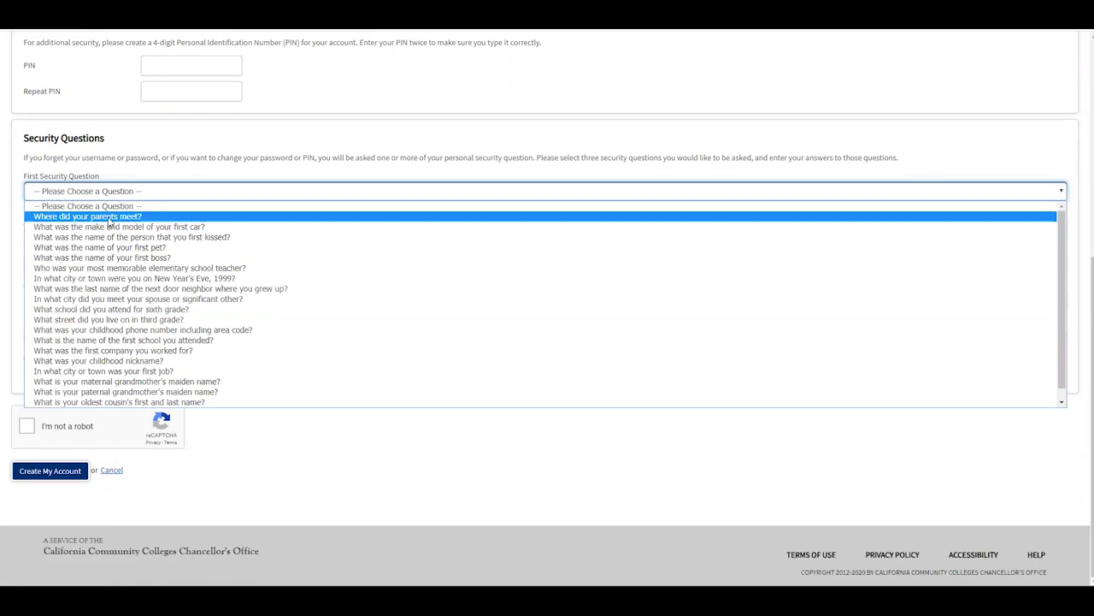
{"action": "left_click", "coordinate": [110, 219]}
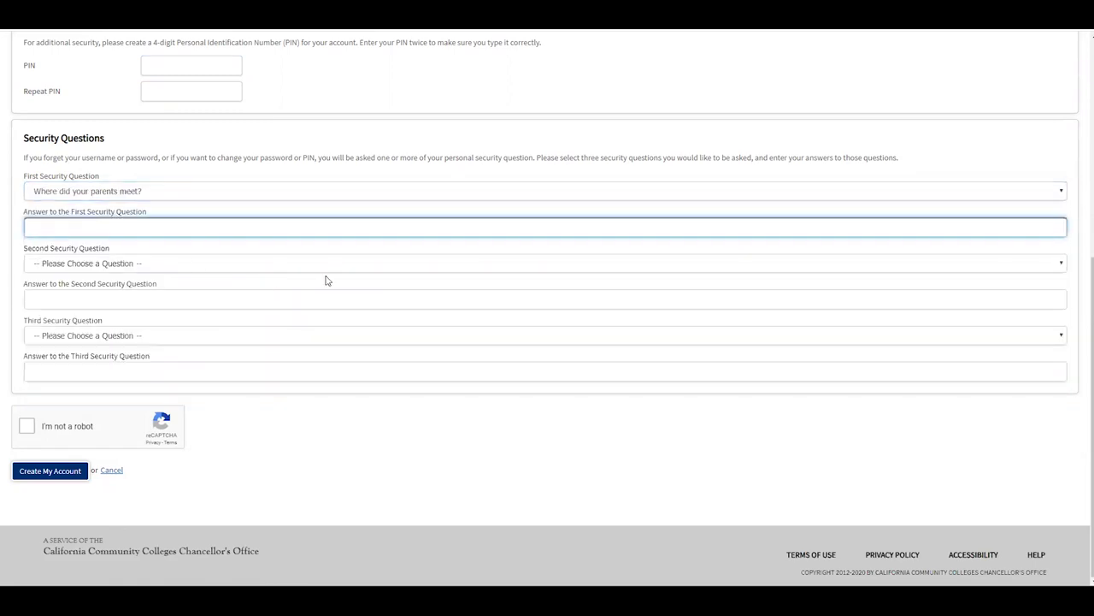
- Pick the first-boss and childhood phone number questions as the second and third
{"action": "left_click", "coordinate": [147, 264]}
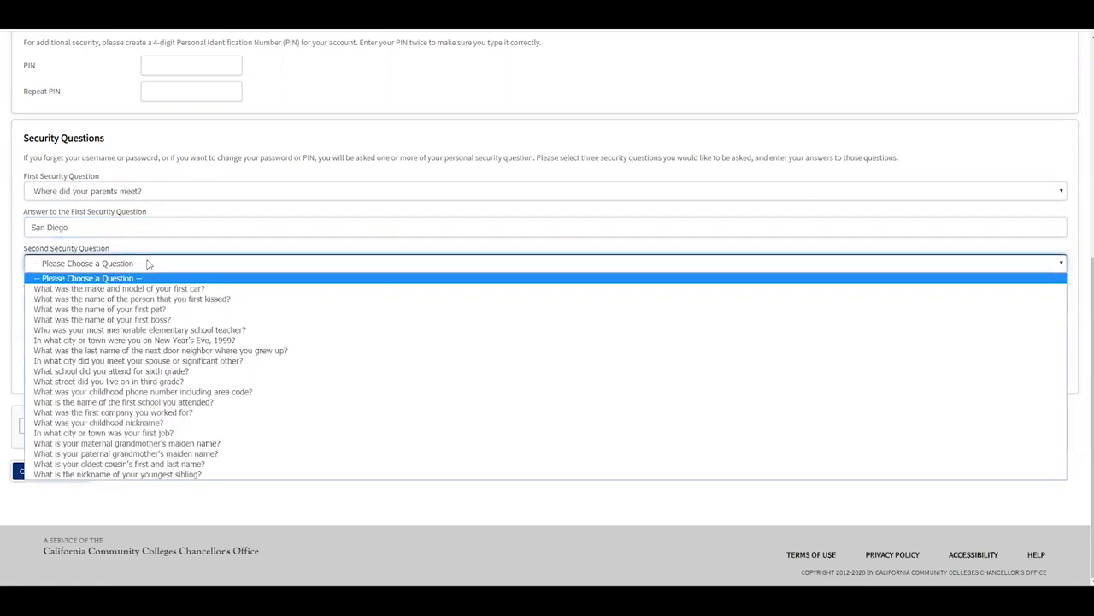
{"action": "left_click", "coordinate": [165, 320]}
{"action": "left_click", "coordinate": [160, 299]}
{"action": "left_click", "coordinate": [124, 337]}
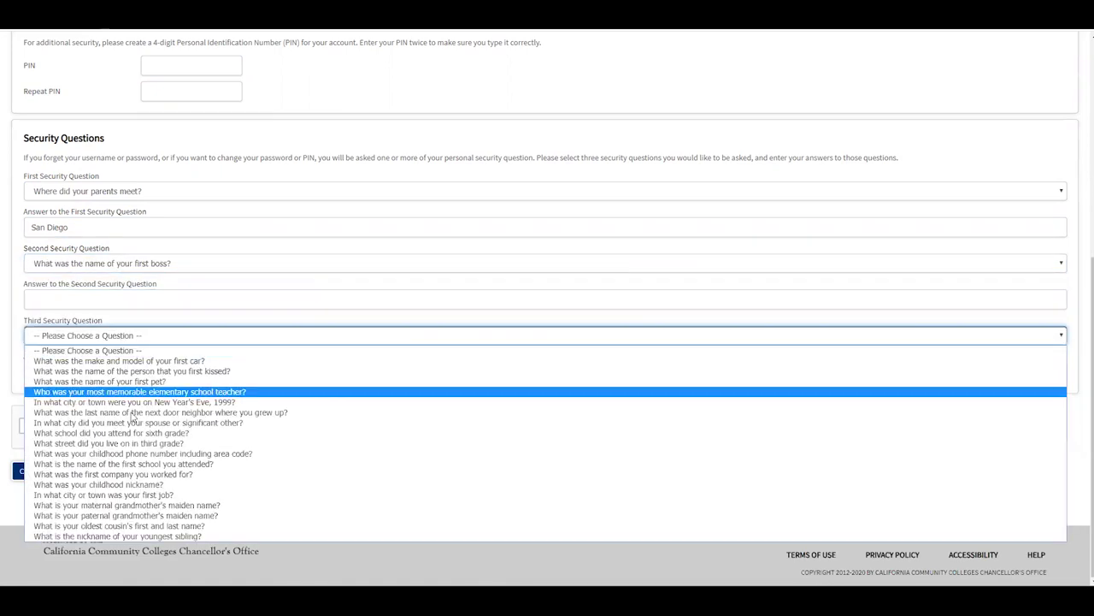
{"action": "left_click", "coordinate": [194, 453]}
{"action": "left_click", "coordinate": [156, 372]}
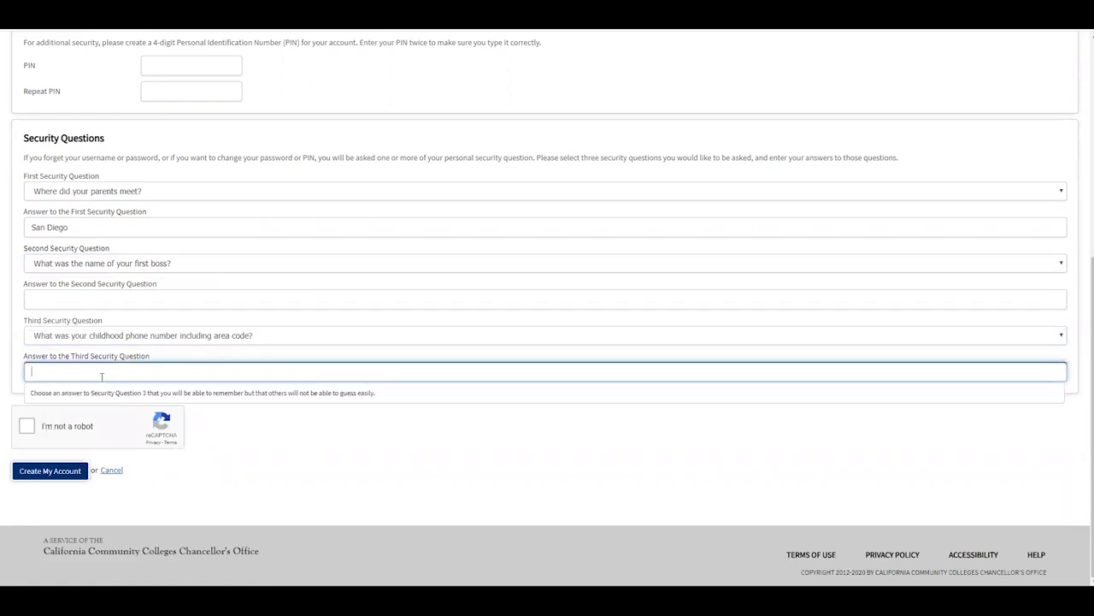
- Pass the crosswalk image check and submit Create My Account
{"action": "left_click", "coordinate": [27, 427]}
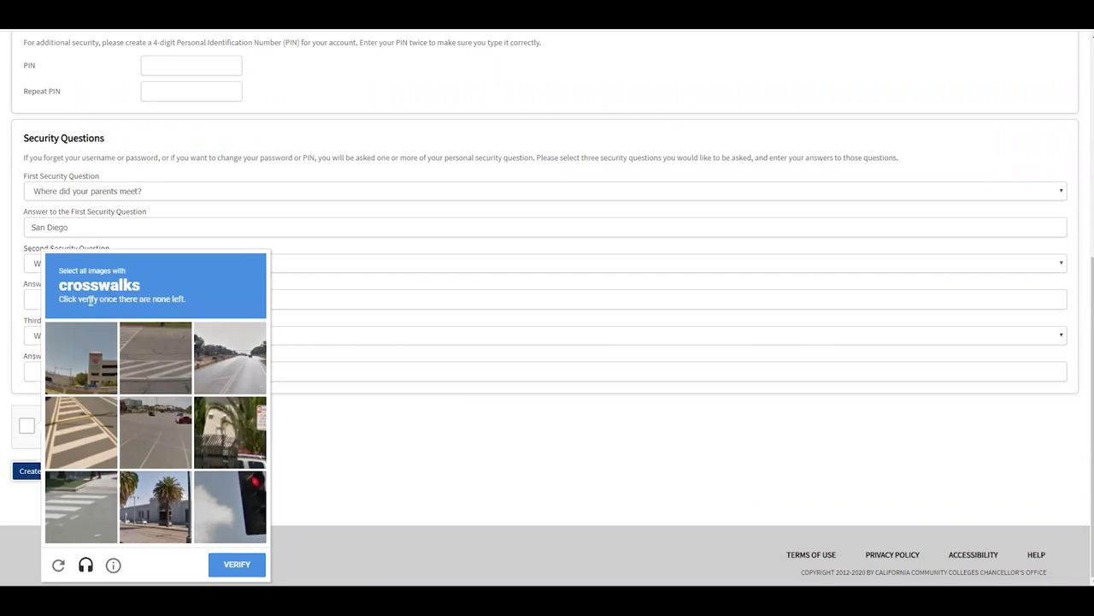
{"action": "left_click", "coordinate": [153, 342]}
{"action": "left_click", "coordinate": [101, 418]}
{"action": "left_click", "coordinate": [96, 508]}
{"action": "left_click", "coordinate": [153, 373]}
{"action": "left_click", "coordinate": [114, 460]}
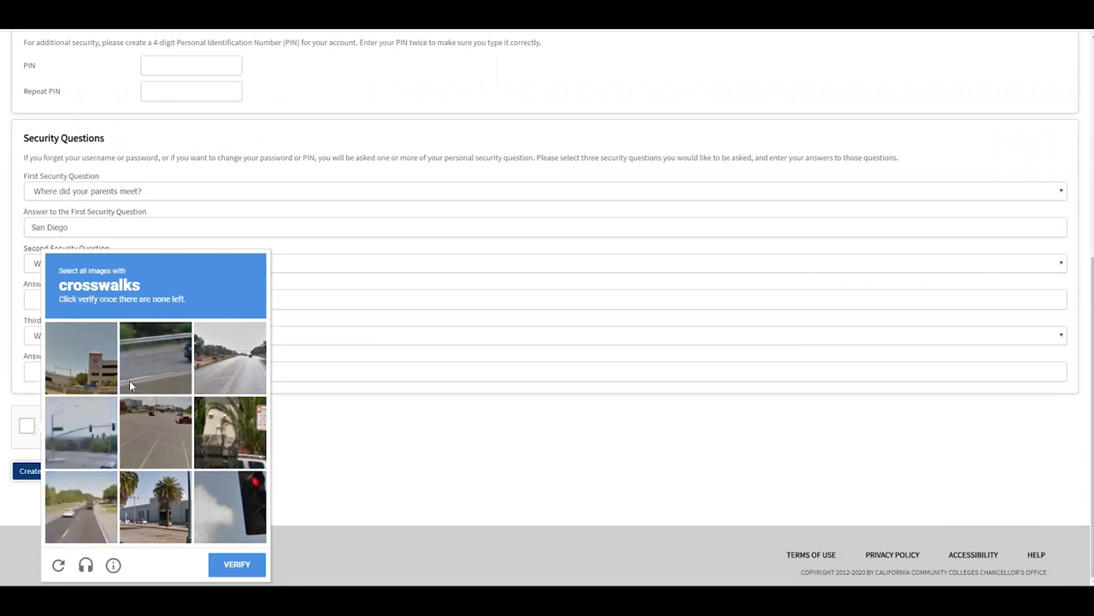
{"action": "left_click", "coordinate": [239, 562]}
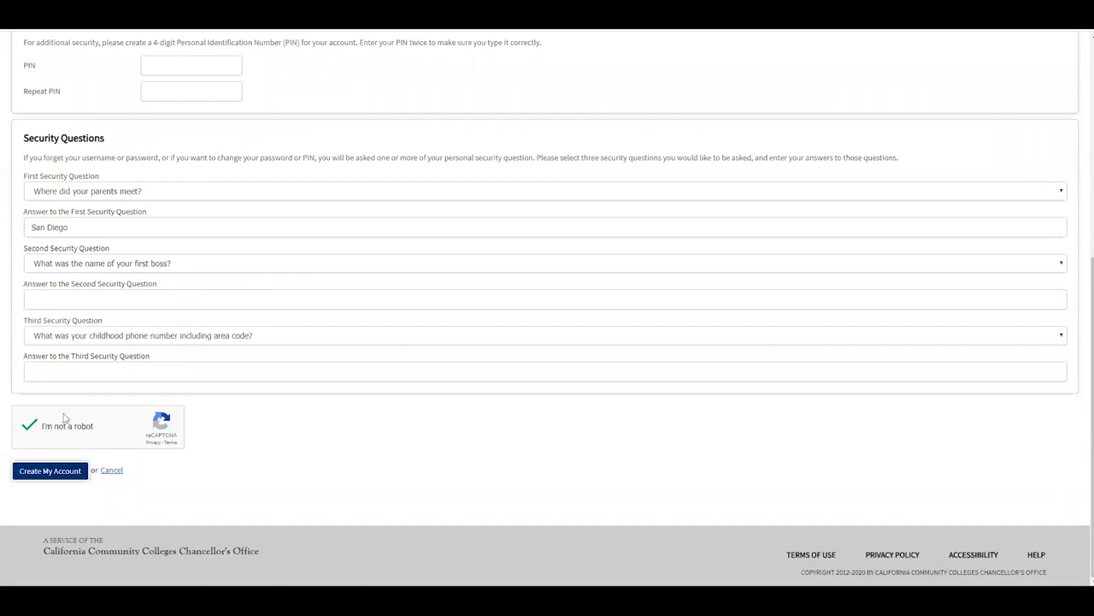
{"action": "left_click", "coordinate": [66, 473]}
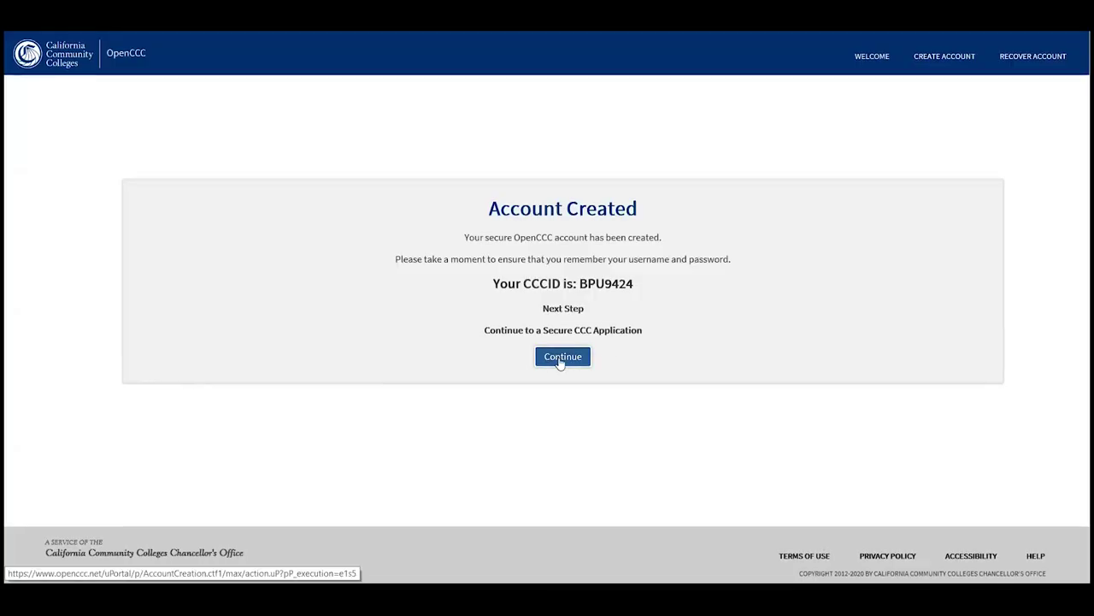
- Continue from the Account Created confirmation toward a Secure CCC Application
{"action": "left_click", "coordinate": [562, 356]}
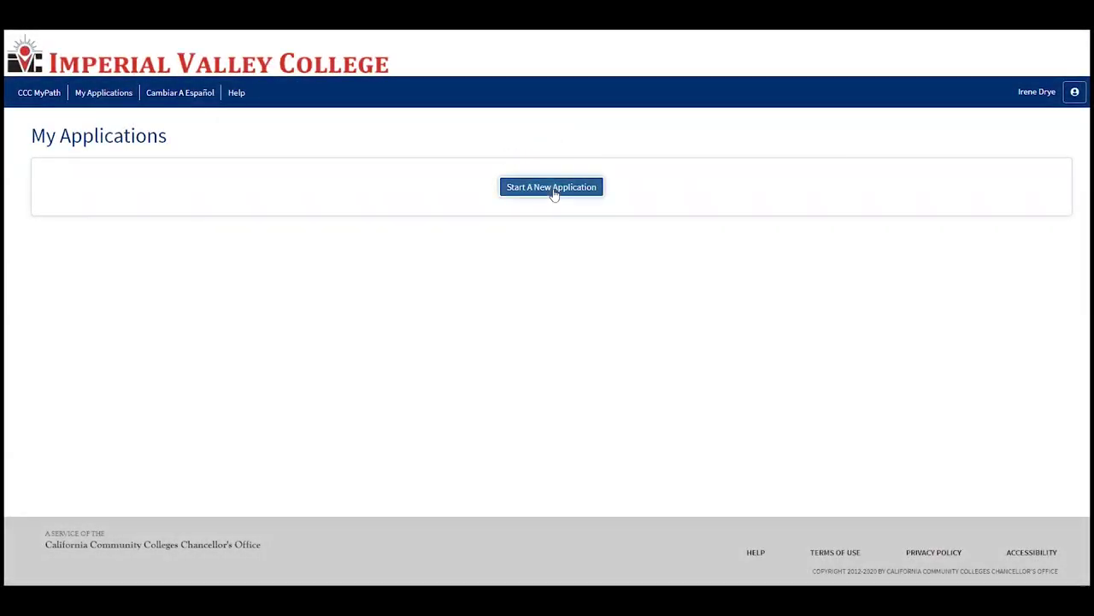
- Start a new application with term Summer/Fall 2020 and the associate-degree-and-transfer goal
{"action": "left_click", "coordinate": [553, 192]}
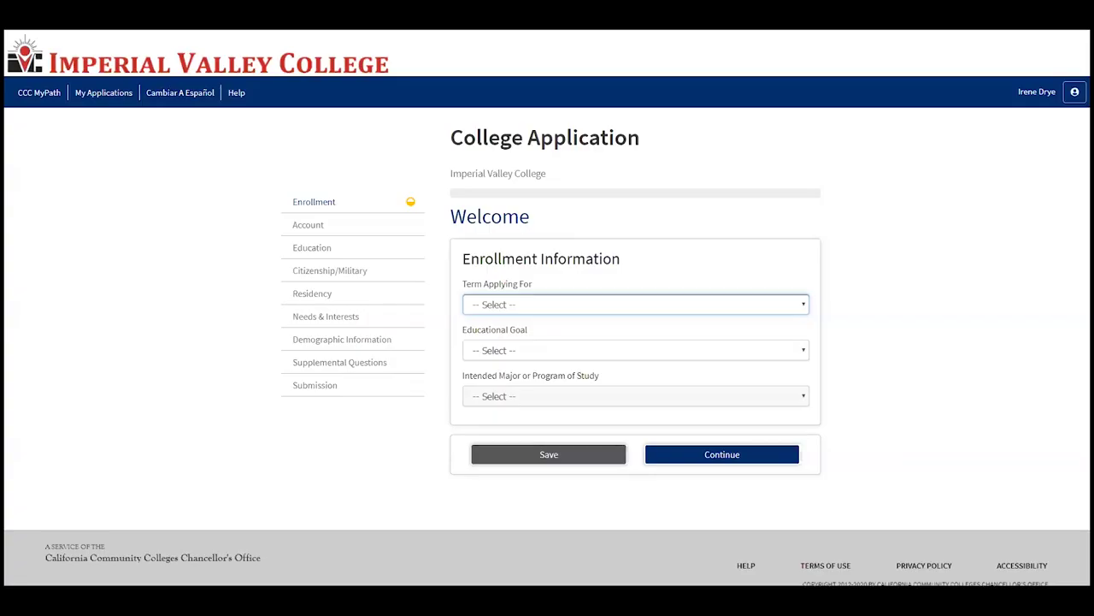
{"action": "left_click", "coordinate": [526, 305]}
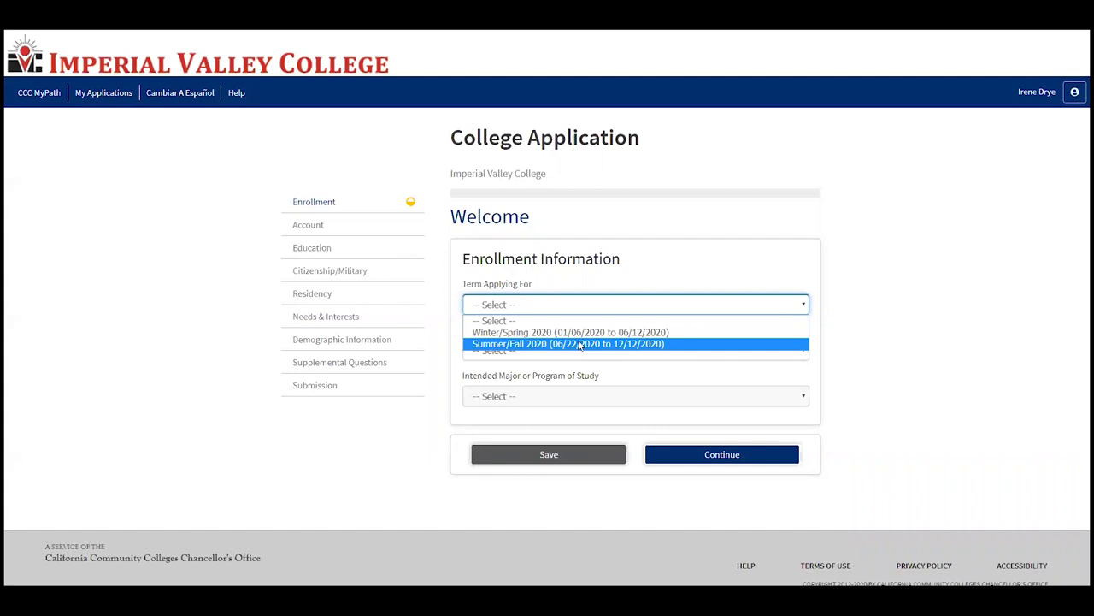
{"action": "left_click", "coordinate": [578, 345]}
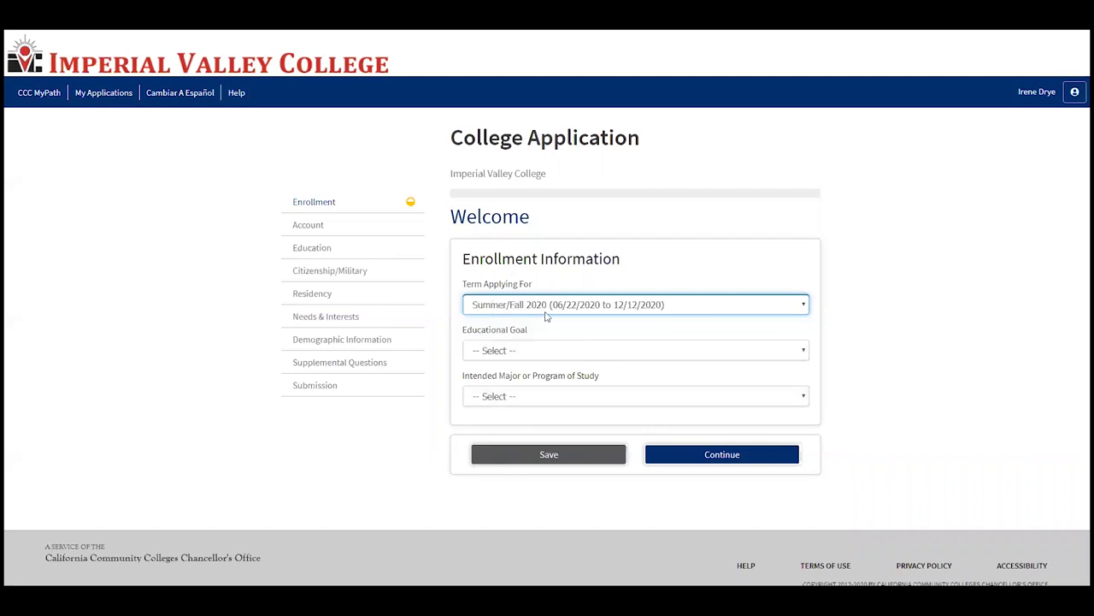
{"action": "left_click", "coordinate": [546, 350]}
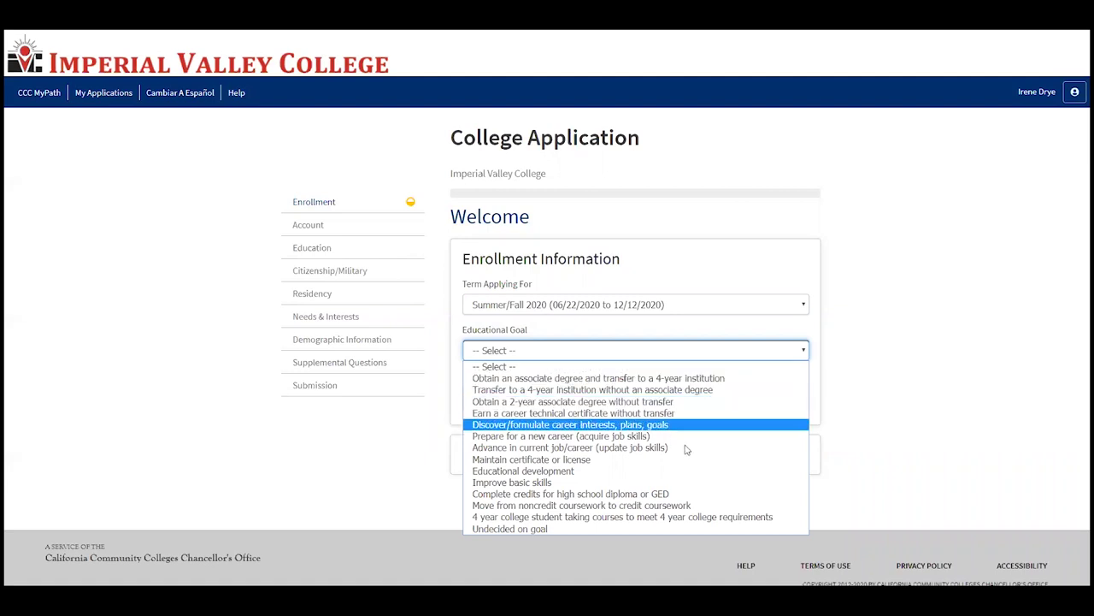
{"action": "left_click", "coordinate": [700, 378]}
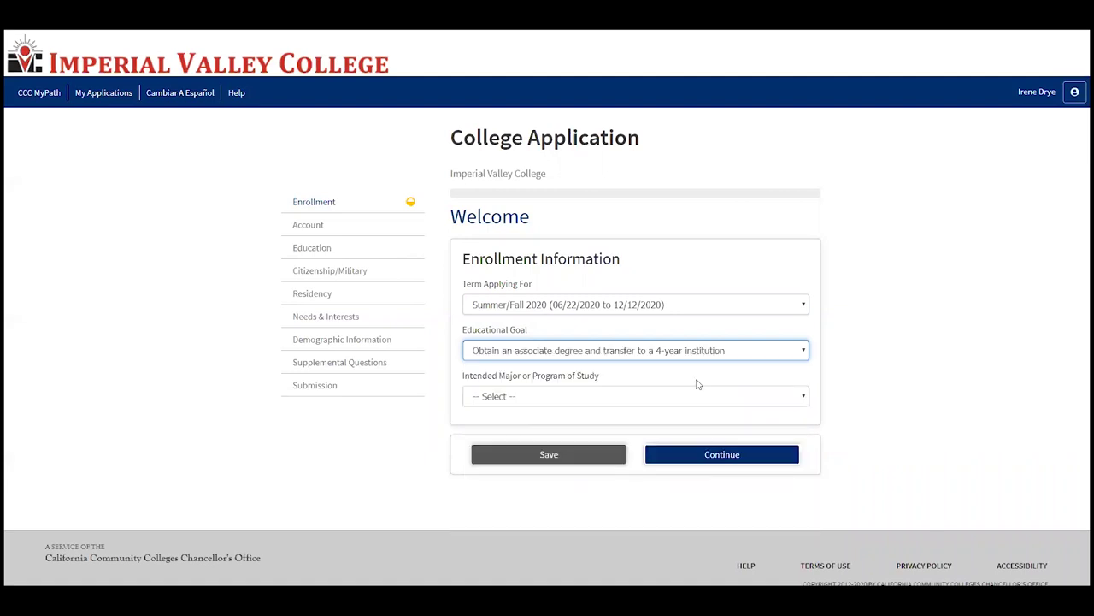
- Choose Administration of Justice-AS as the intended major
{"action": "left_click", "coordinate": [575, 400]}
{"action": "scroll", "coordinate": [647, 249], "scroll_direction": "down", "scroll_amount": 10}
{"action": "scroll", "coordinate": [637, 249], "scroll_direction": "down", "scroll_amount": 20}
{"action": "scroll", "coordinate": [633, 261], "scroll_direction": "up", "scroll_amount": 18}
{"action": "scroll", "coordinate": [630, 271], "scroll_direction": "up", "scroll_amount": 15}
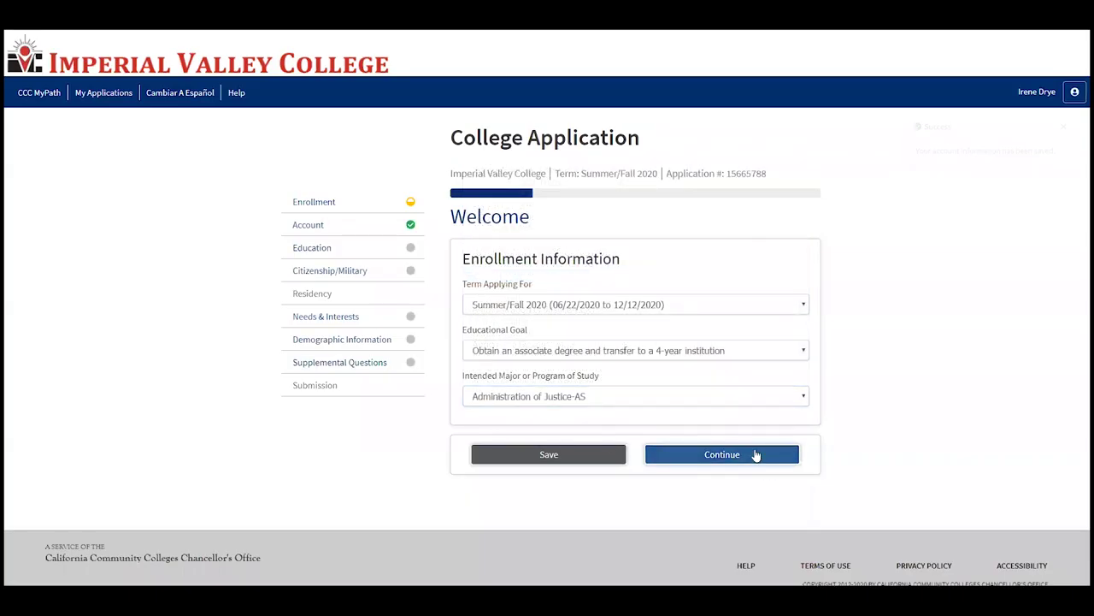
- Save the enrollment details and mark 'None of the statements above' in the Account section
{"action": "left_click", "coordinate": [754, 454]}
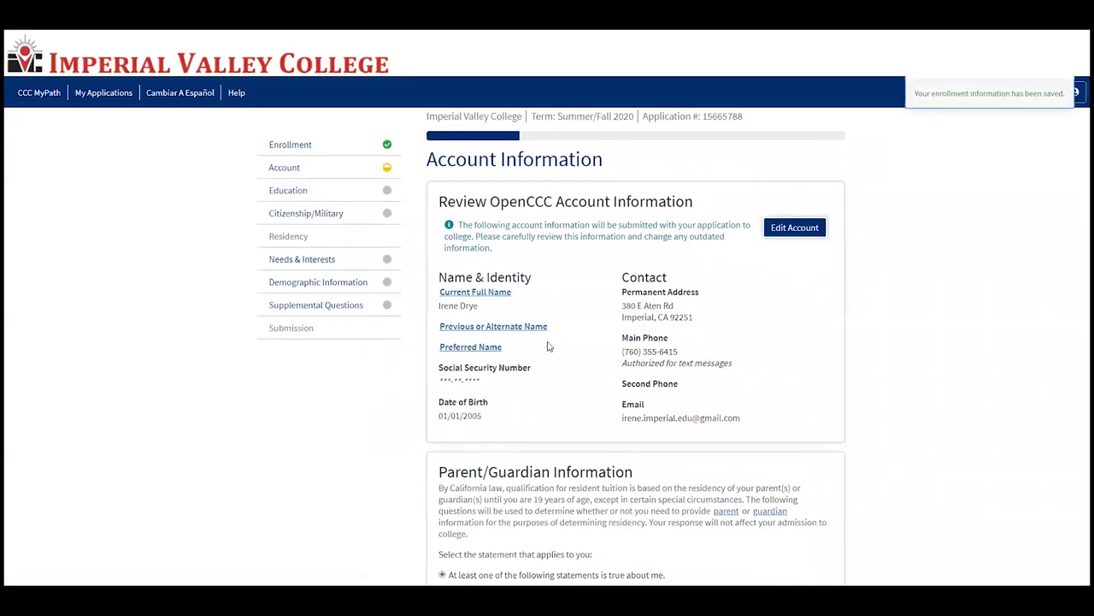
{"action": "scroll", "coordinate": [590, 369], "scroll_direction": "down", "scroll_amount": 3}
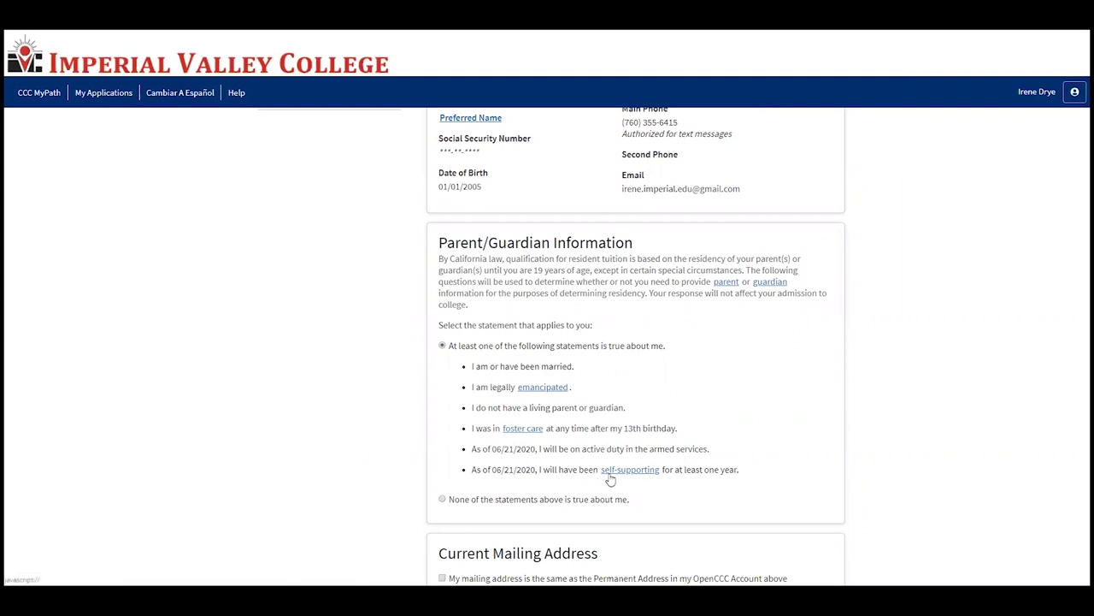
{"action": "left_click", "coordinate": [442, 500]}
{"action": "scroll", "coordinate": [482, 484], "scroll_direction": "down", "scroll_amount": 2}
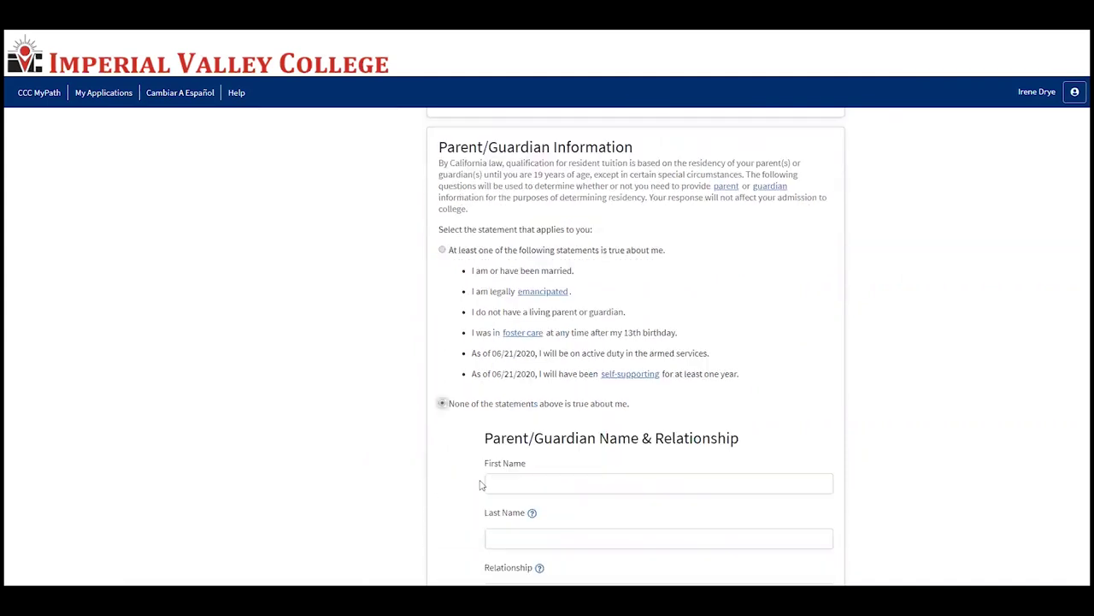
- Set the parent/guardian relationship to Mother and enter the mother's first name
{"action": "left_click", "coordinate": [535, 519]}
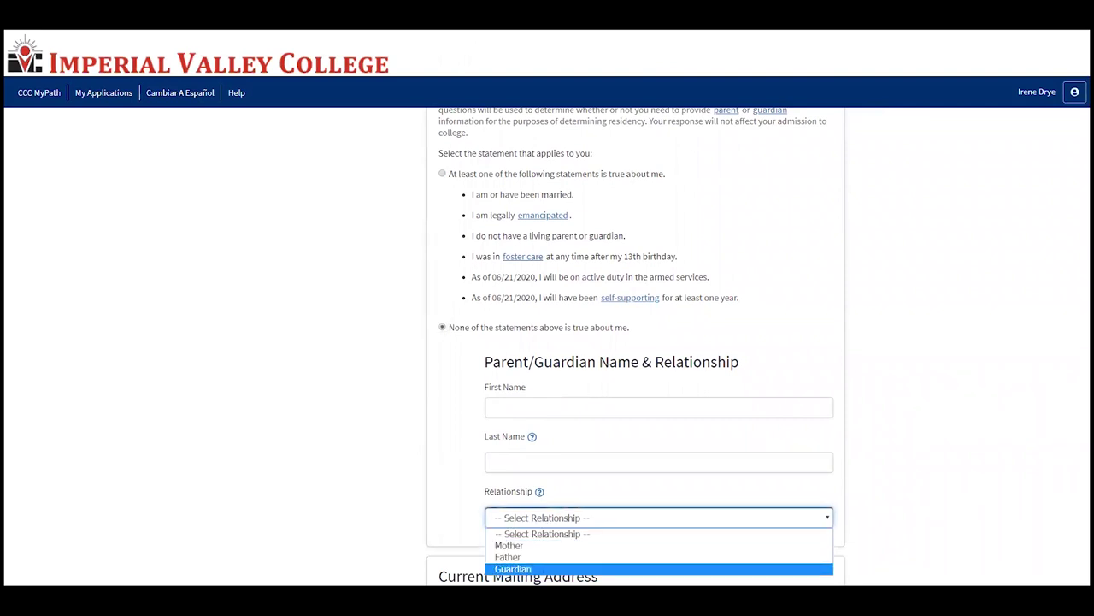
{"action": "left_click", "coordinate": [528, 547]}
{"action": "left_click", "coordinate": [549, 416]}
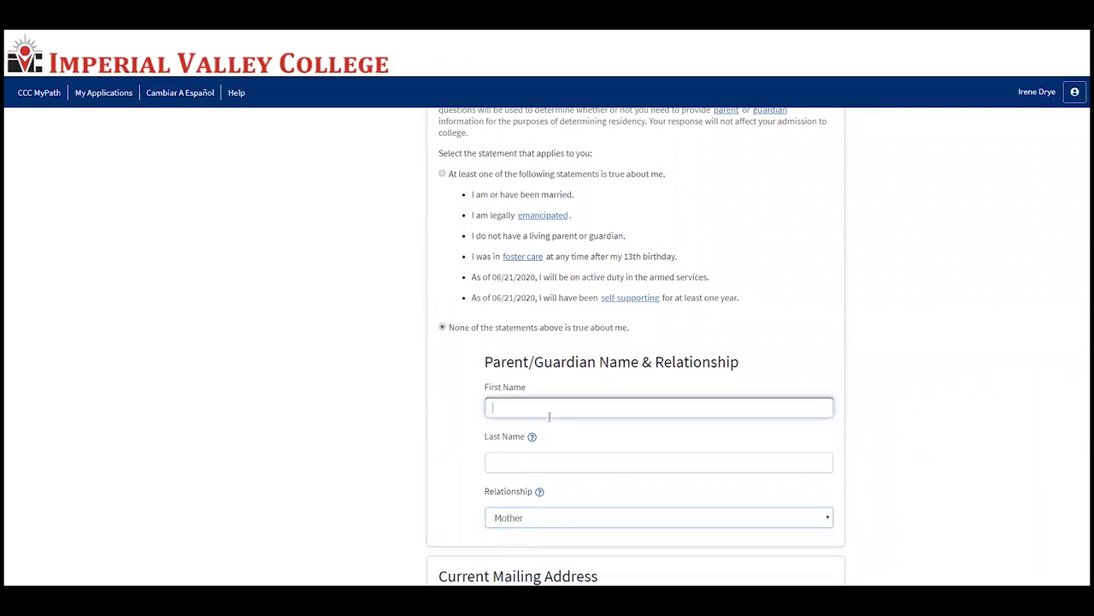
{"action": "type", "text": "Silvia"}
{"action": "key", "text": "Tab"}
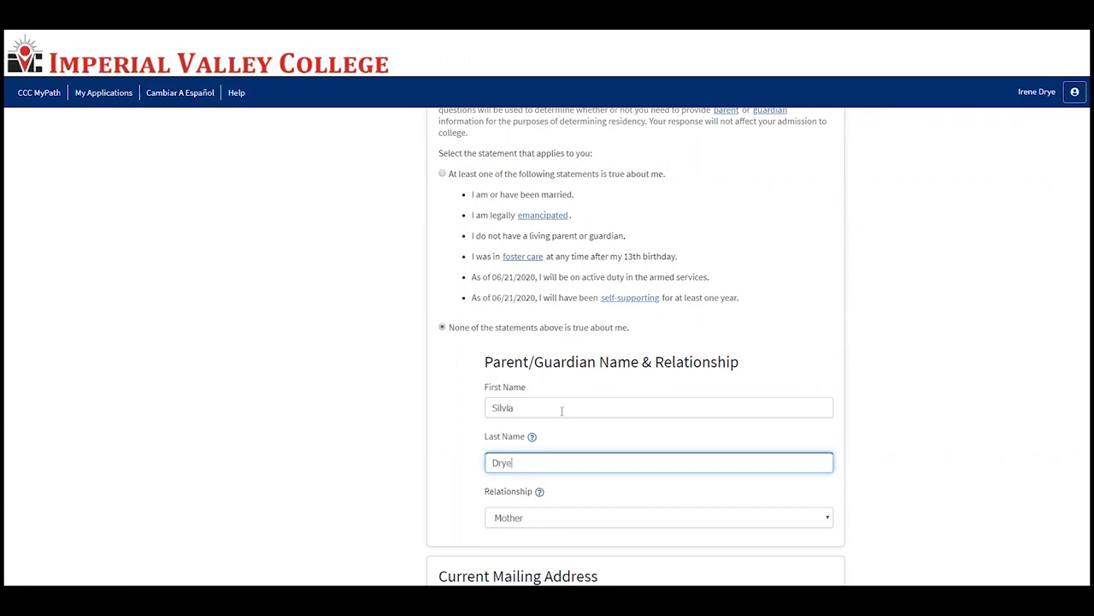
{"action": "scroll", "coordinate": [576, 442], "scroll_direction": "down", "scroll_amount": 4}
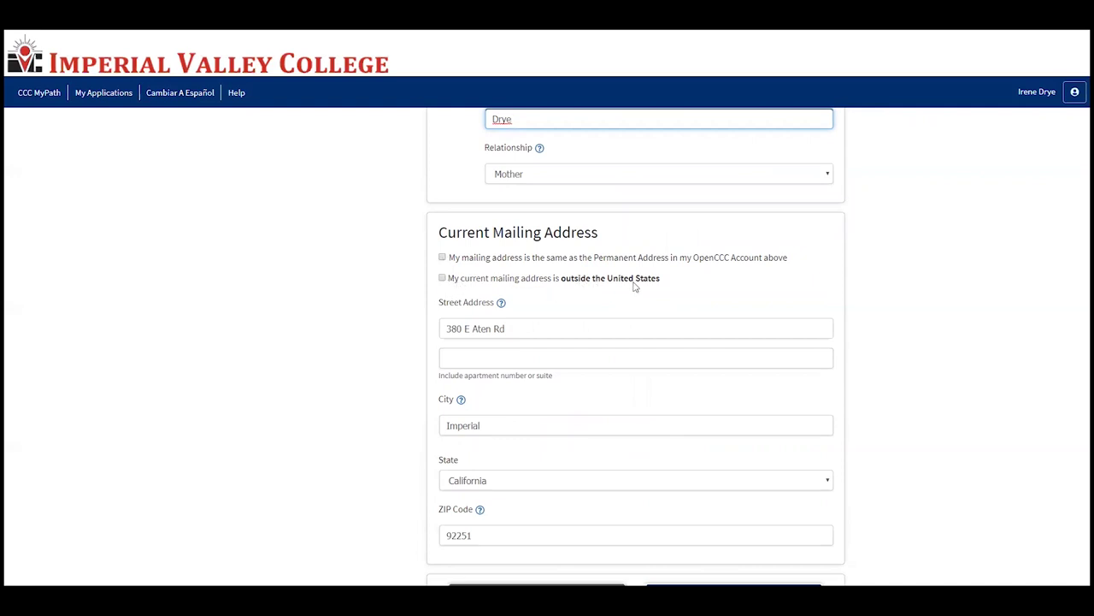
- Make the mailing address match the permanent address, submit, and confirm the parent/guardian address
{"action": "left_click", "coordinate": [443, 257]}
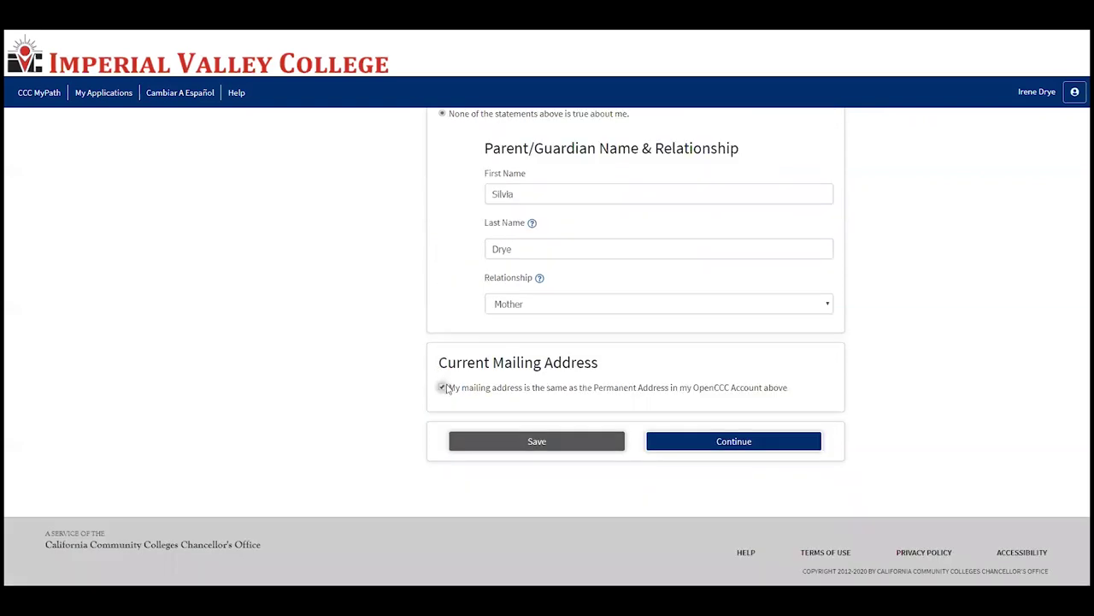
{"action": "left_click", "coordinate": [443, 387]}
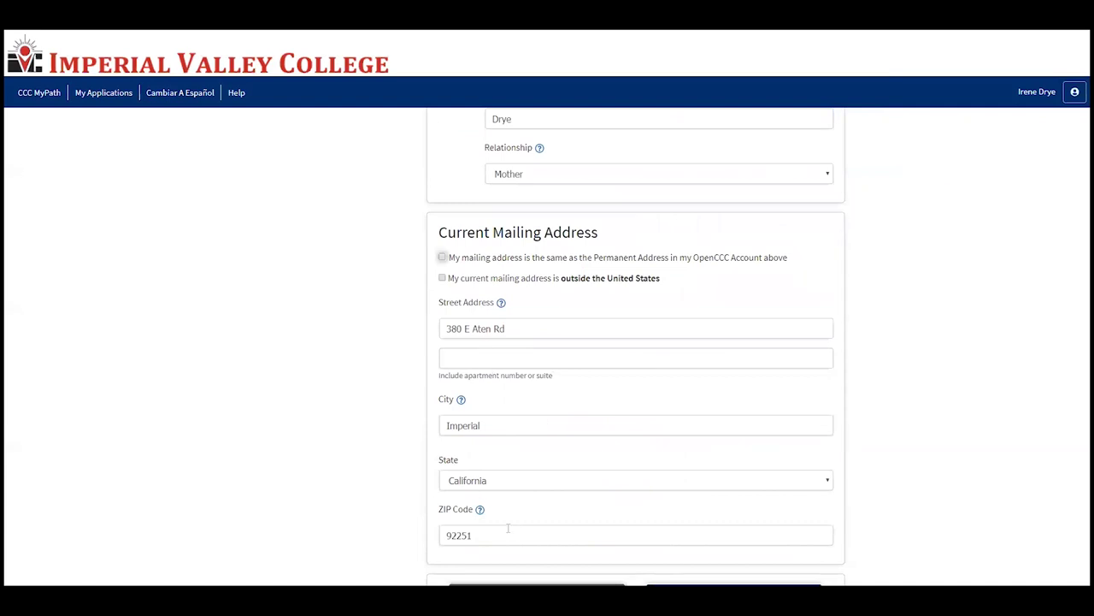
{"action": "left_click", "coordinate": [442, 257]}
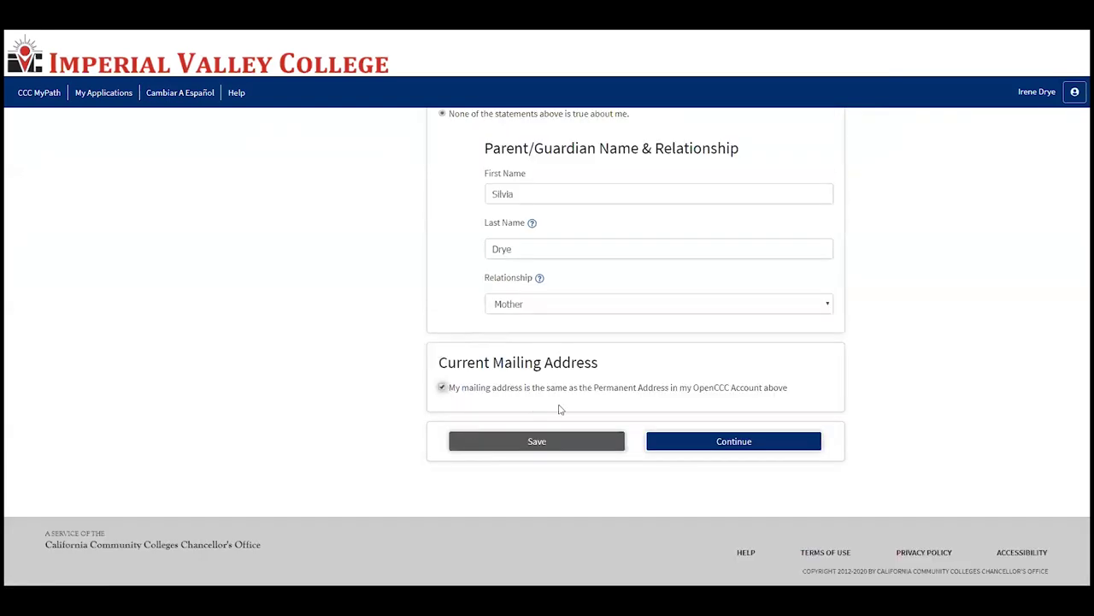
{"action": "left_click", "coordinate": [706, 446]}
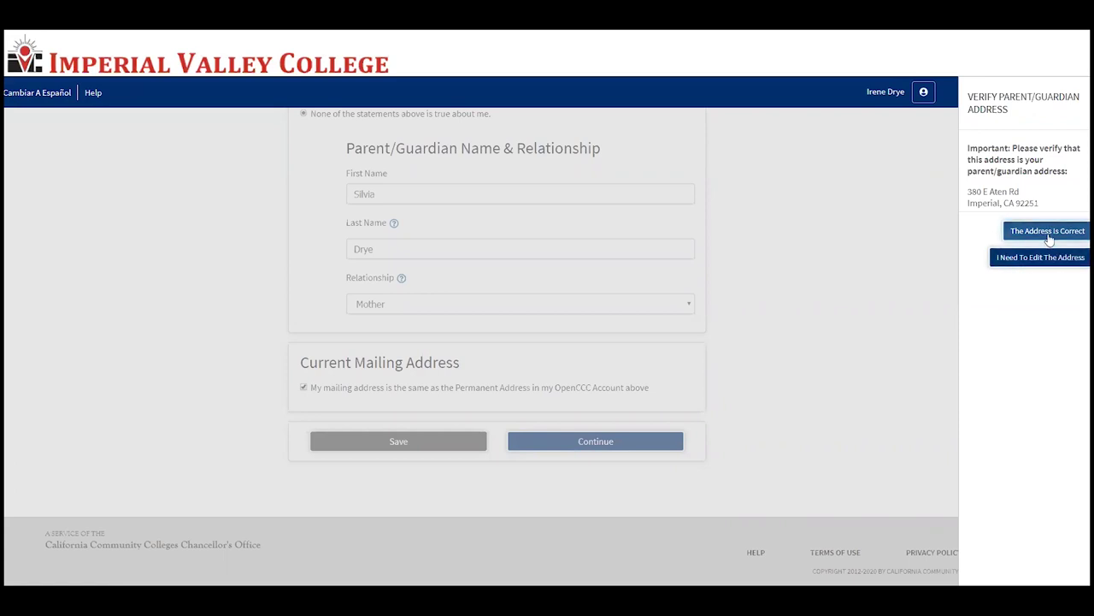
{"action": "left_click", "coordinate": [1050, 239]}
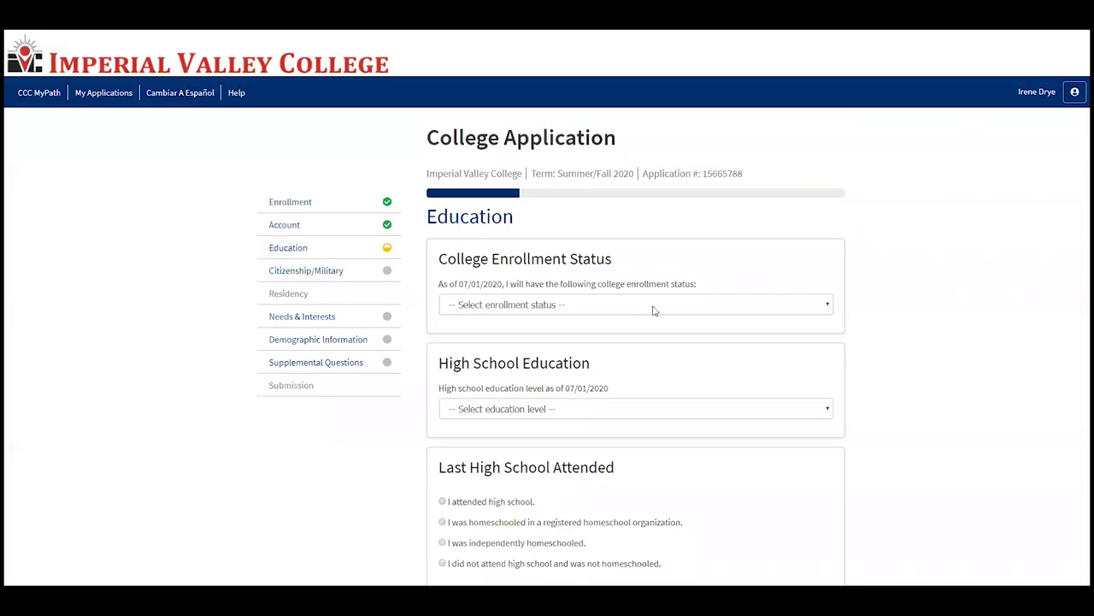
- List the College Enrollment Status options as of 07/01/2020
{"action": "left_click", "coordinate": [635, 308]}
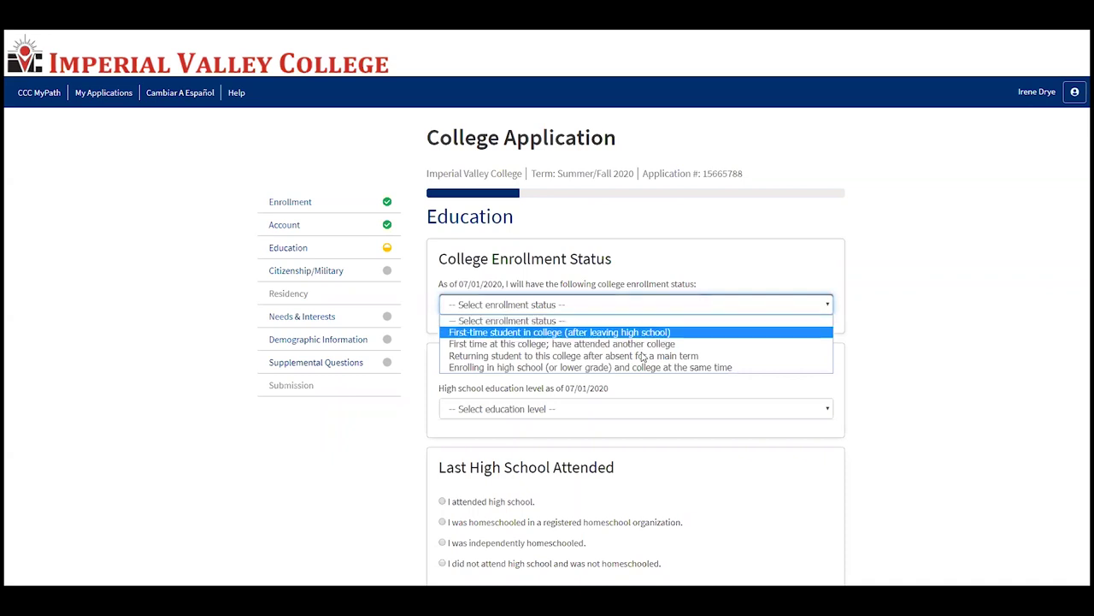
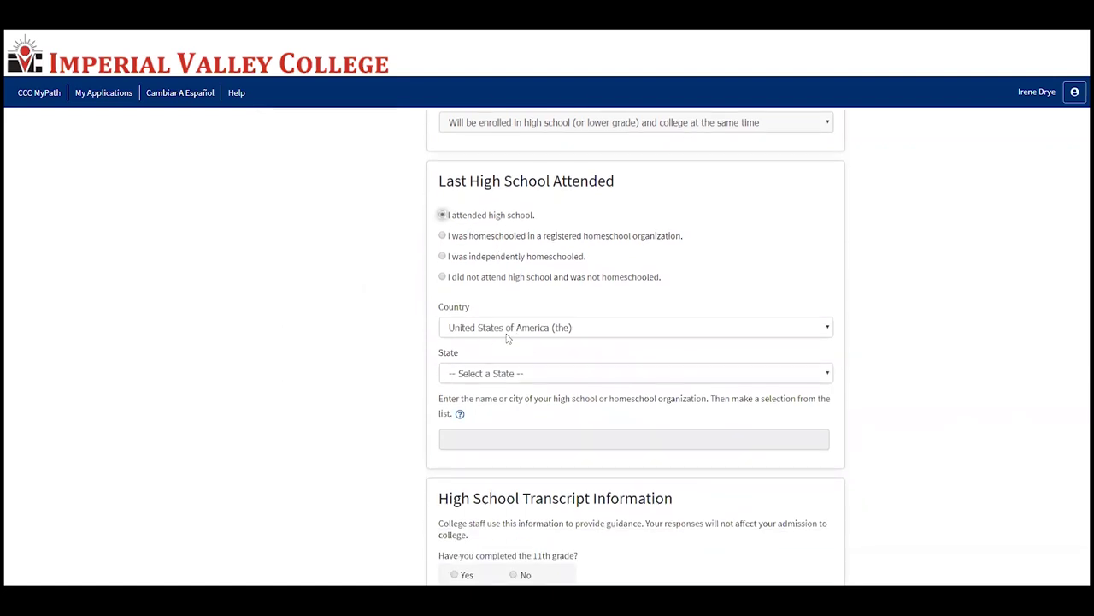
- Set the school state to California and select Brawley High from the 'brawley' search
{"action": "left_click", "coordinate": [482, 374]}
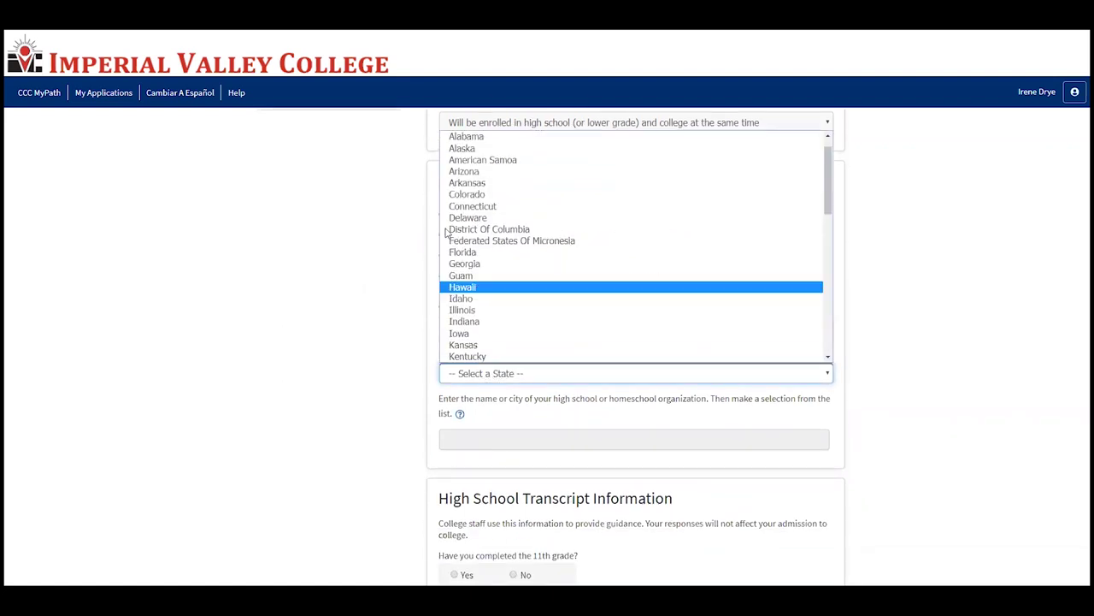
{"action": "scroll", "coordinate": [501, 205], "scroll_direction": "up", "scroll_amount": 1}
{"action": "left_click", "coordinate": [503, 147]}
{"action": "left_click", "coordinate": [585, 435]}
{"action": "type", "text": "brawley"}
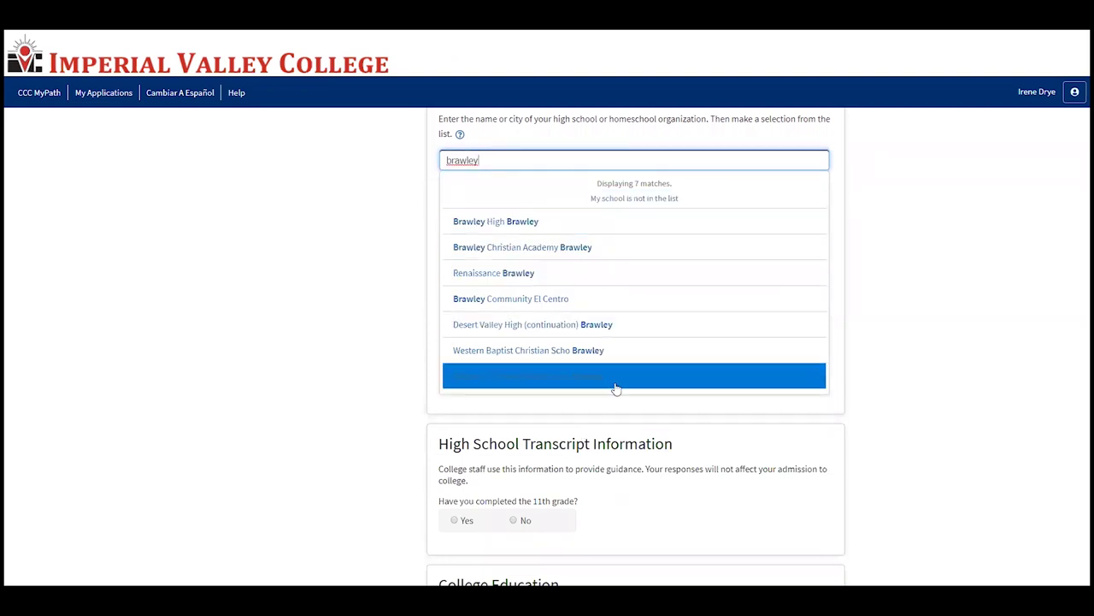
{"action": "left_click", "coordinate": [529, 220]}
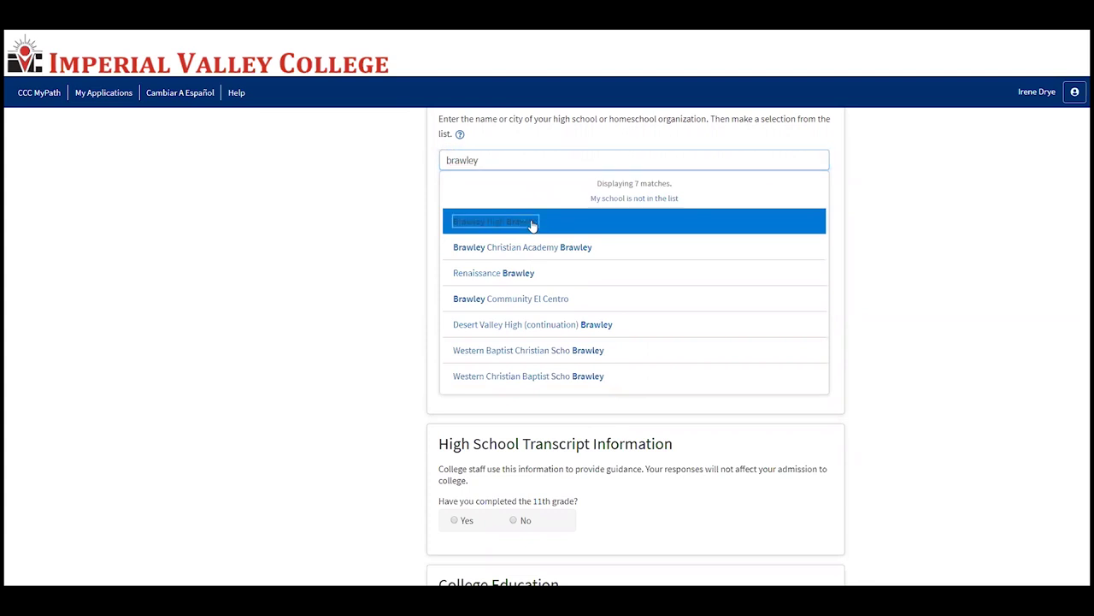
- Replace Brawley High with Calipatria High, Calipatria, found by searching 'calipa'
{"action": "triple_click", "coordinate": [546, 162]}
{"action": "scroll", "coordinate": [566, 212], "scroll_direction": "up", "scroll_amount": 1}
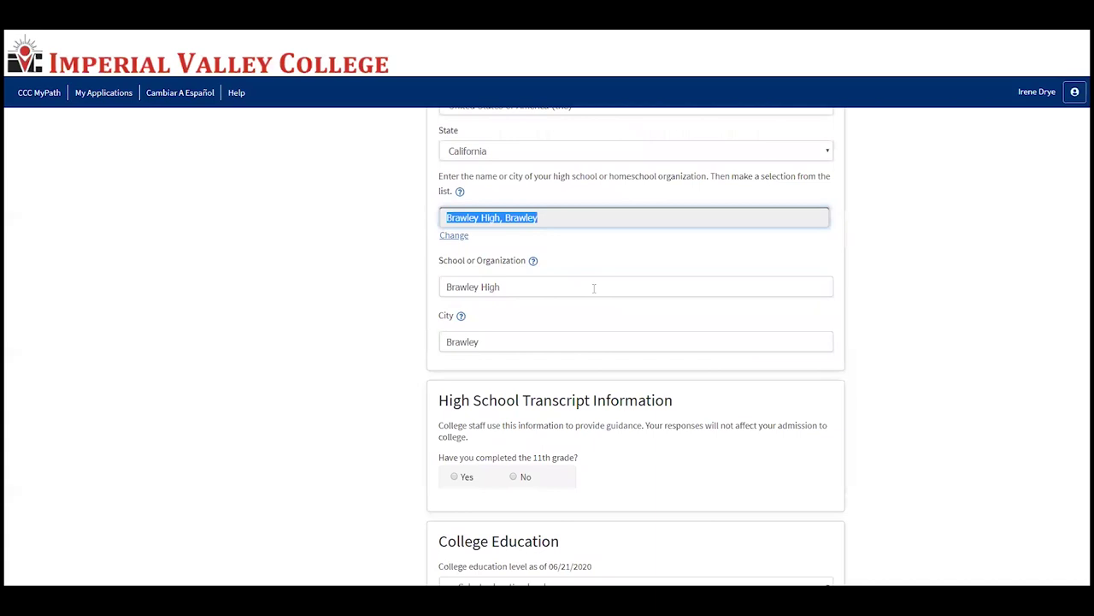
{"action": "left_click", "coordinate": [455, 236]}
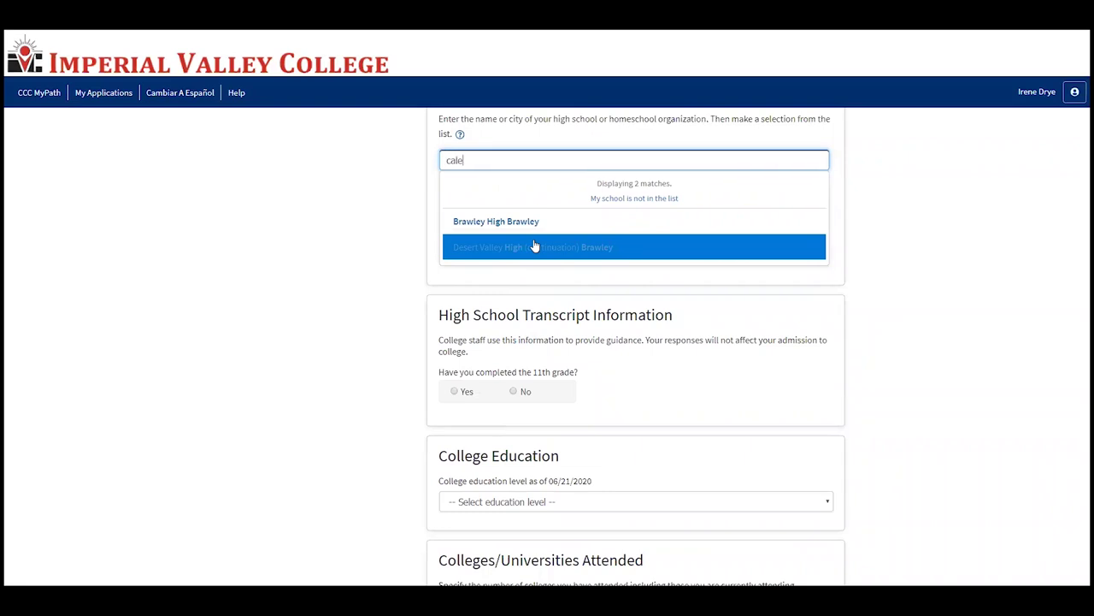
{"action": "type", "text": "calipatria"}
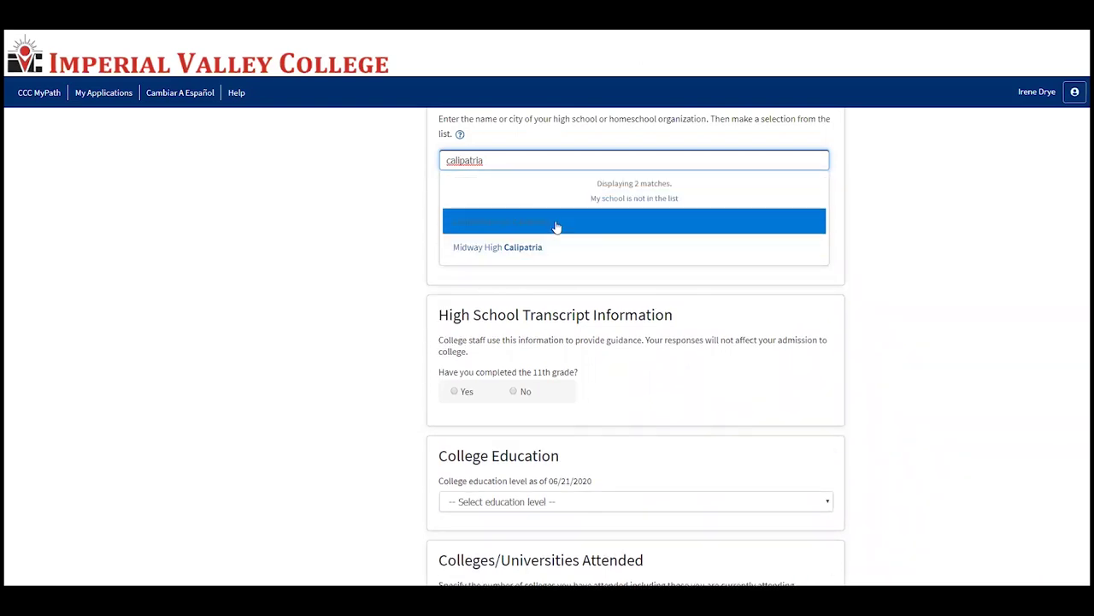
{"action": "left_click", "coordinate": [554, 228]}
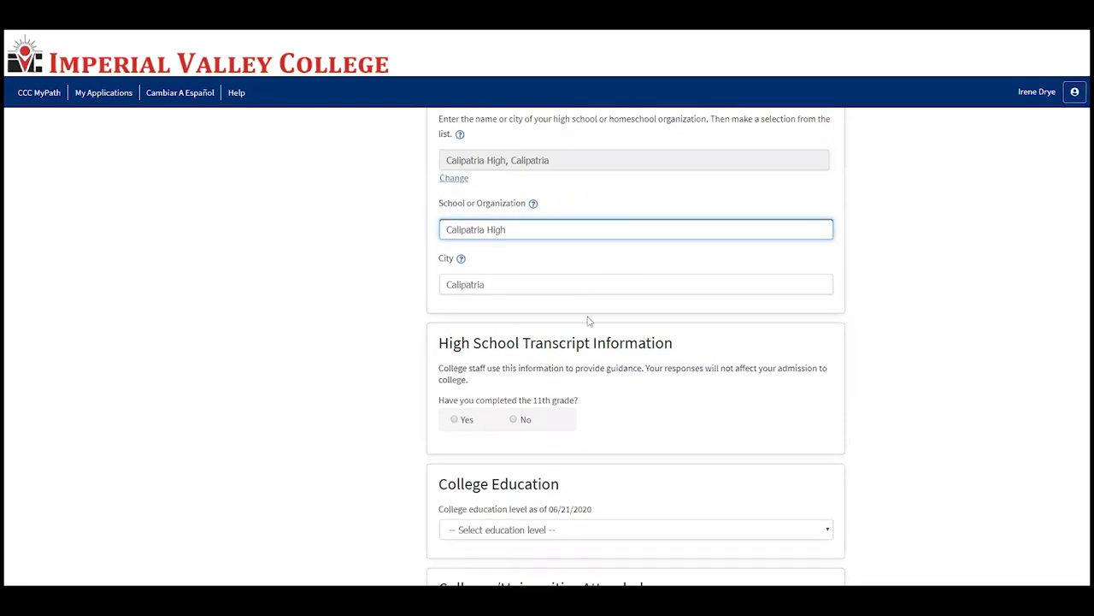
{"action": "scroll", "coordinate": [587, 320], "scroll_direction": "down", "scroll_amount": 2}
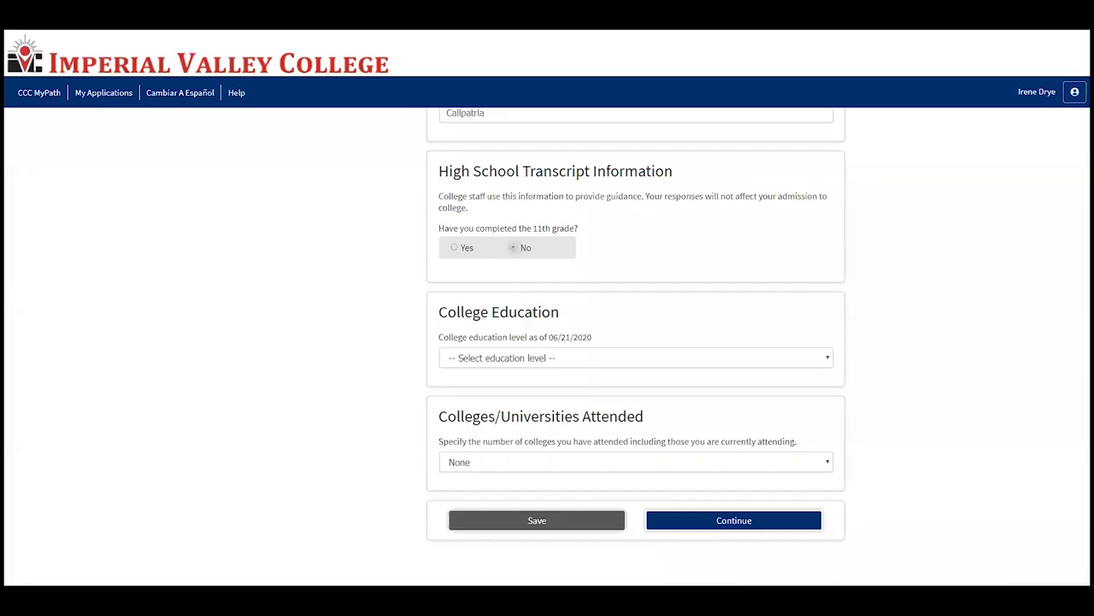
- Answer Yes to having completed the 11th grade
{"action": "left_click", "coordinate": [513, 247]}
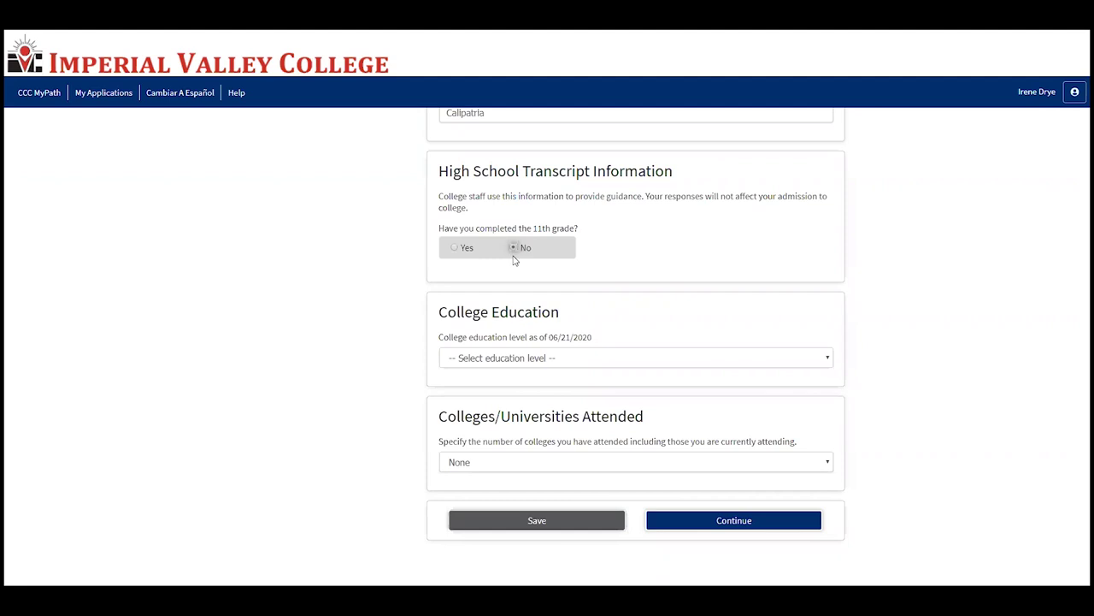
{"action": "left_click", "coordinate": [454, 249]}
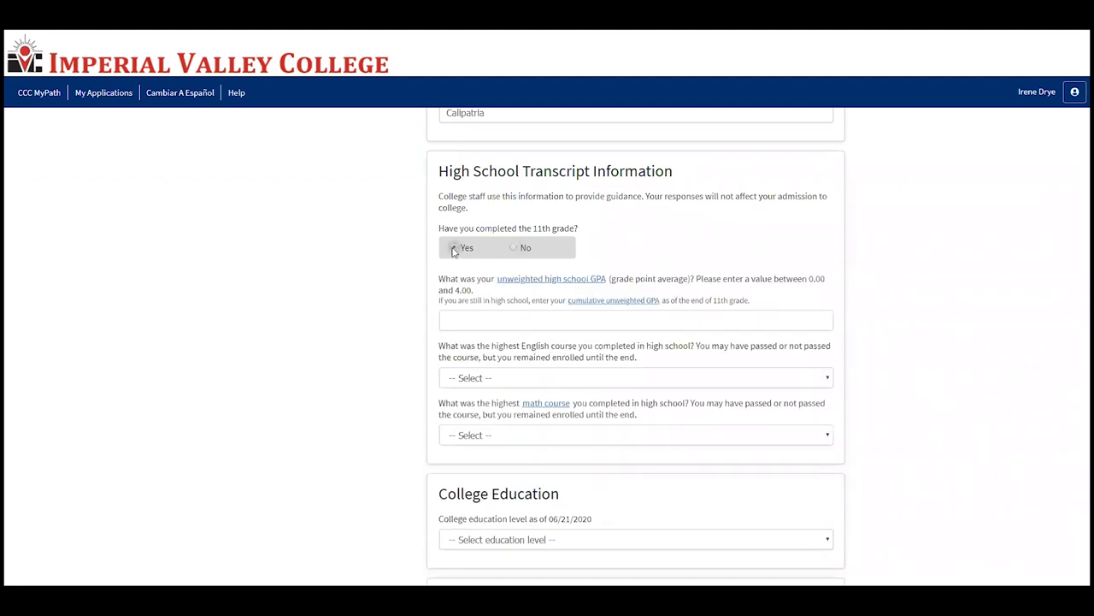
{"action": "left_click", "coordinate": [607, 324]}
{"action": "scroll", "coordinate": [595, 313], "scroll_direction": "down", "scroll_amount": 1}
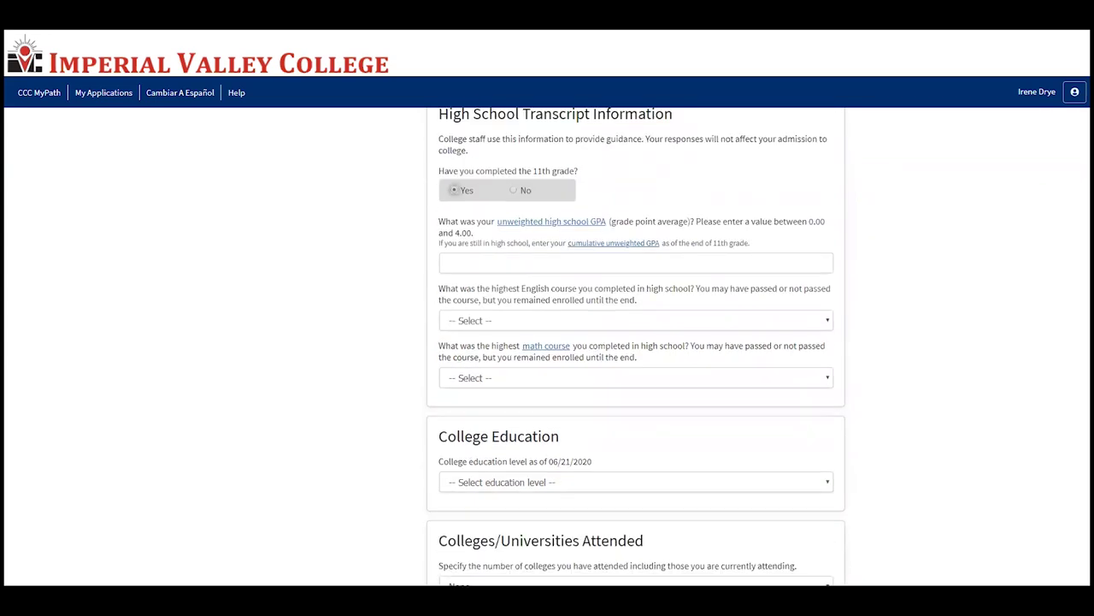
{"action": "scroll", "coordinate": [116, 342], "scroll_direction": "down", "scroll_amount": 1}
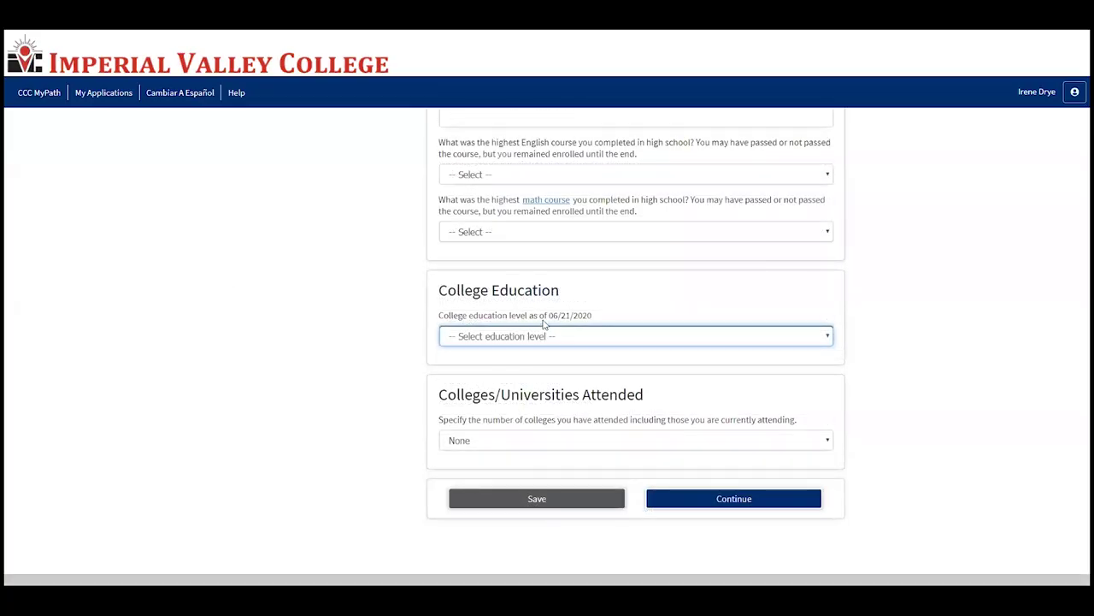
- Set college education level to No degree and colleges attended to None, then continue
{"action": "left_click", "coordinate": [528, 339]}
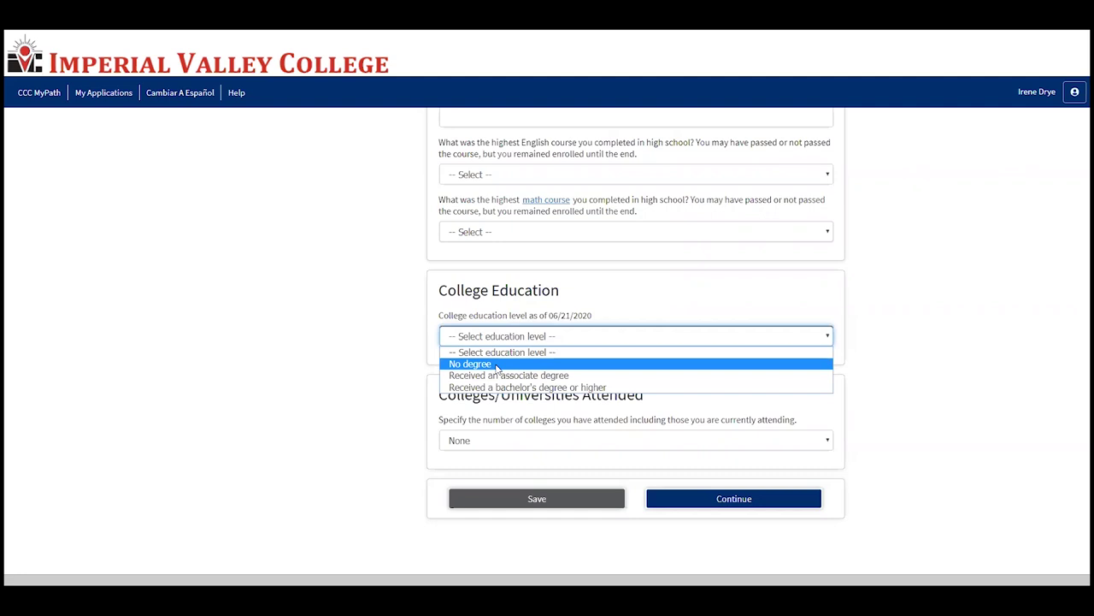
{"action": "left_click", "coordinate": [497, 365]}
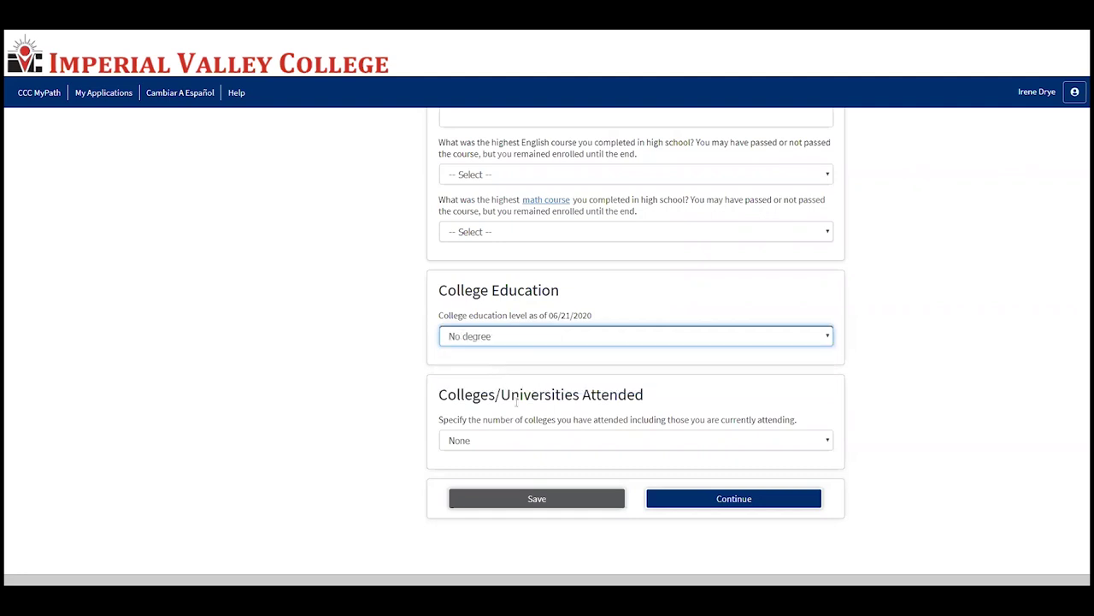
{"action": "left_click", "coordinate": [503, 443]}
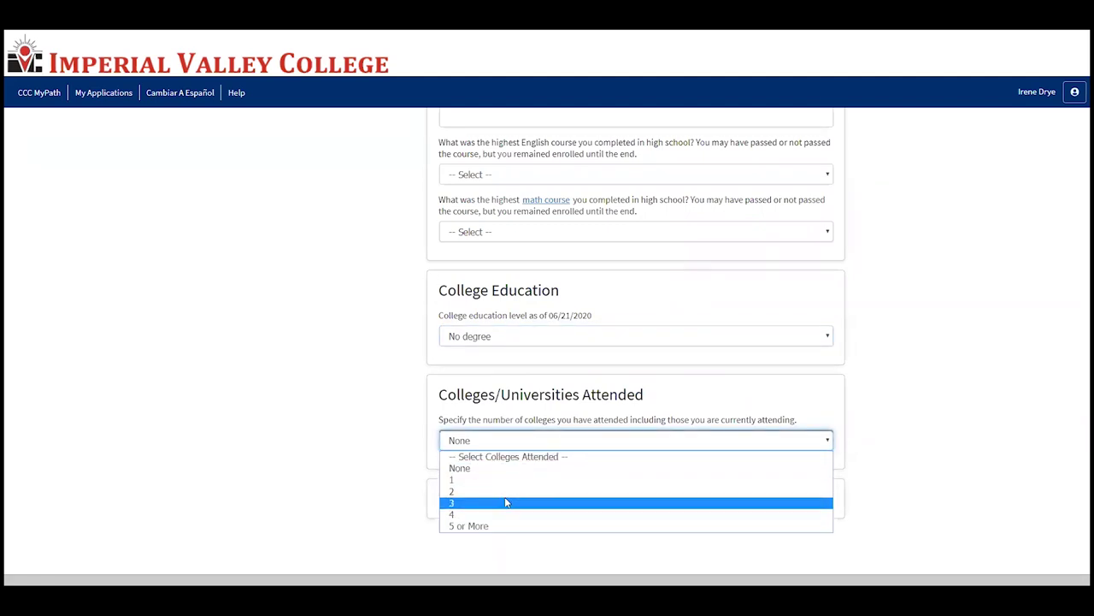
{"action": "left_click", "coordinate": [505, 484]}
{"action": "scroll", "coordinate": [836, 444], "scroll_direction": "down", "scroll_amount": 2}
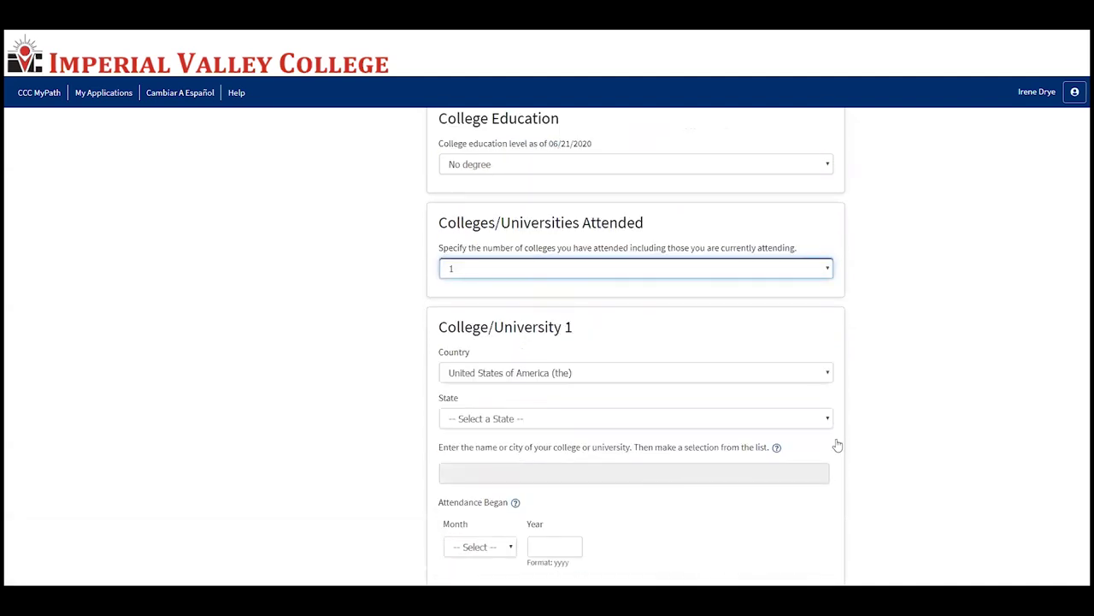
{"action": "left_click", "coordinate": [540, 264]}
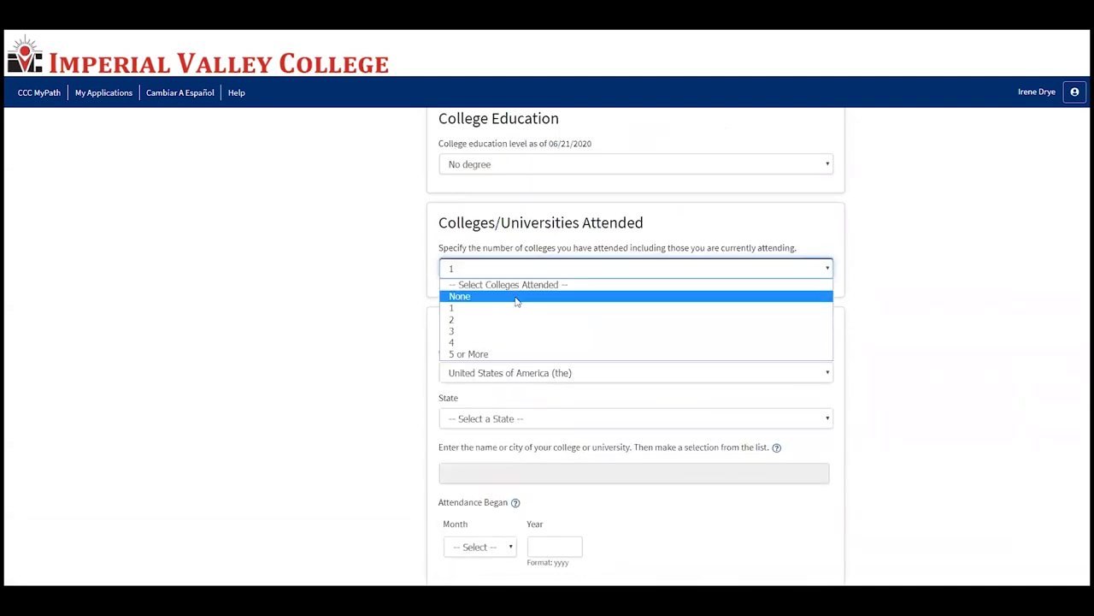
{"action": "left_click", "coordinate": [516, 297]}
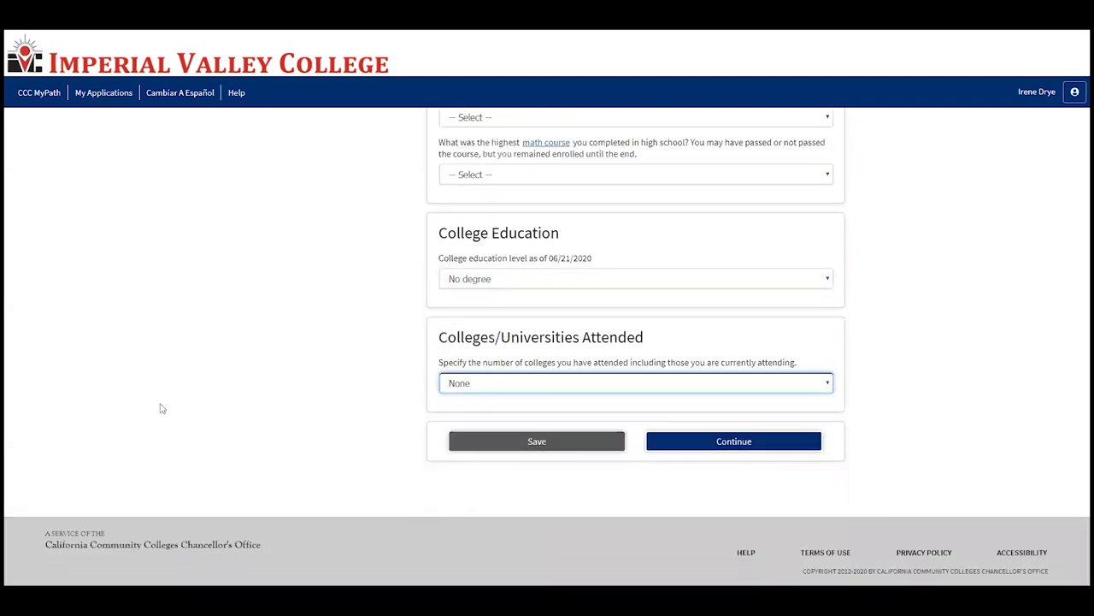
{"action": "left_click", "coordinate": [699, 441]}
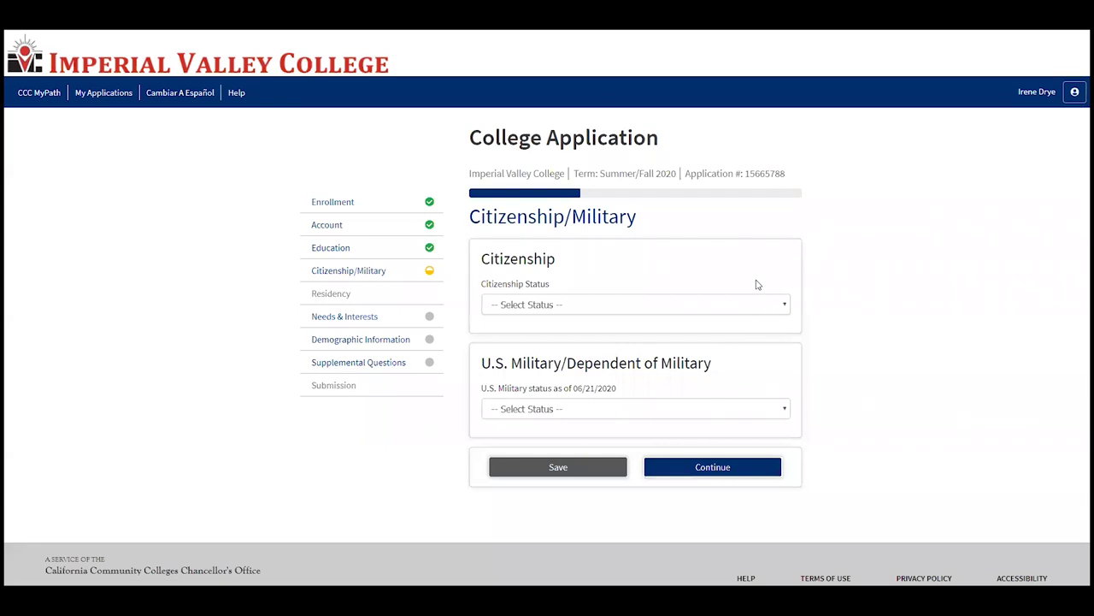
- Set the citizenship status to U.S. Citizen
{"action": "left_click", "coordinate": [747, 305]}
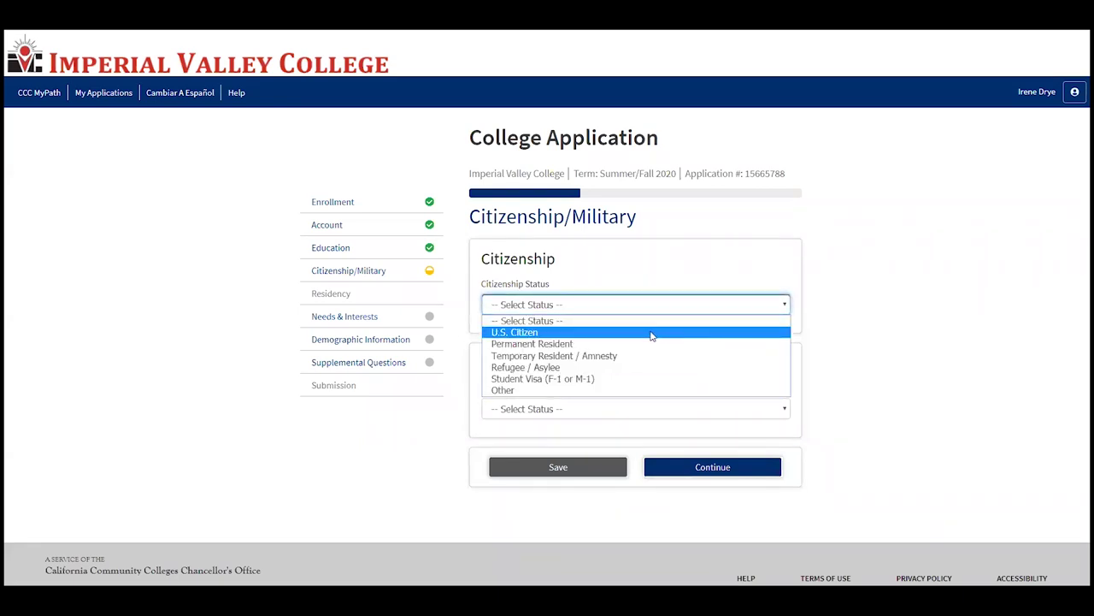
{"action": "left_click", "coordinate": [606, 345]}
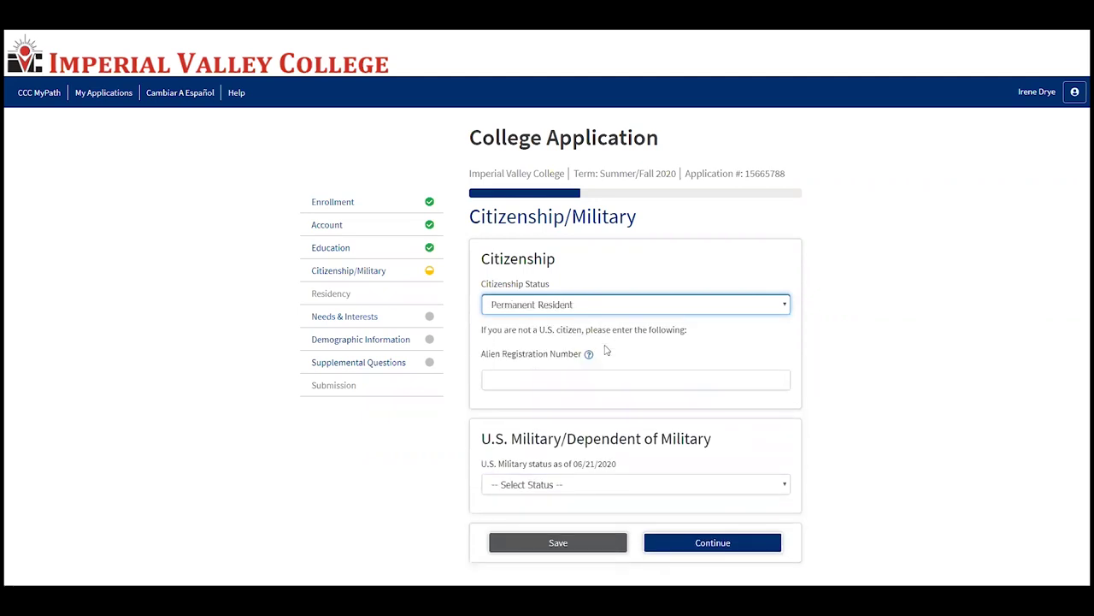
{"action": "left_click", "coordinate": [584, 373]}
{"action": "type", "text": "a"}
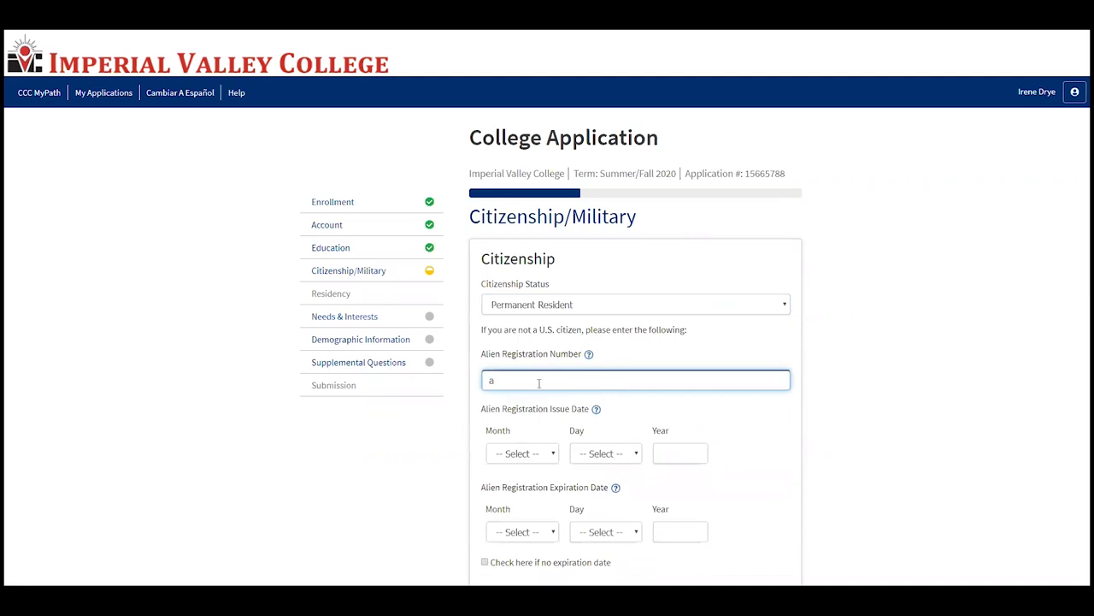
{"action": "scroll", "coordinate": [513, 384], "scroll_direction": "down", "scroll_amount": 1}
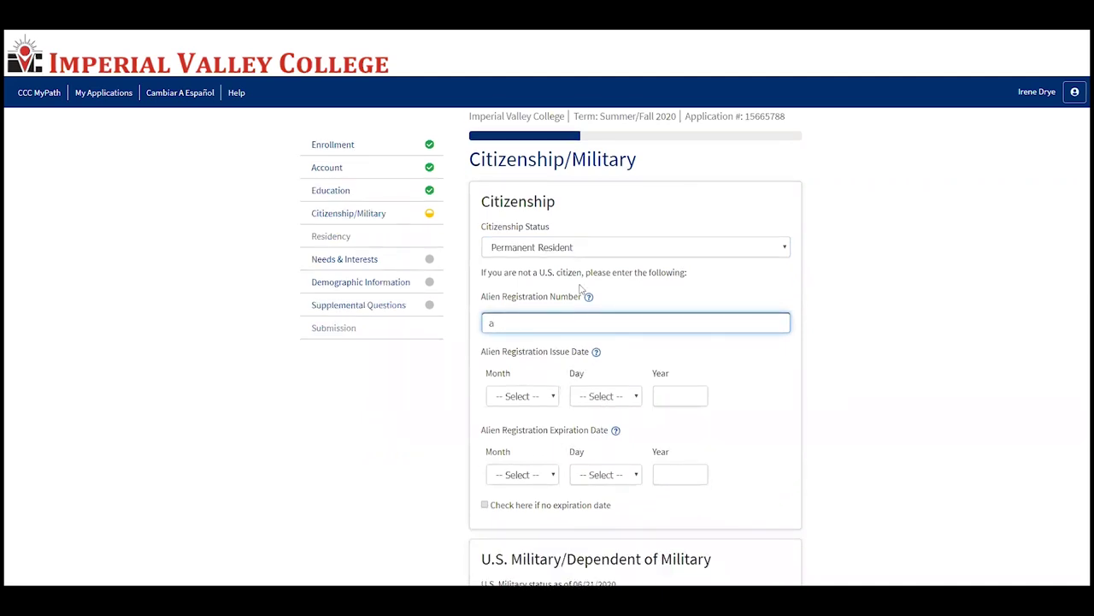
{"action": "left_click", "coordinate": [579, 248]}
{"action": "left_click", "coordinate": [577, 275]}
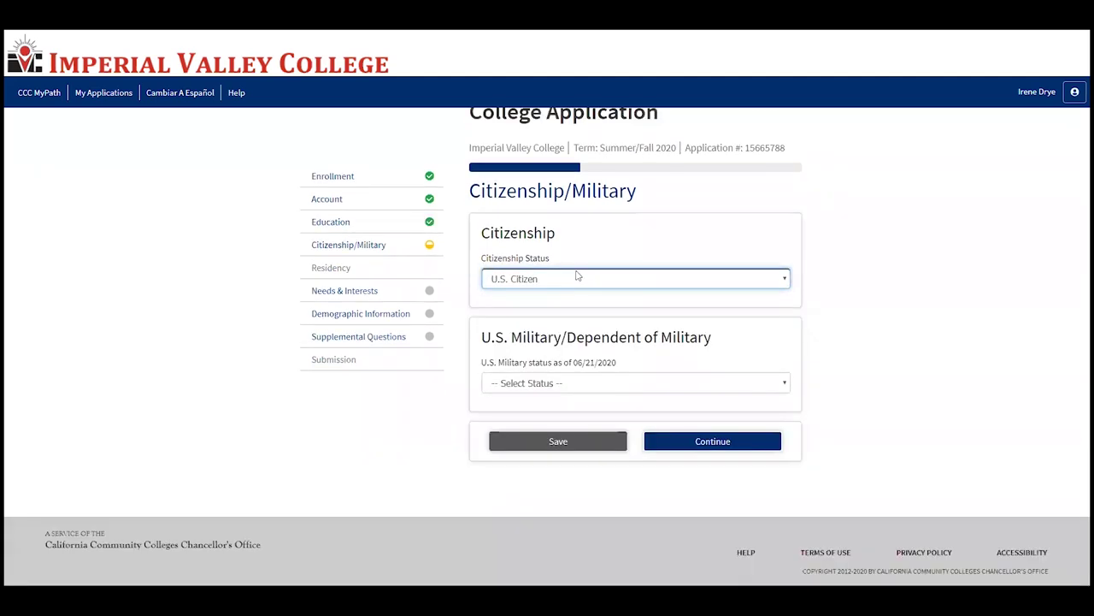
- Set U.S. military status to 'None apply to me' and save the Citizenship/Military answers
{"action": "left_click", "coordinate": [553, 384]}
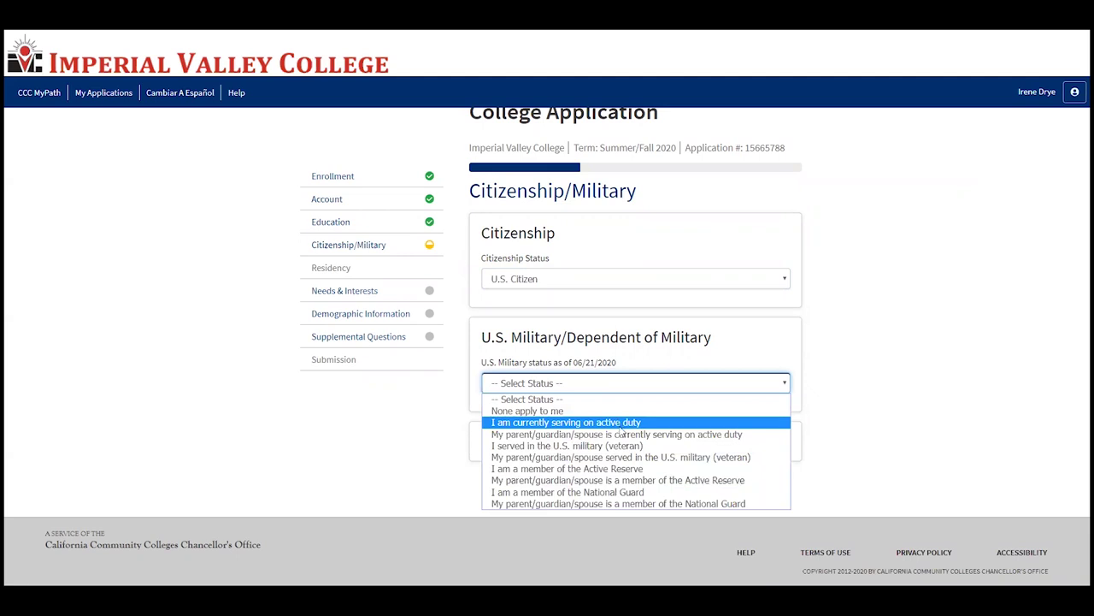
{"action": "left_click", "coordinate": [623, 433]}
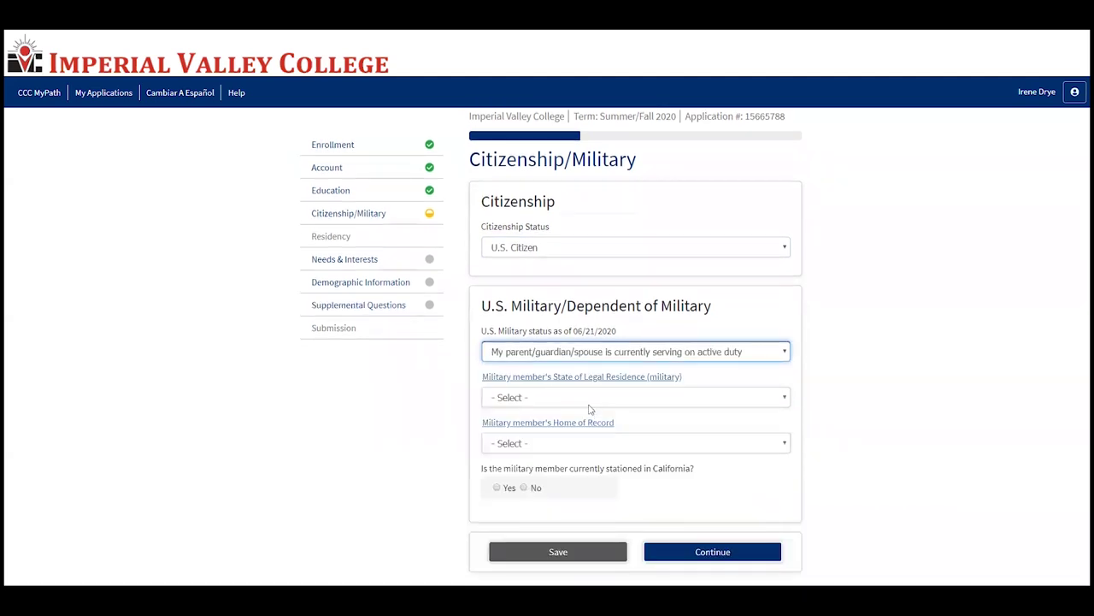
{"action": "left_click", "coordinate": [561, 360]}
{"action": "left_click", "coordinate": [548, 381]}
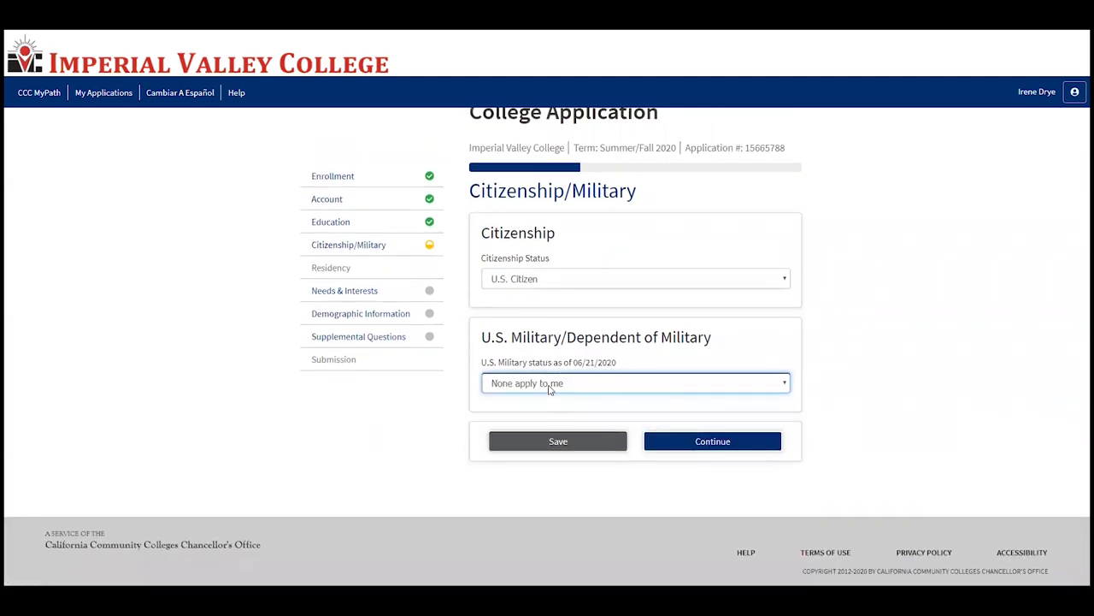
{"action": "left_click", "coordinate": [689, 443]}
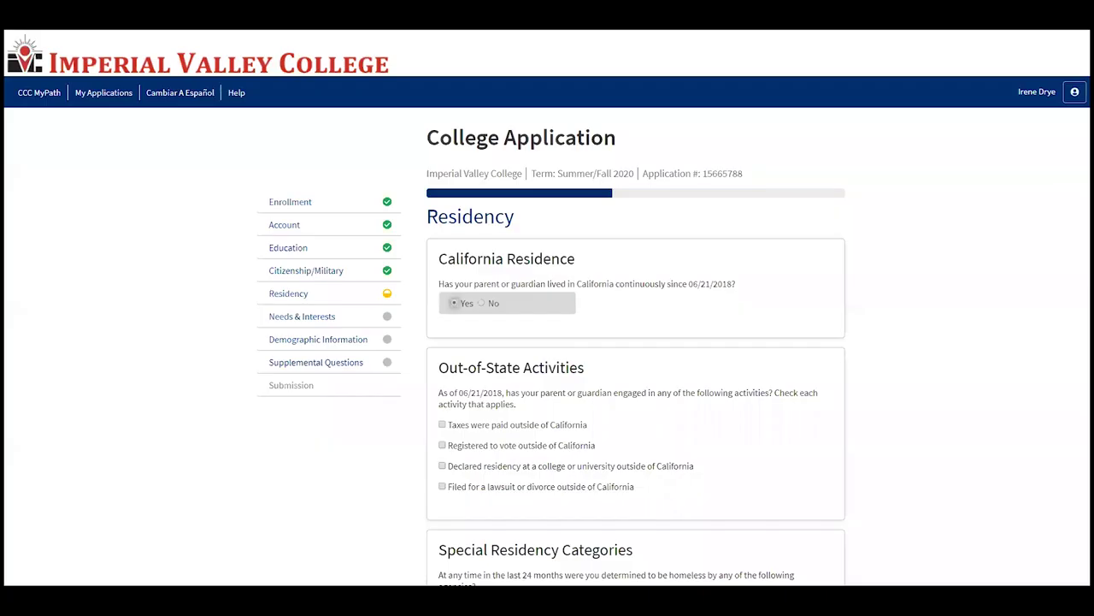
- Answer Yes to the parent's continuous California residence question
{"action": "scroll", "coordinate": [598, 342], "scroll_direction": "down", "scroll_amount": 1}
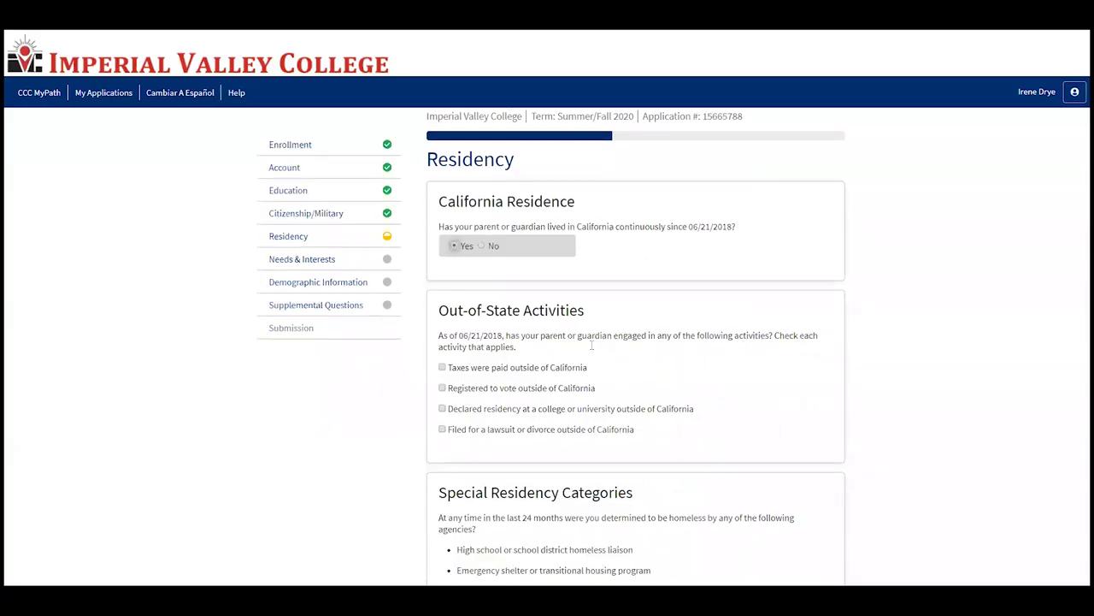
{"action": "scroll", "coordinate": [597, 354], "scroll_direction": "up", "scroll_amount": 1}
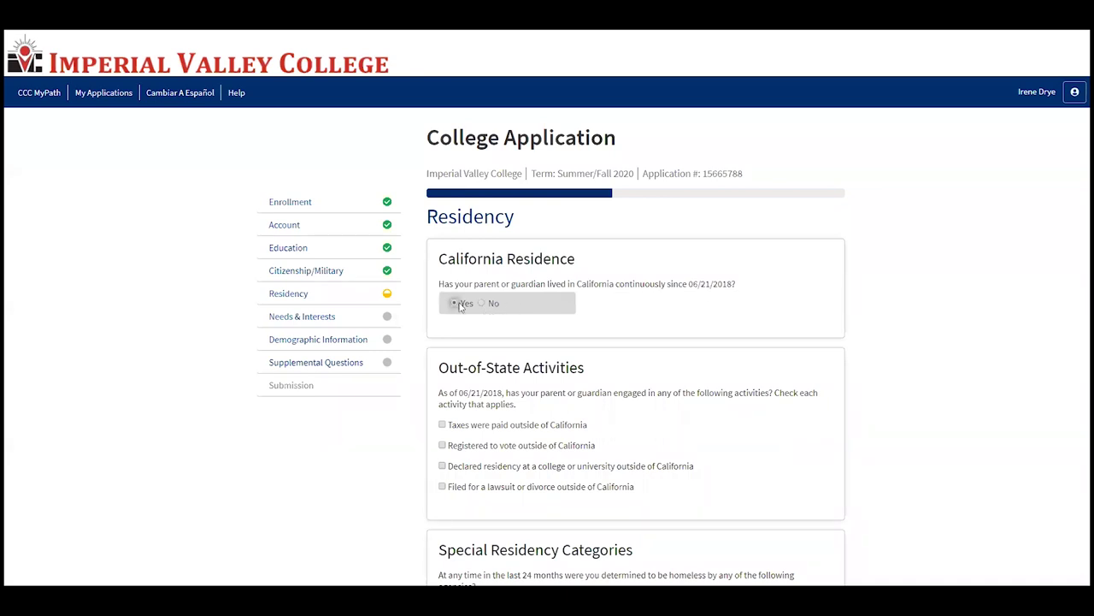
{"action": "left_click", "coordinate": [484, 303]}
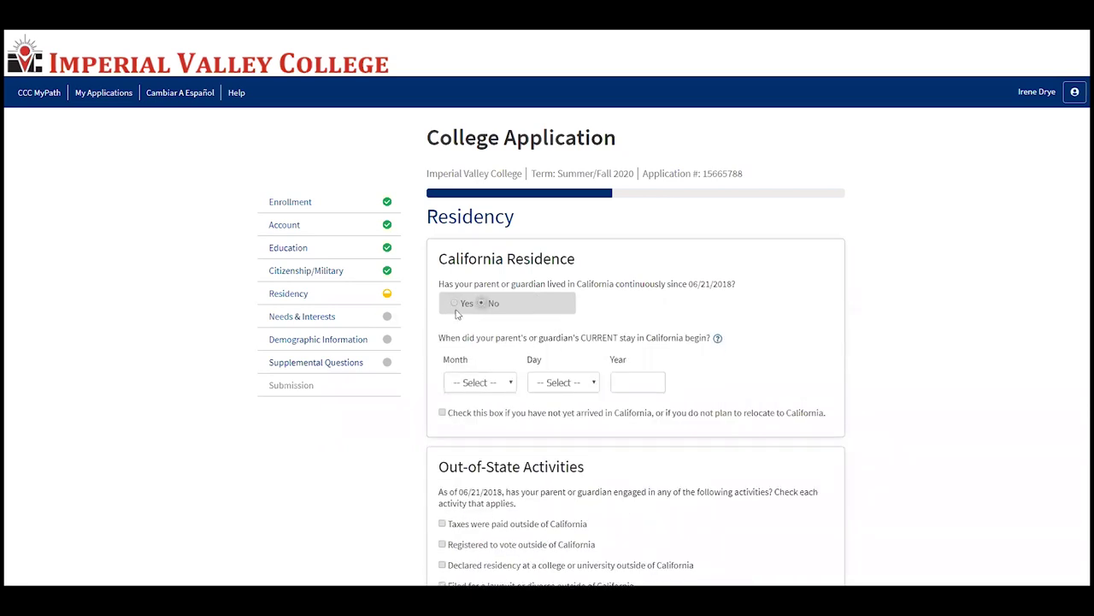
{"action": "left_click", "coordinate": [455, 304]}
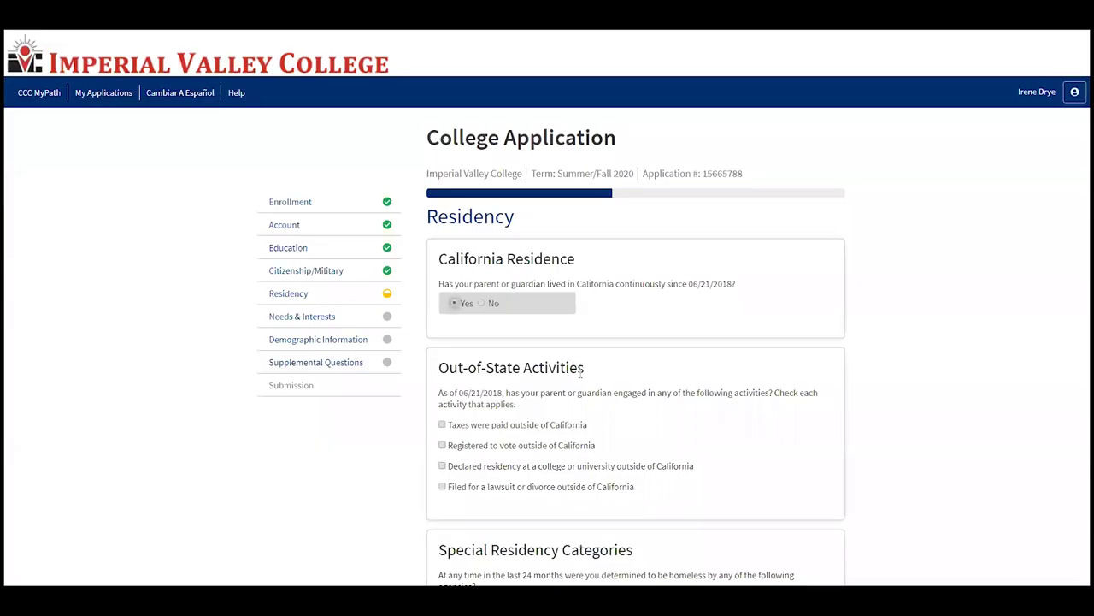
- Answer No to the homeless and foster care questions and save the residency answers
{"action": "scroll", "coordinate": [580, 373], "scroll_direction": "down", "scroll_amount": 1}
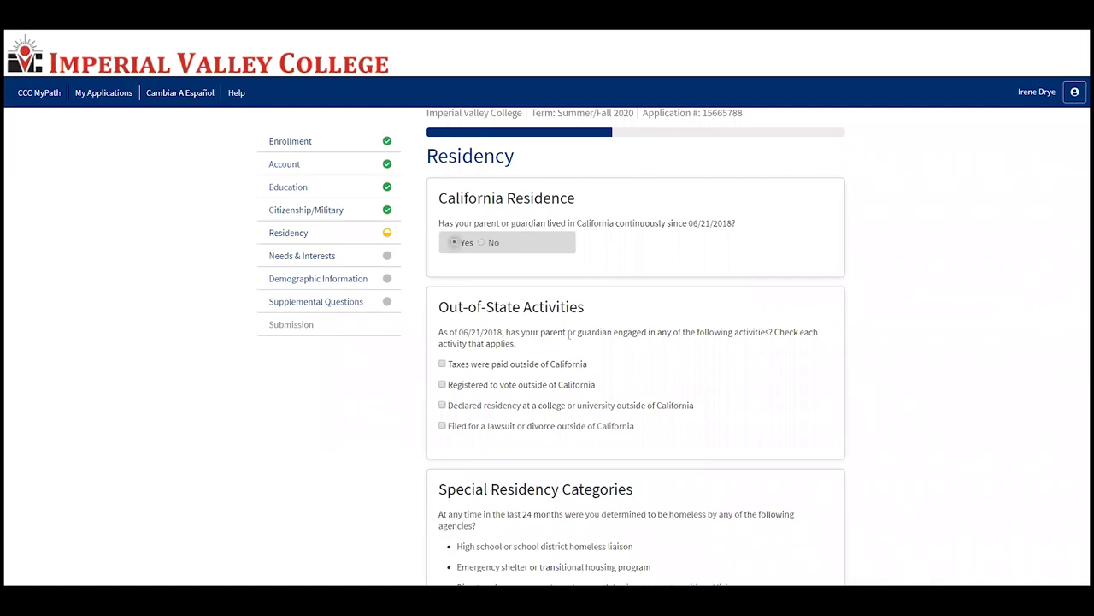
{"action": "scroll", "coordinate": [556, 312], "scroll_direction": "down", "scroll_amount": 1}
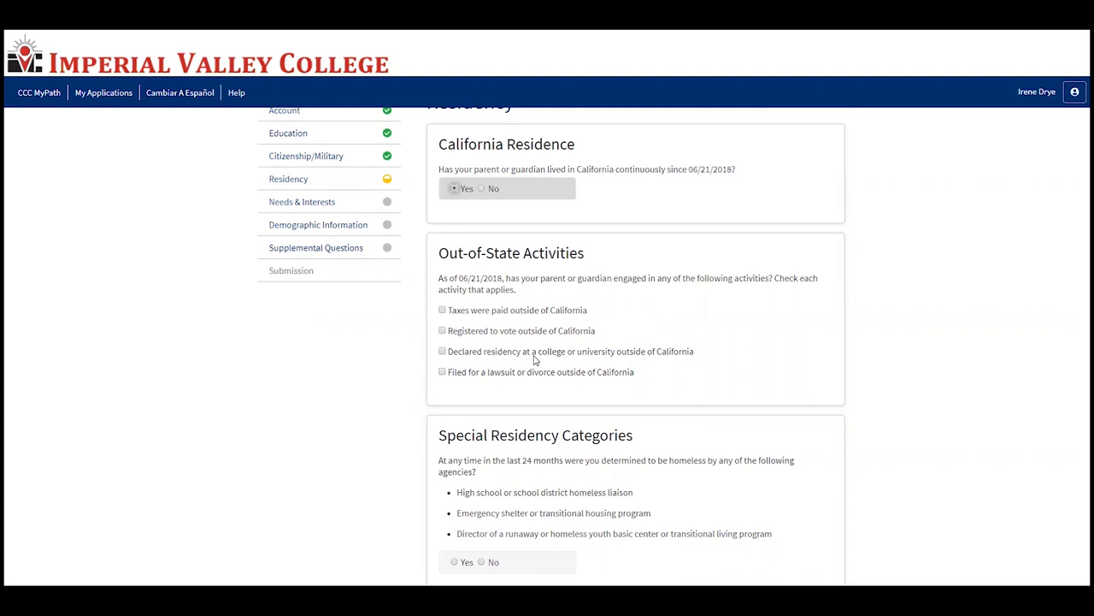
{"action": "scroll", "coordinate": [590, 401], "scroll_direction": "down", "scroll_amount": 3}
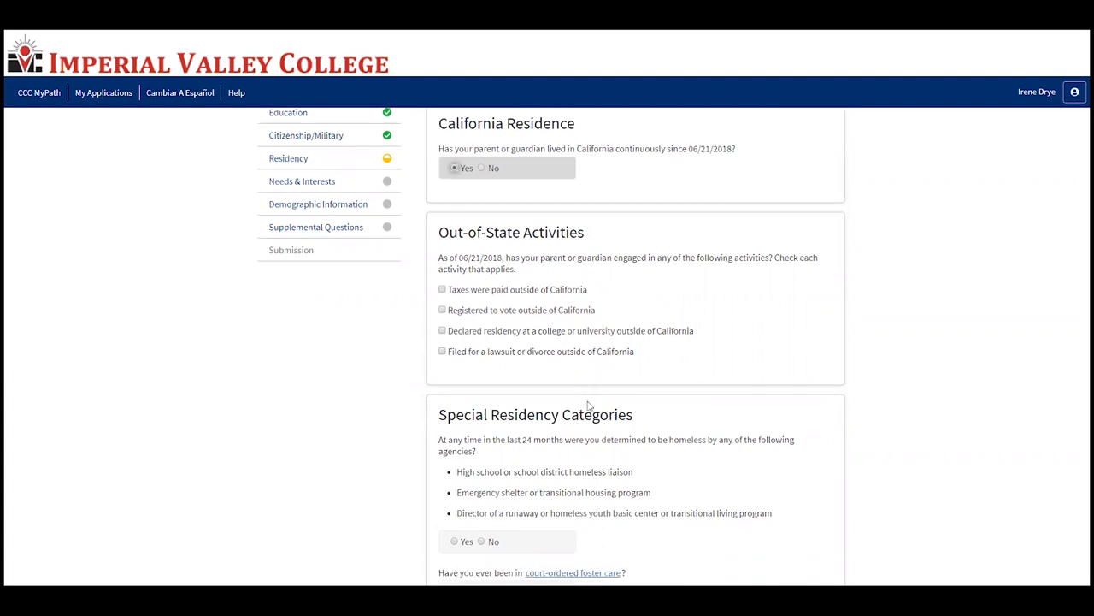
{"action": "scroll", "coordinate": [597, 426], "scroll_direction": "down", "scroll_amount": 1}
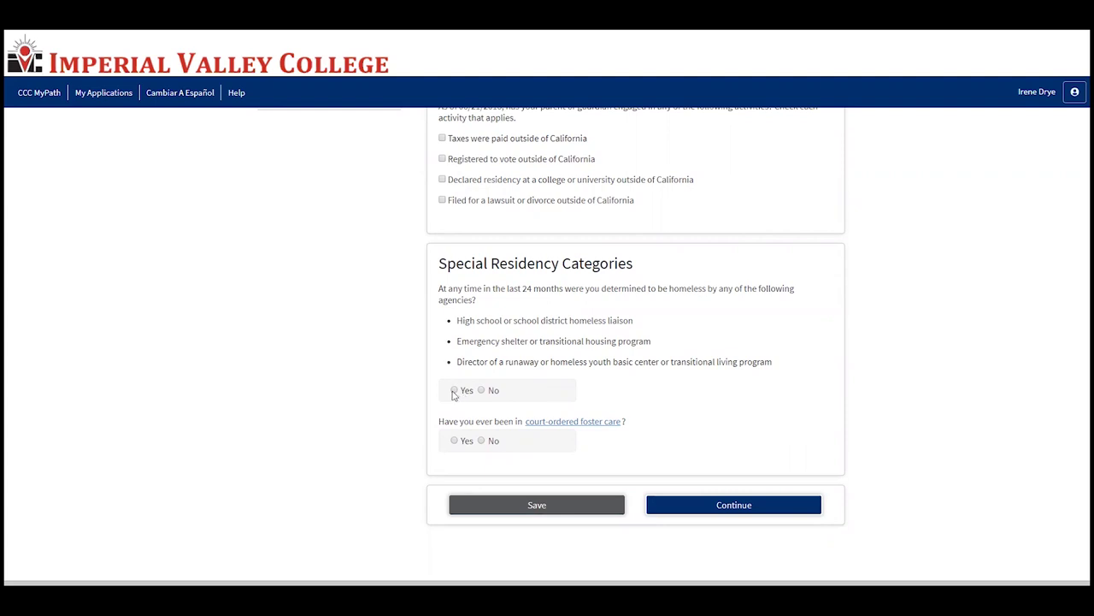
{"action": "left_click", "coordinate": [481, 391]}
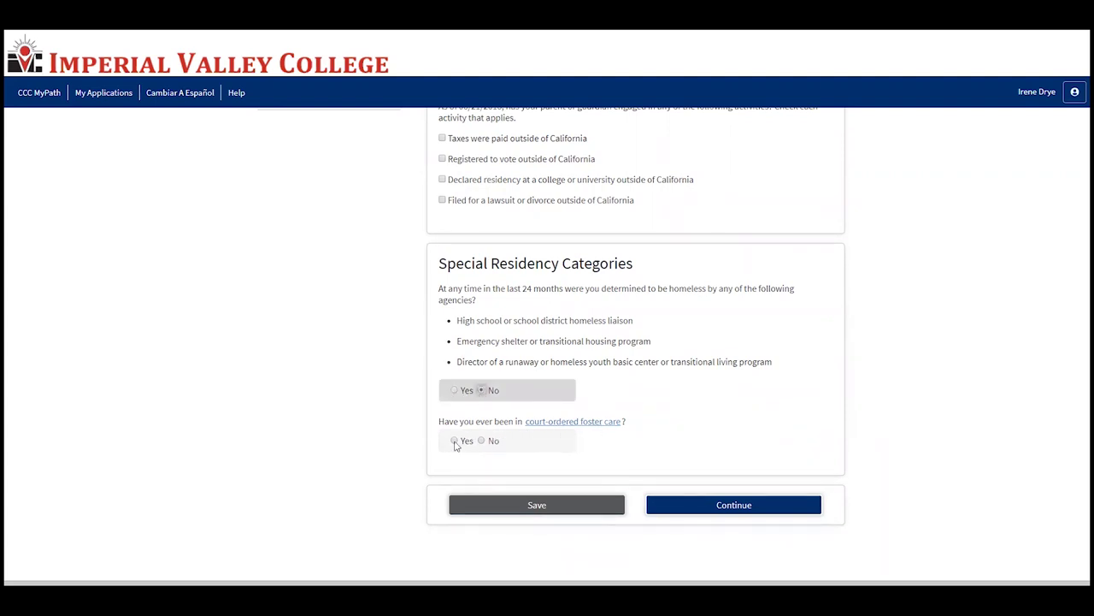
{"action": "left_click", "coordinate": [482, 441]}
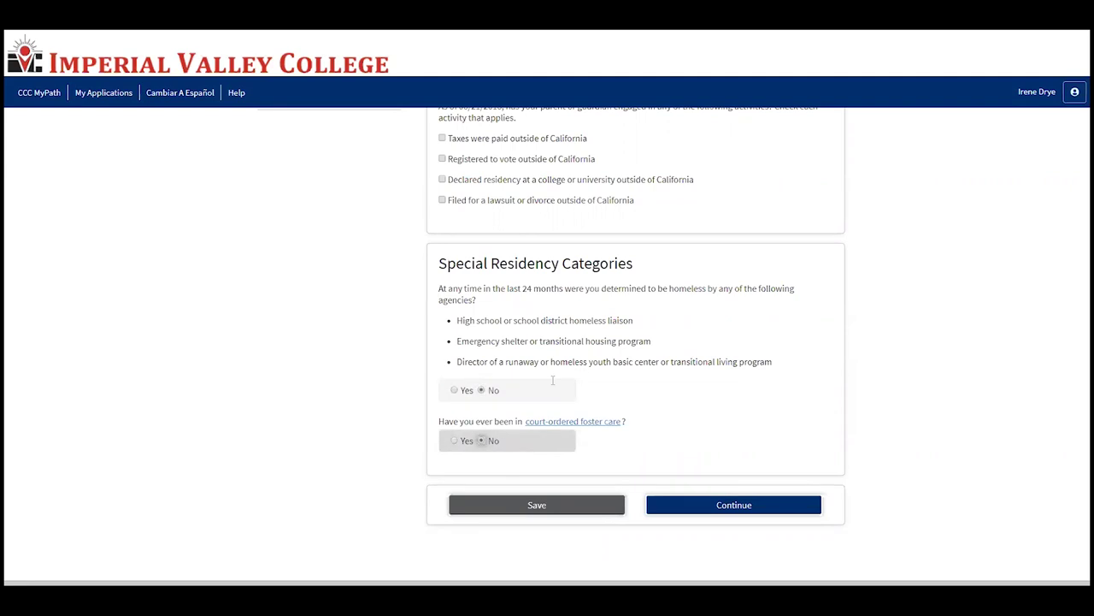
{"action": "left_click", "coordinate": [770, 506]}
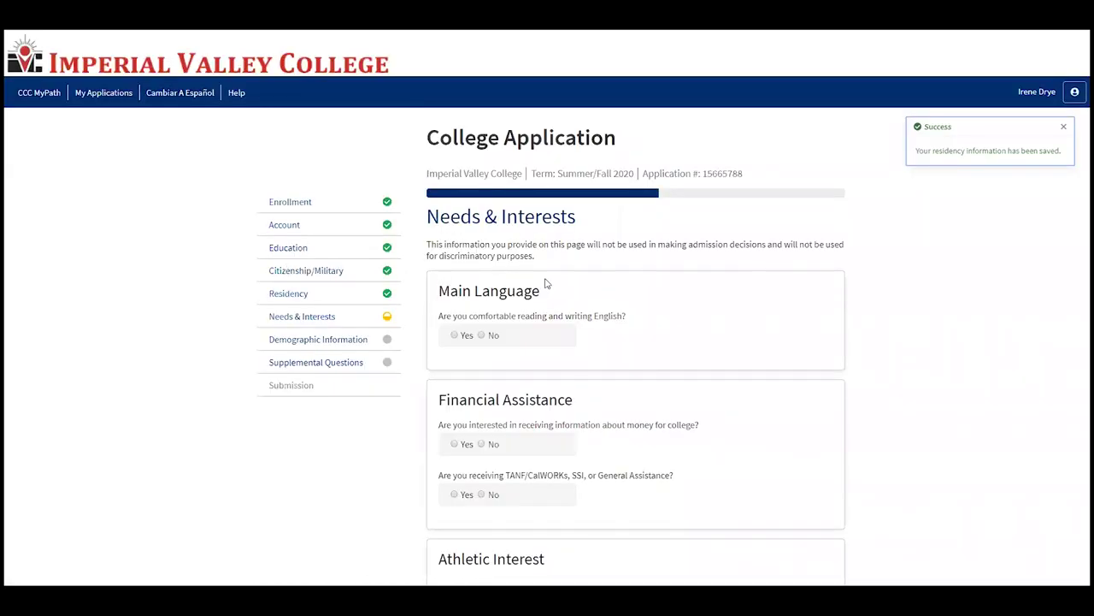
- Answer Yes to English comfort, Yes to financial aid information, and No to TANF assistance
{"action": "scroll", "coordinate": [546, 283], "scroll_direction": "down", "scroll_amount": 1}
{"action": "scroll", "coordinate": [545, 283], "scroll_direction": "up", "scroll_amount": 1}
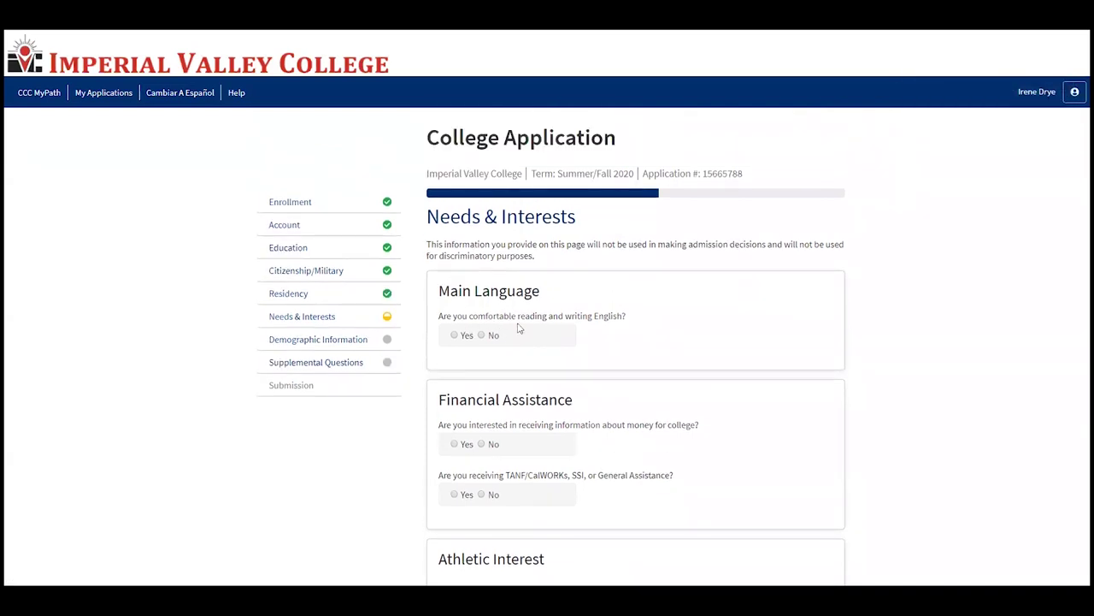
{"action": "left_click", "coordinate": [454, 335]}
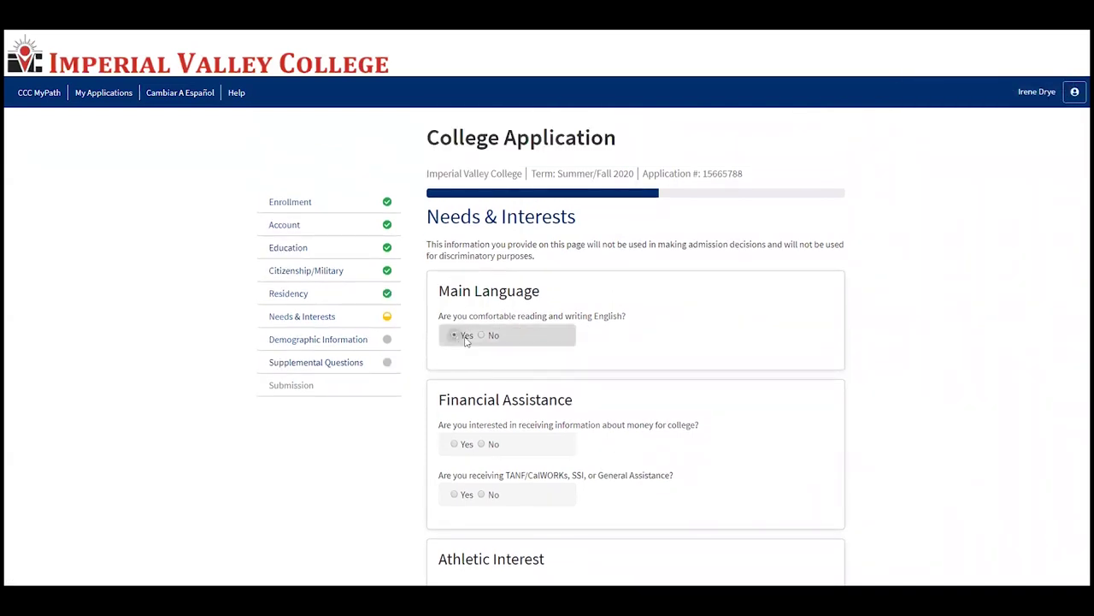
{"action": "scroll", "coordinate": [466, 341], "scroll_direction": "down", "scroll_amount": 2}
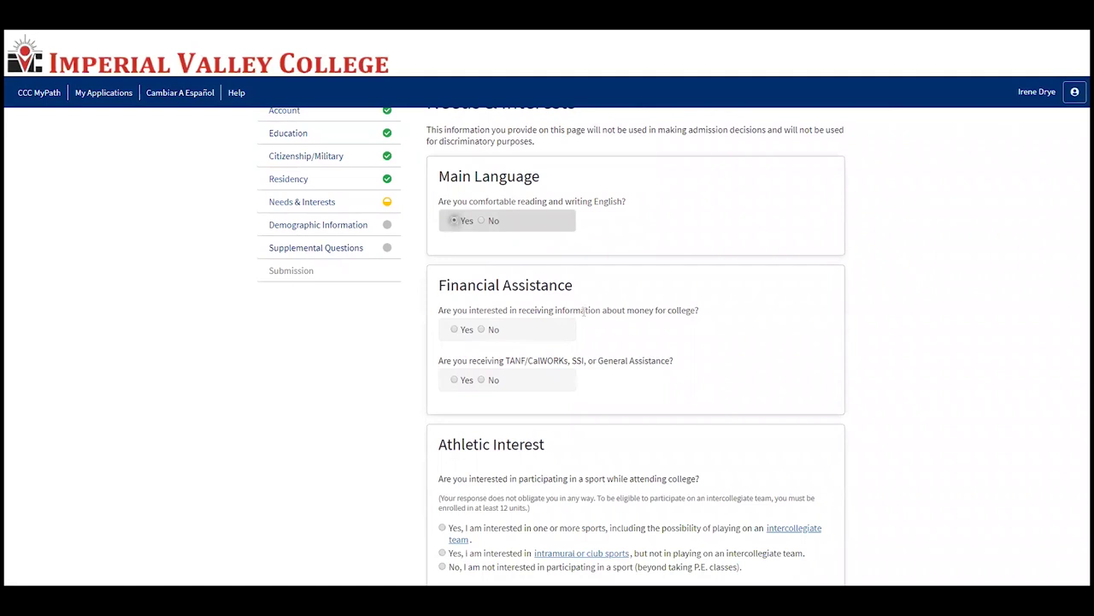
{"action": "left_click", "coordinate": [454, 329]}
{"action": "scroll", "coordinate": [460, 333], "scroll_direction": "down", "scroll_amount": 1}
{"action": "scroll", "coordinate": [460, 332], "scroll_direction": "down", "scroll_amount": 1}
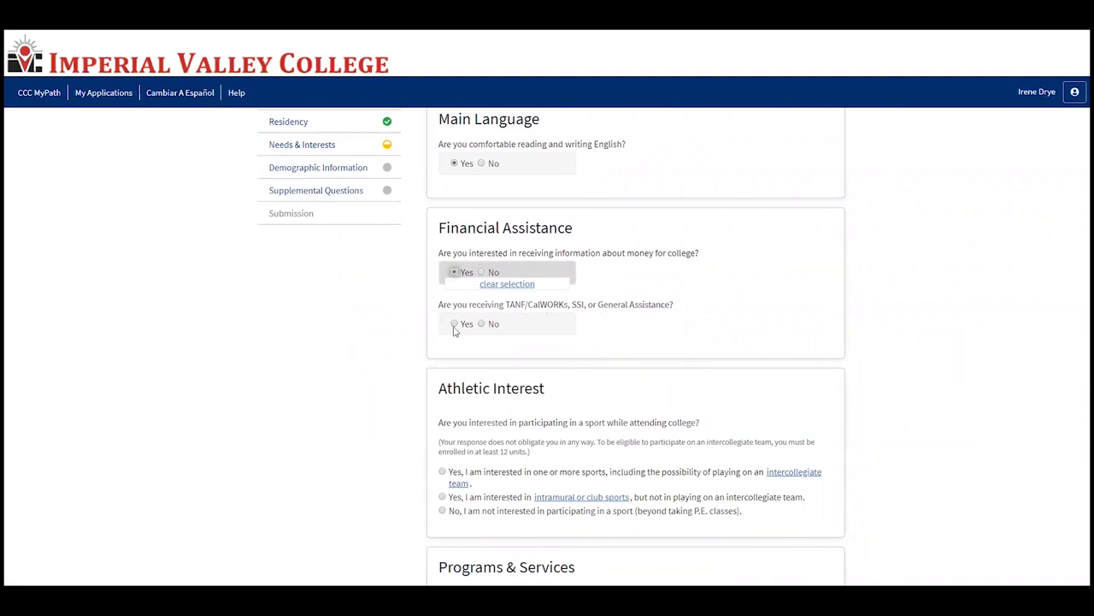
{"action": "left_click", "coordinate": [481, 325]}
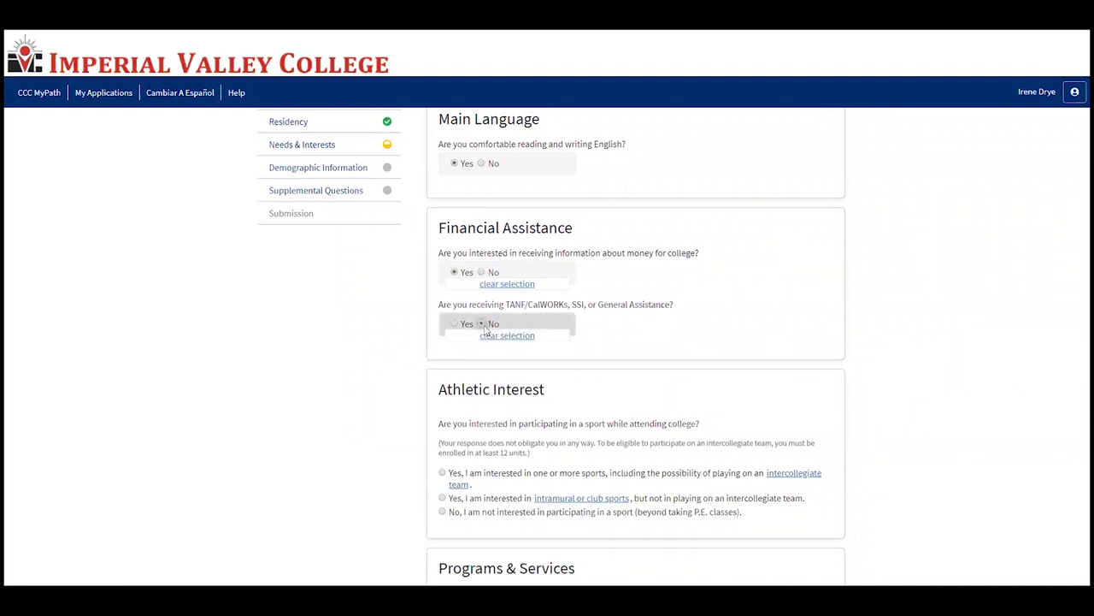
- Select sports interest, check Academic counseling/advising and Counseling - personal, and save
{"action": "scroll", "coordinate": [484, 332], "scroll_direction": "down", "scroll_amount": 1}
{"action": "scroll", "coordinate": [484, 332], "scroll_direction": "down", "scroll_amount": 1}
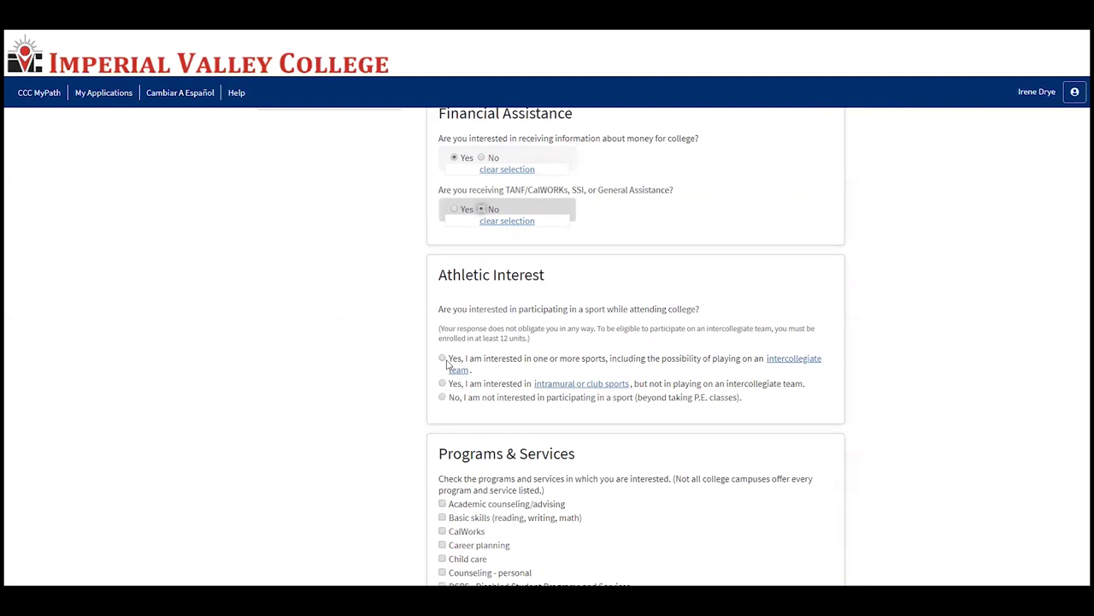
{"action": "left_click", "coordinate": [443, 359]}
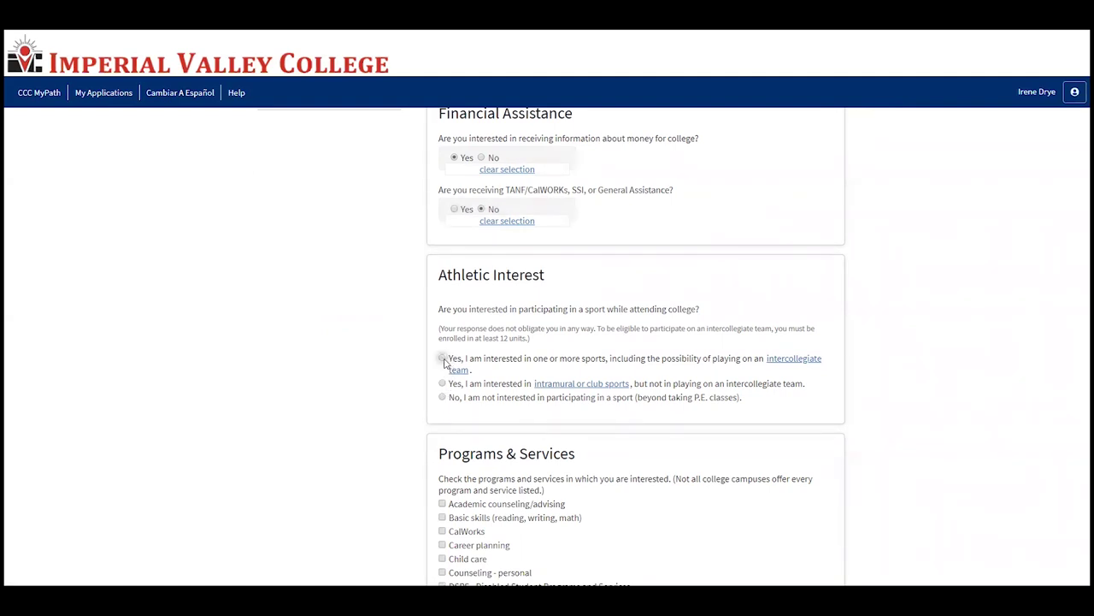
{"action": "scroll", "coordinate": [446, 363], "scroll_direction": "down", "scroll_amount": 3}
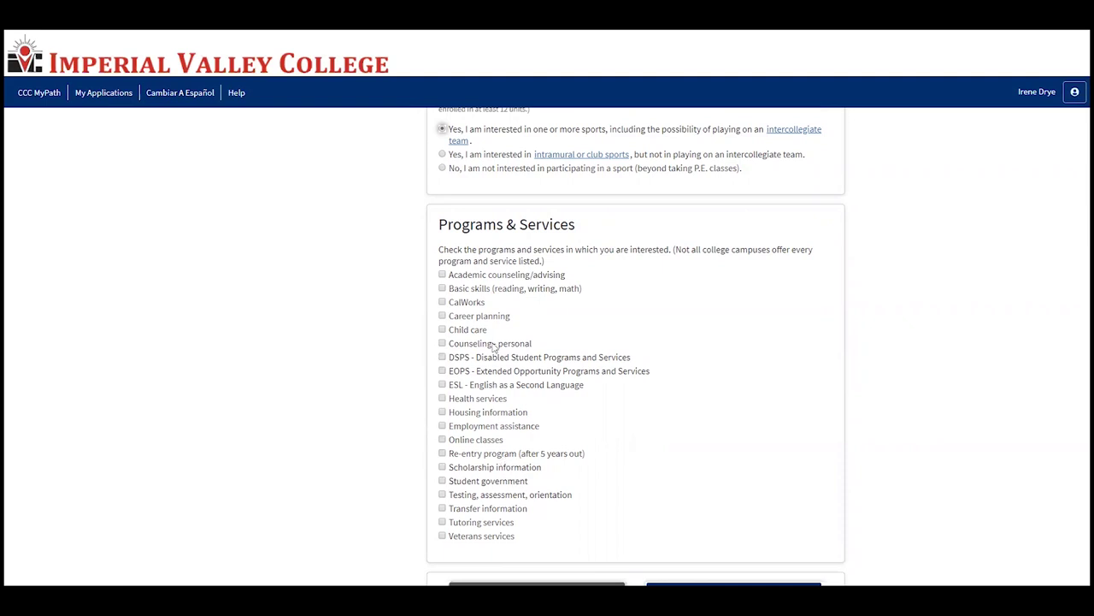
{"action": "left_click", "coordinate": [442, 274]}
{"action": "left_click", "coordinate": [442, 344]}
{"action": "scroll", "coordinate": [466, 448], "scroll_direction": "down", "scroll_amount": 2}
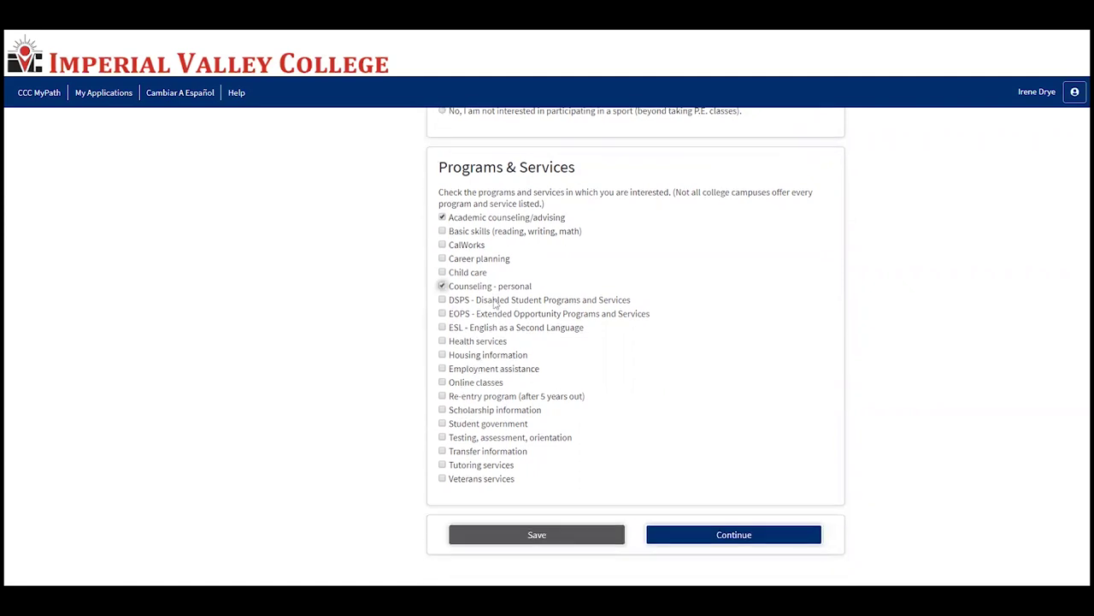
{"action": "left_click", "coordinate": [695, 537]}
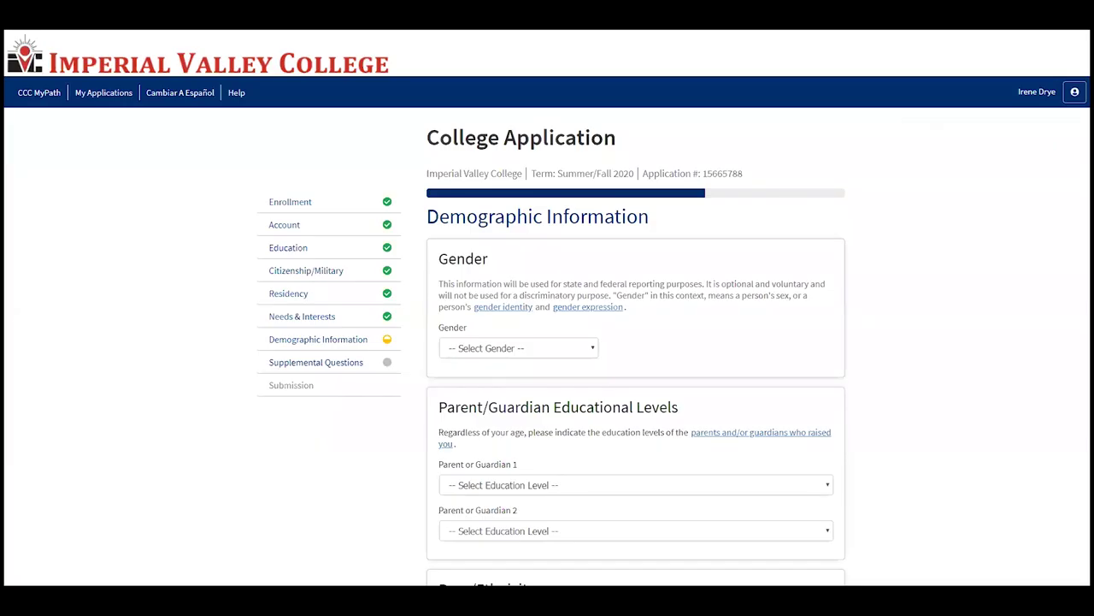
- Set the gender to Female
{"action": "scroll", "coordinate": [665, 334], "scroll_direction": "down", "scroll_amount": 1}
{"action": "scroll", "coordinate": [652, 352], "scroll_direction": "up", "scroll_amount": 1}
{"action": "left_click", "coordinate": [513, 348]}
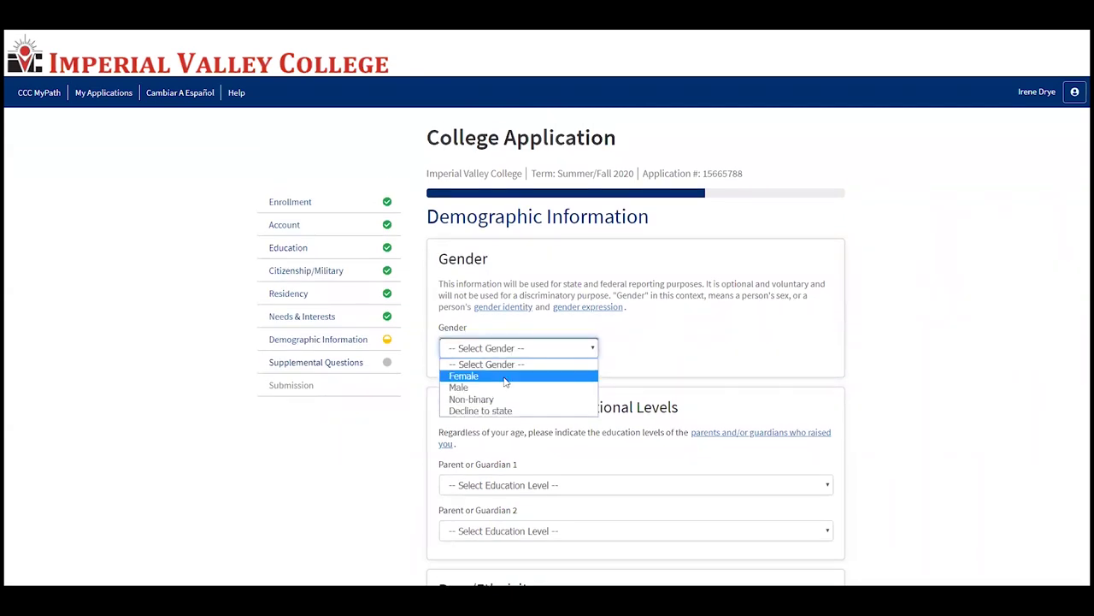
{"action": "left_click", "coordinate": [505, 378]}
{"action": "scroll", "coordinate": [513, 380], "scroll_direction": "down", "scroll_amount": 2}
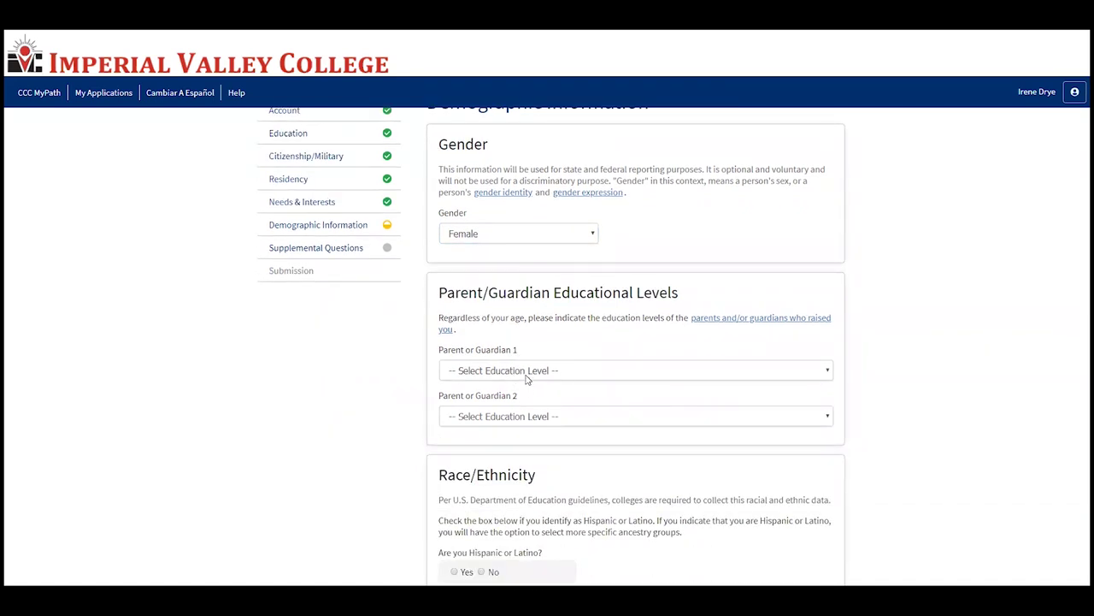
- Set both Parent or Guardian education levels to 'Some college credit; no degree'
{"action": "left_click", "coordinate": [527, 379]}
{"action": "left_click", "coordinate": [528, 436]}
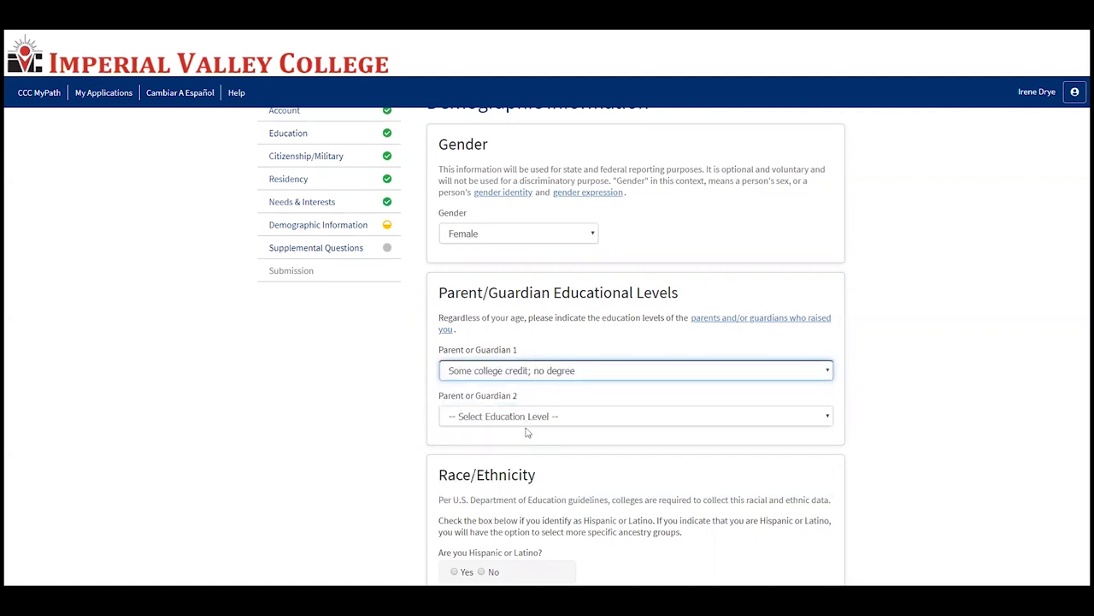
{"action": "left_click", "coordinate": [528, 418]}
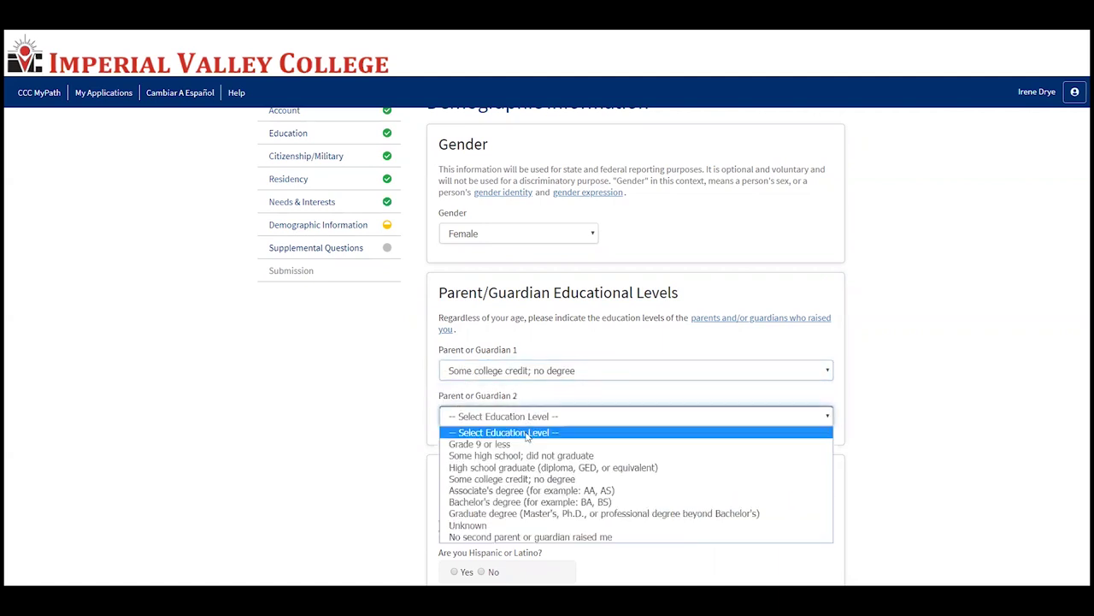
{"action": "left_click", "coordinate": [544, 479]}
- Answer Yes to Hispanic or Latino, leave race groups unchecked, and save demographics
{"action": "scroll", "coordinate": [528, 443], "scroll_direction": "down", "scroll_amount": 2}
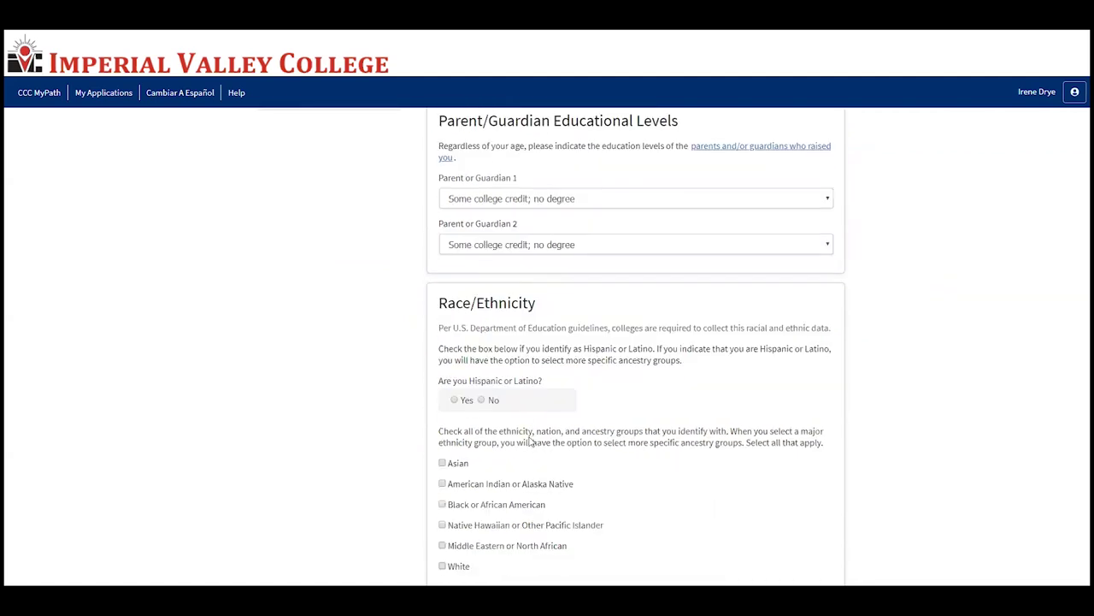
{"action": "scroll", "coordinate": [530, 441], "scroll_direction": "down", "scroll_amount": 1}
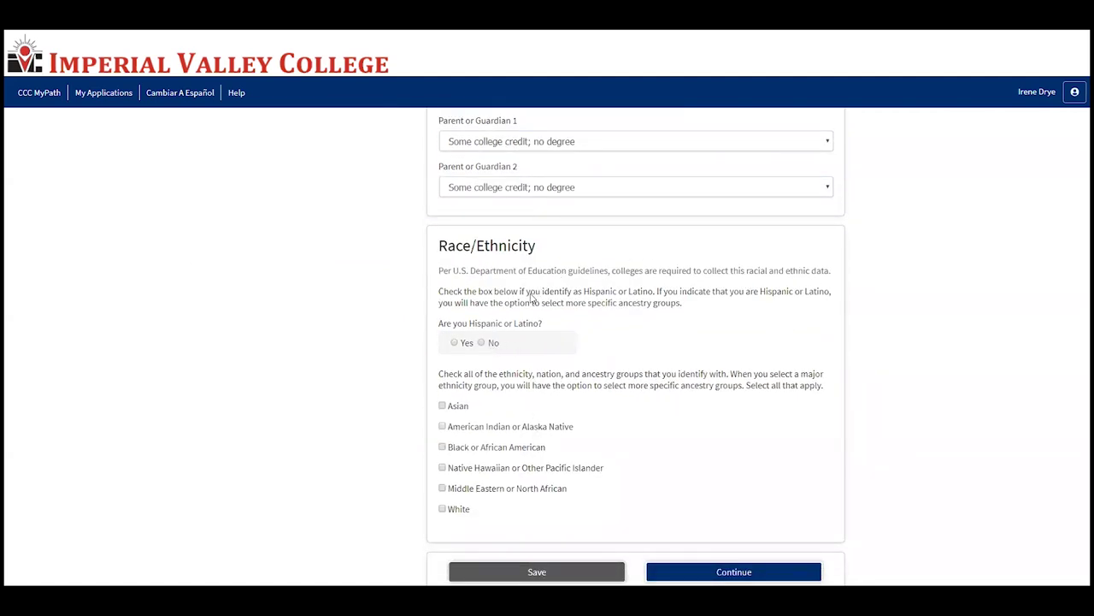
{"action": "left_click", "coordinate": [456, 344]}
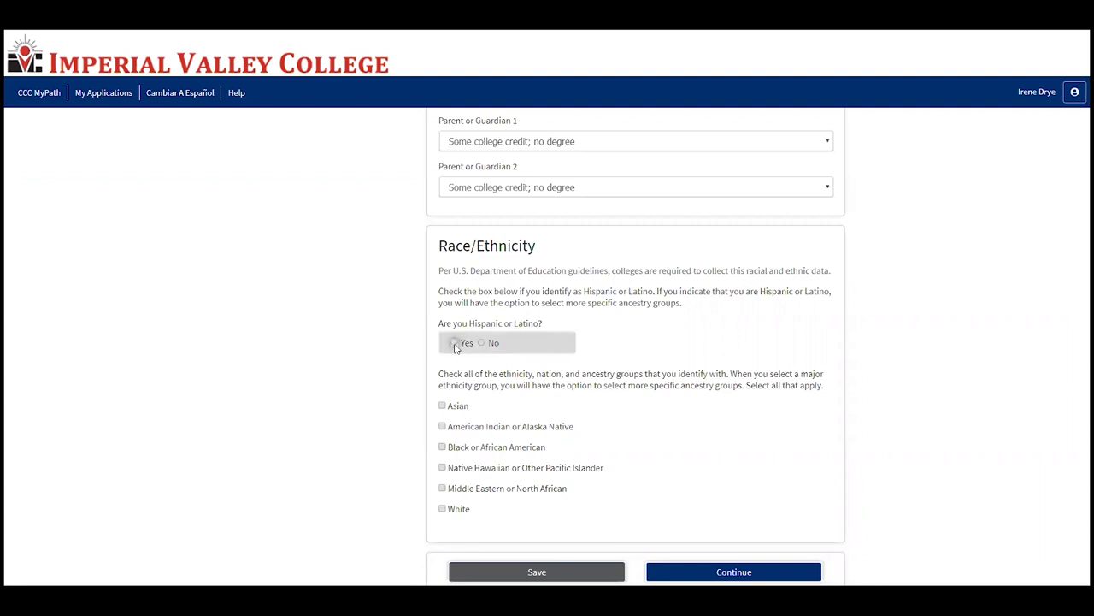
{"action": "scroll", "coordinate": [594, 349], "scroll_direction": "down", "scroll_amount": 3}
{"action": "scroll", "coordinate": [516, 434], "scroll_direction": "up", "scroll_amount": 1}
{"action": "scroll", "coordinate": [516, 434], "scroll_direction": "down", "scroll_amount": 4}
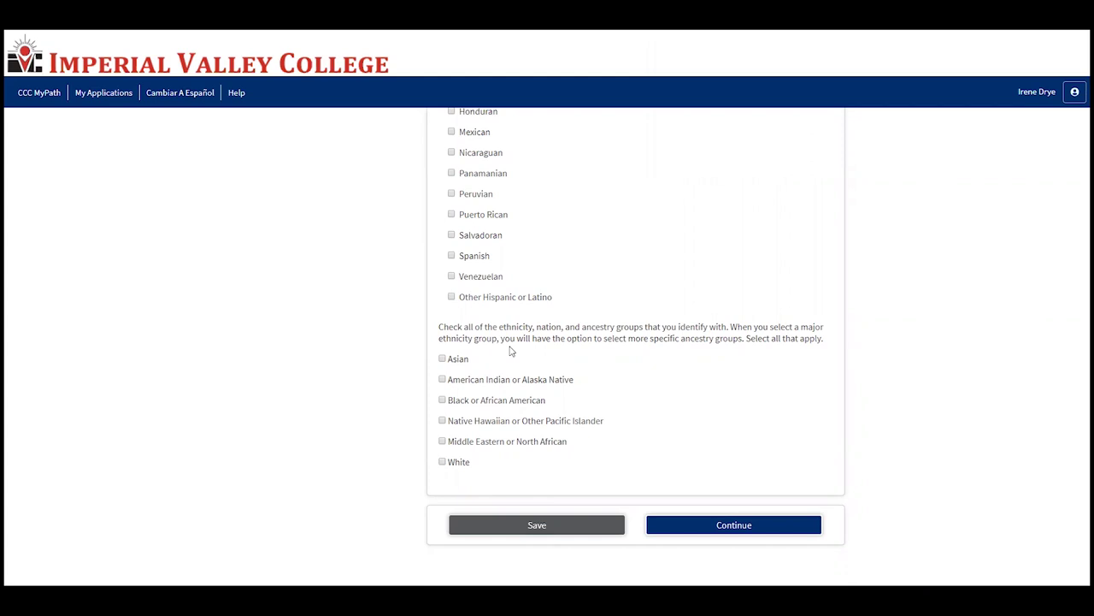
{"action": "left_click", "coordinate": [442, 399]}
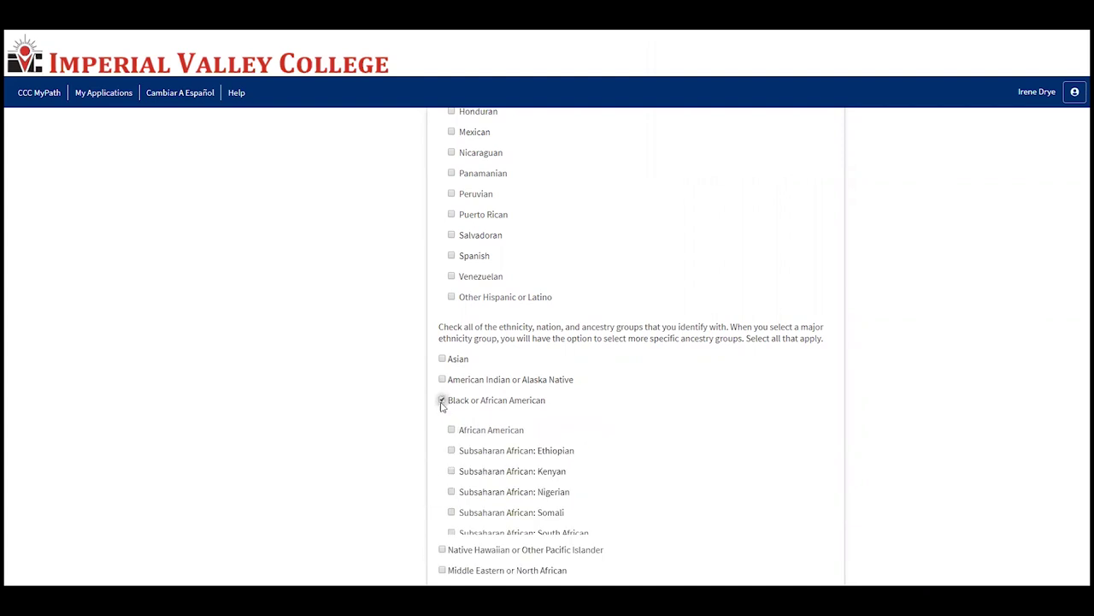
{"action": "left_click", "coordinate": [442, 399]}
{"action": "left_click", "coordinate": [442, 405]}
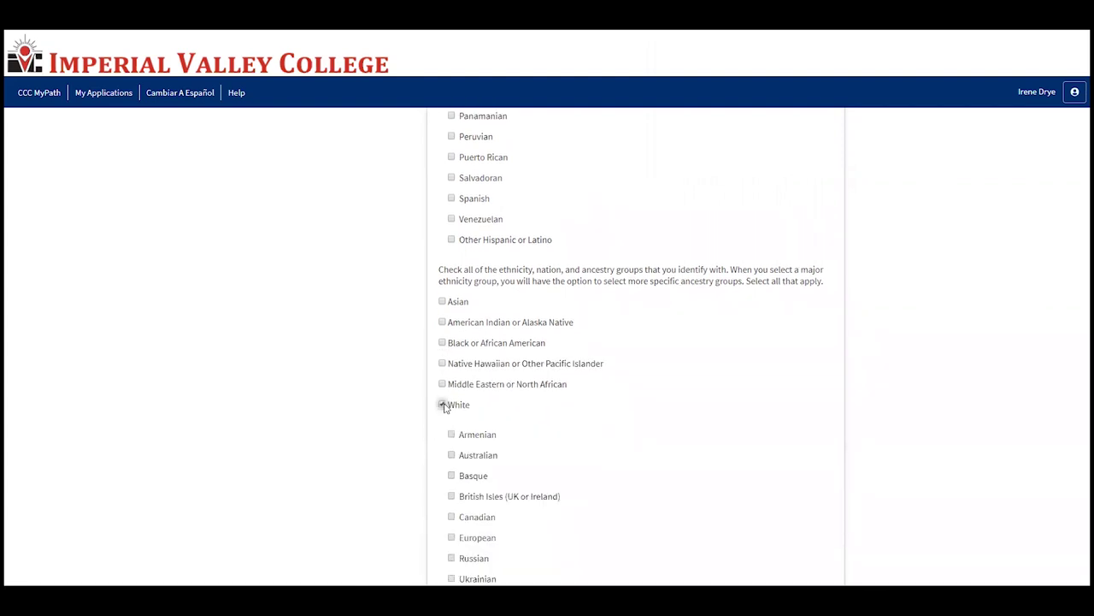
{"action": "left_click", "coordinate": [442, 405]}
{"action": "left_click", "coordinate": [728, 448]}
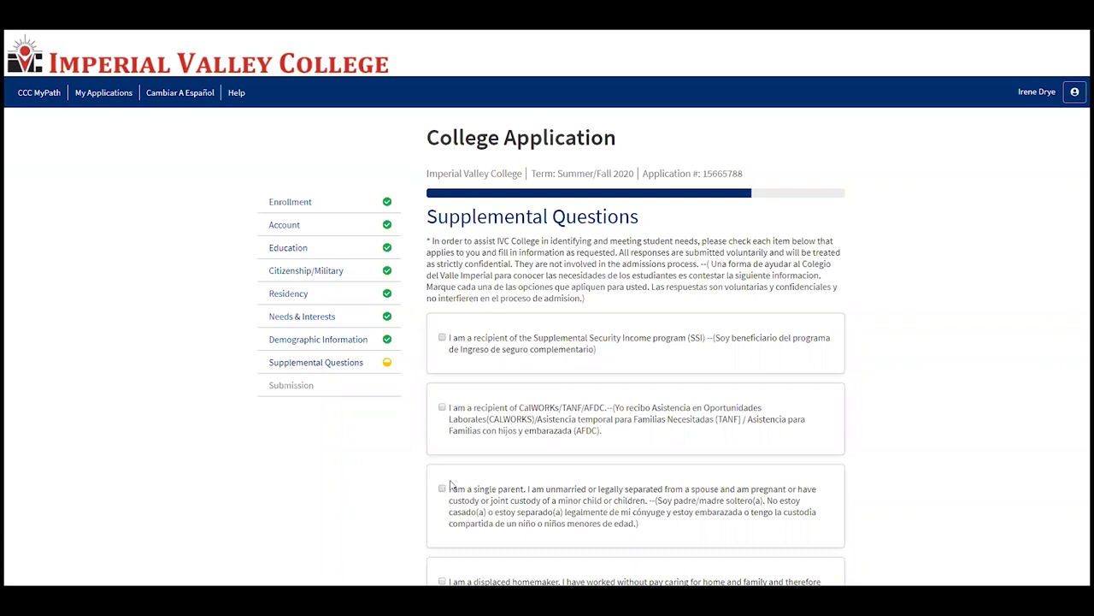
- Go to the Emergency Contact section and begin entering the contact's first name
{"action": "scroll", "coordinate": [451, 484], "scroll_direction": "down", "scroll_amount": 2}
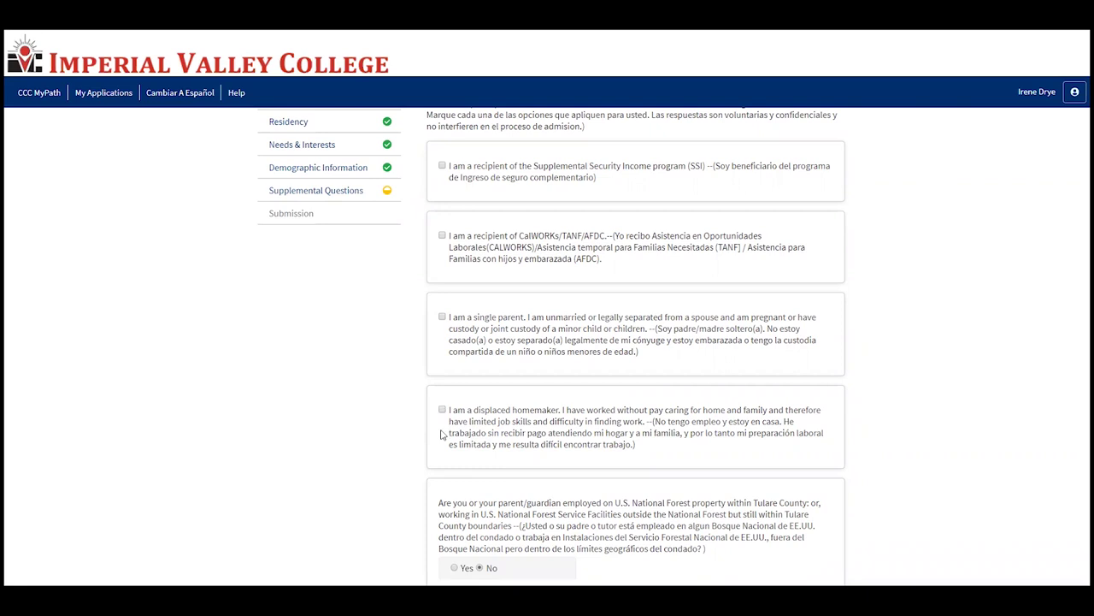
{"action": "scroll", "coordinate": [557, 440], "scroll_direction": "down", "scroll_amount": 4}
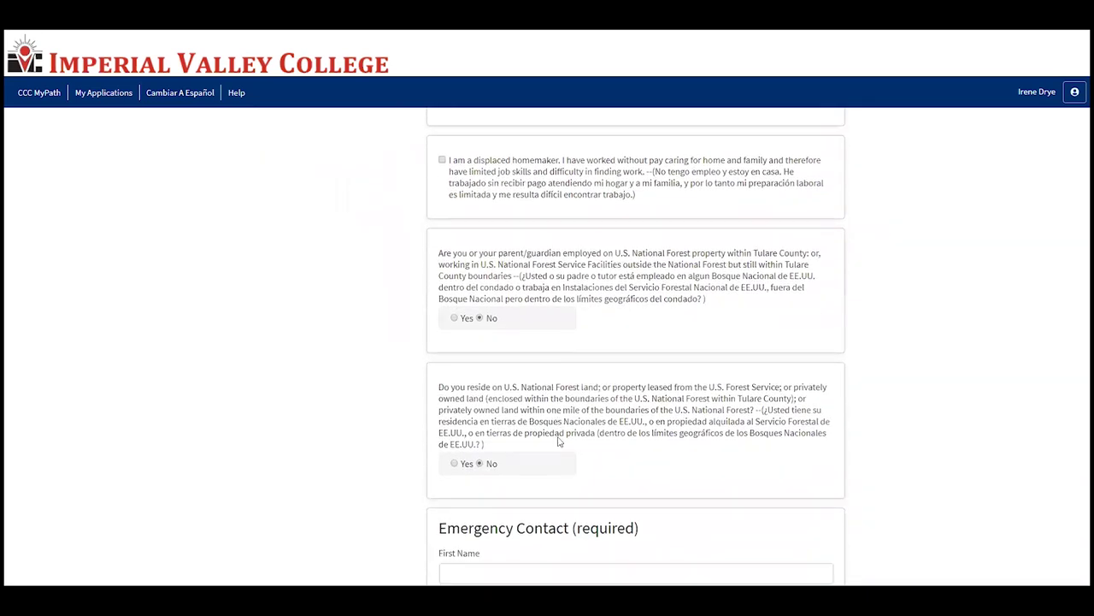
{"action": "scroll", "coordinate": [560, 393], "scroll_direction": "down", "scroll_amount": 2}
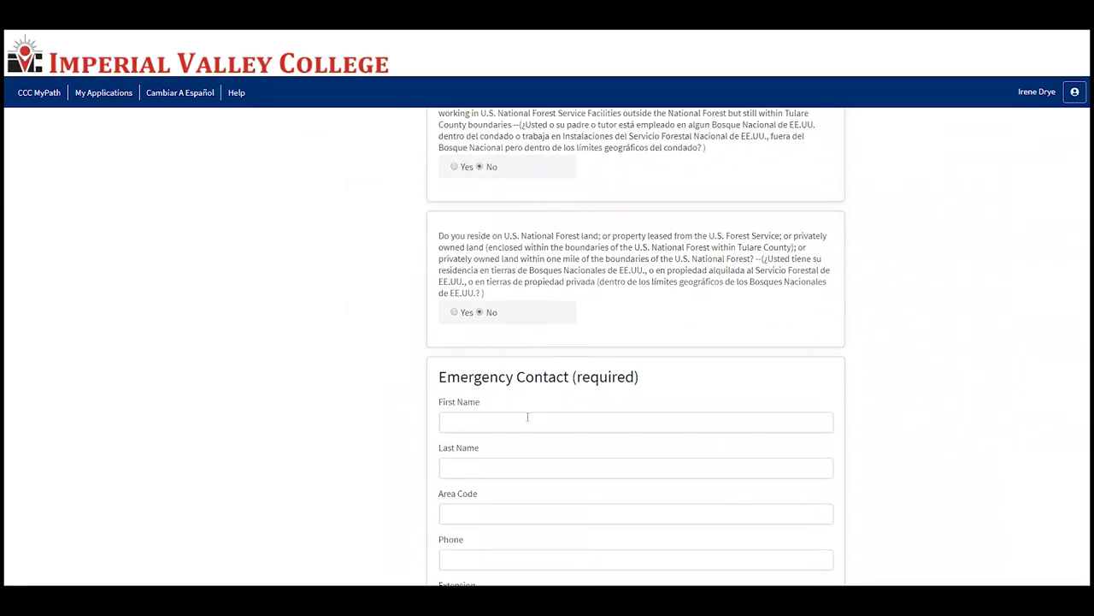
{"action": "scroll", "coordinate": [524, 425], "scroll_direction": "down", "scroll_amount": 2}
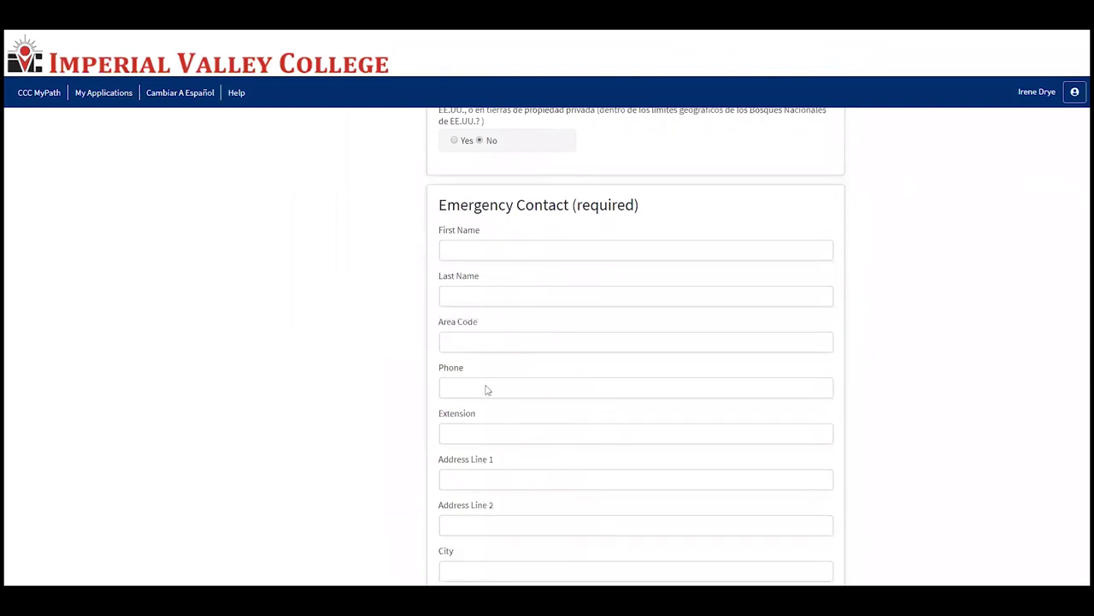
{"action": "scroll", "coordinate": [513, 402], "scroll_direction": "down", "scroll_amount": 1}
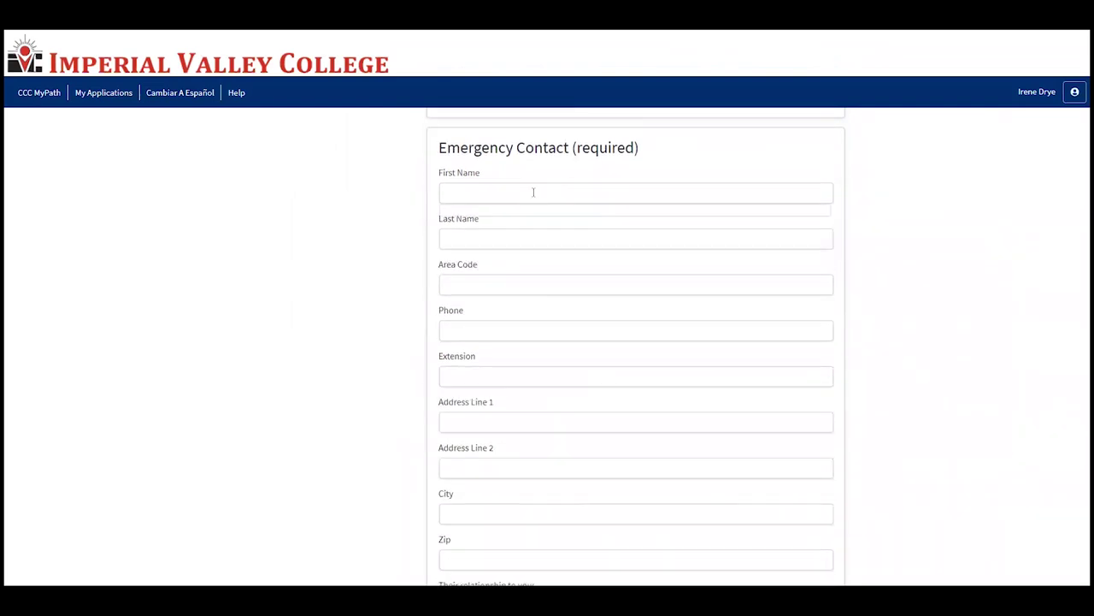
{"action": "scroll", "coordinate": [560, 397], "scroll_direction": "down", "scroll_amount": 1}
{"action": "scroll", "coordinate": [557, 389], "scroll_direction": "up", "scroll_amount": 1}
{"action": "left_click", "coordinate": [556, 195]}
- Save the supplemental answers with the Mother emergency contact in California, United States
{"action": "scroll", "coordinate": [513, 360], "scroll_direction": "down", "scroll_amount": 1}
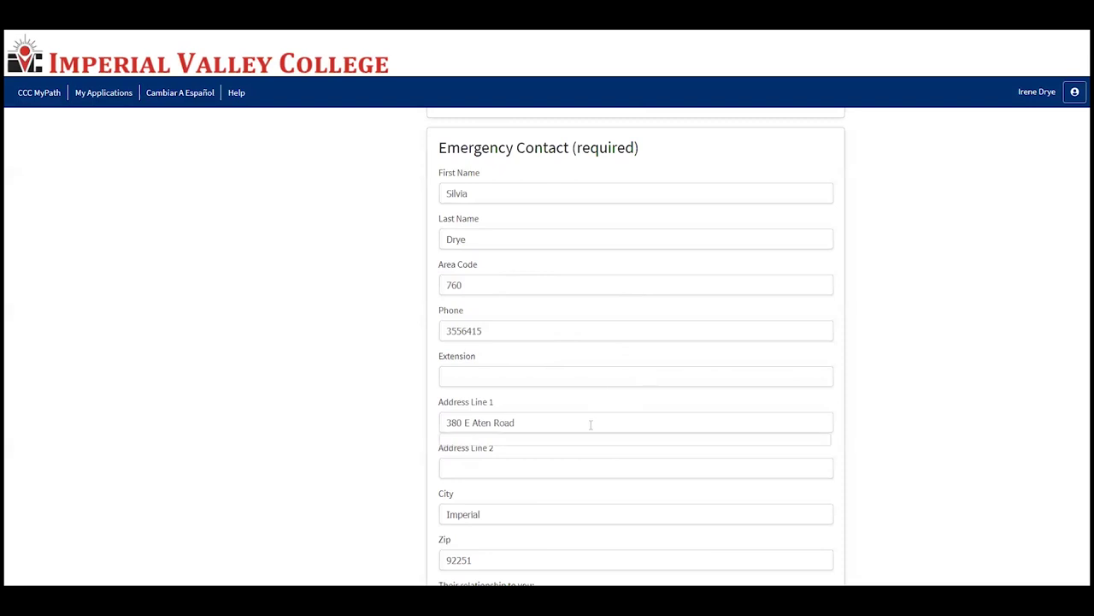
{"action": "scroll", "coordinate": [589, 423], "scroll_direction": "down", "scroll_amount": 5}
{"action": "left_click", "coordinate": [704, 468]}
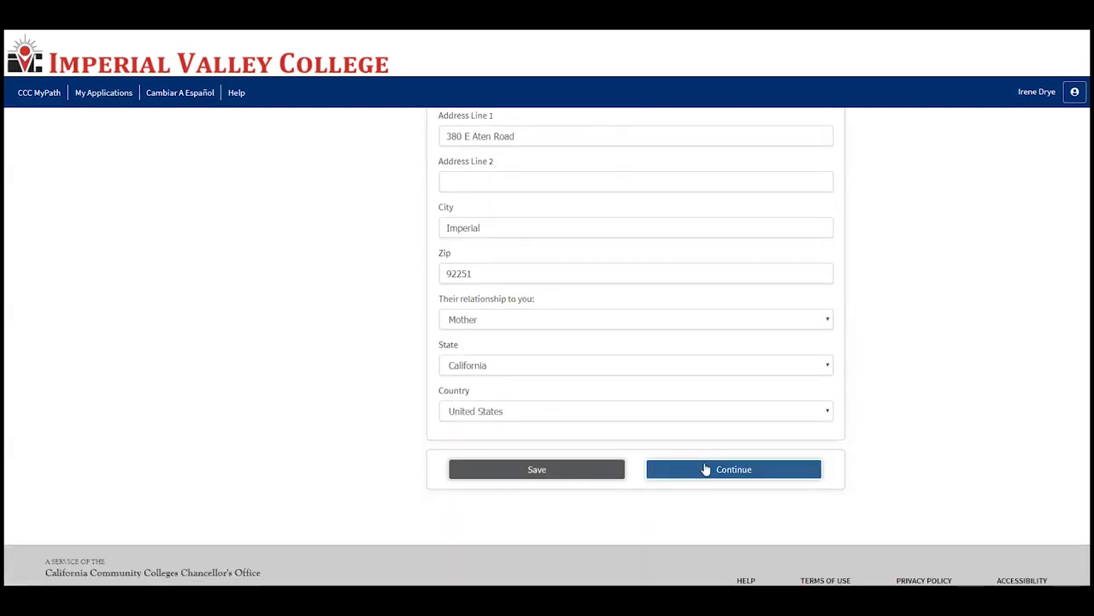
{"action": "left_click", "coordinate": [705, 469]}
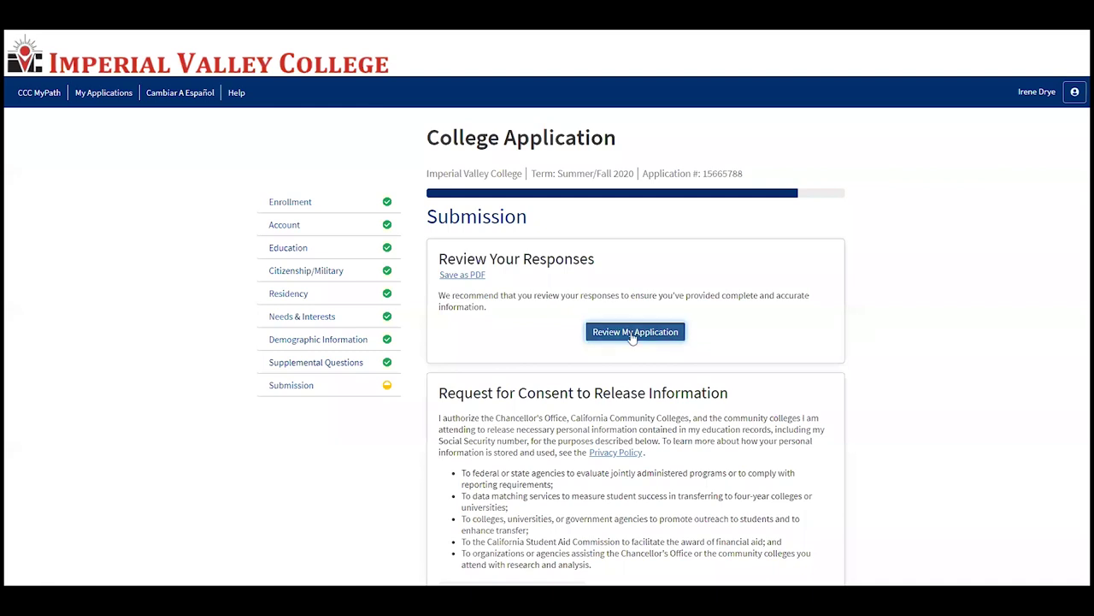
- Expand Review My Application and scroll through the answers, starting at the Summer/Fall 2020 term
{"action": "left_click", "coordinate": [633, 333]}
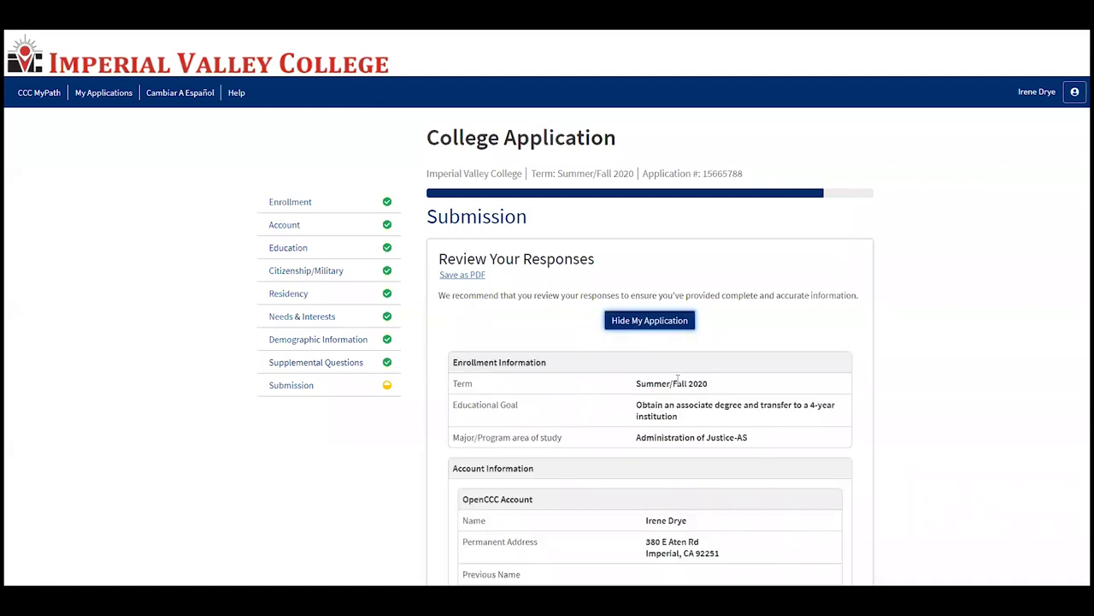
{"action": "triple_click", "coordinate": [650, 384]}
{"action": "left_click", "coordinate": [701, 394]}
{"action": "scroll", "coordinate": [696, 396], "scroll_direction": "down", "scroll_amount": 6}
{"action": "scroll", "coordinate": [695, 399], "scroll_direction": "down", "scroll_amount": 20}
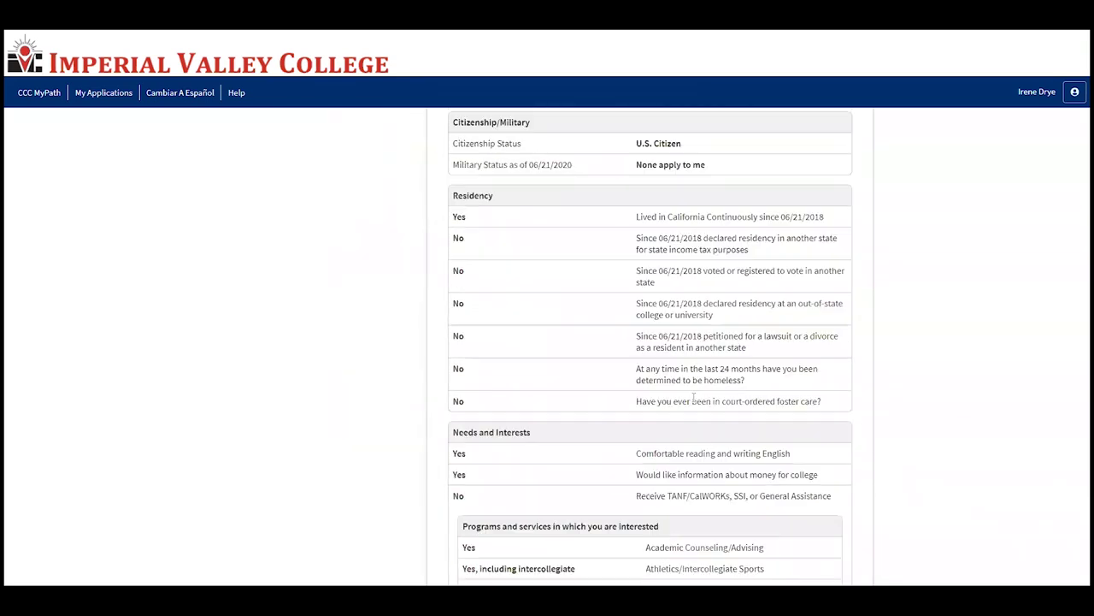
- Tick both 'By Checking here' declarations with consent given, then submit the application
{"action": "scroll", "coordinate": [684, 395], "scroll_direction": "down", "scroll_amount": 2}
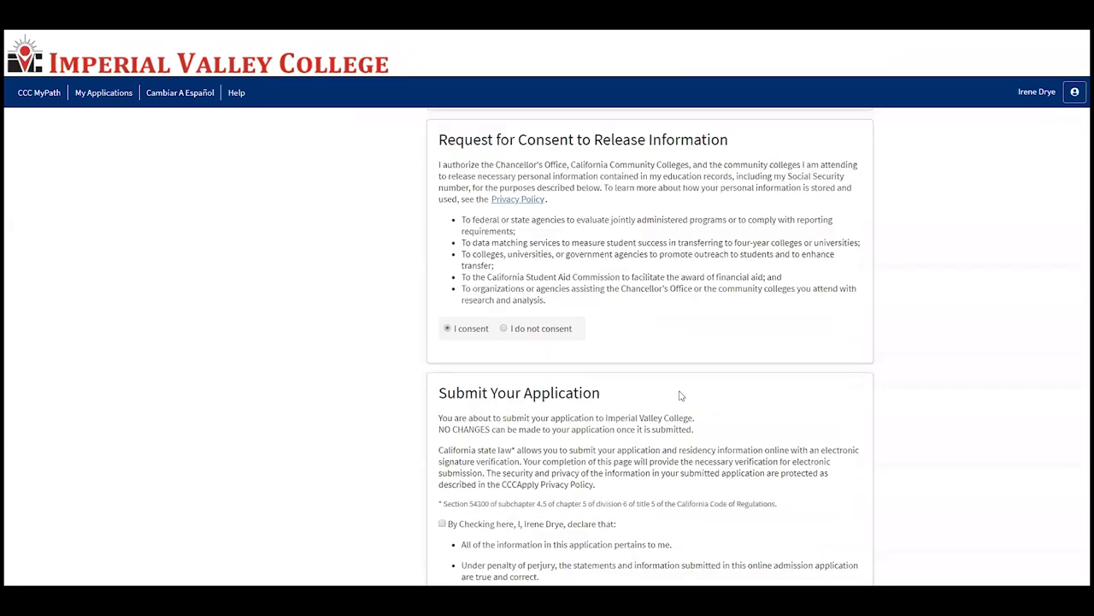
{"action": "scroll", "coordinate": [682, 396], "scroll_direction": "up", "scroll_amount": 1}
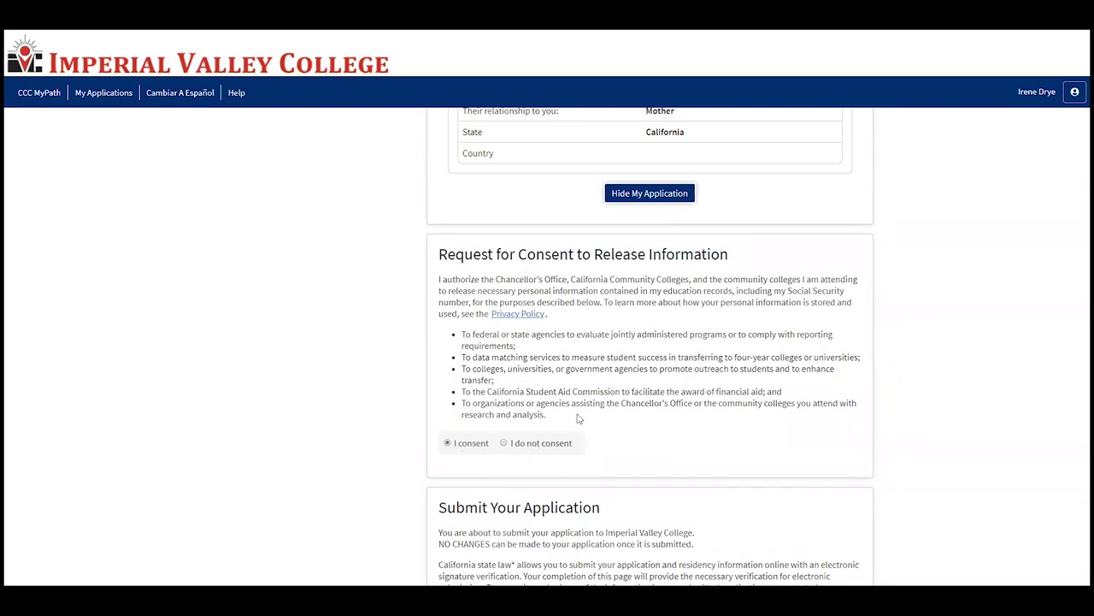
{"action": "scroll", "coordinate": [579, 418], "scroll_direction": "down", "scroll_amount": 2}
{"action": "scroll", "coordinate": [579, 417], "scroll_direction": "down", "scroll_amount": 3}
{"action": "scroll", "coordinate": [564, 359], "scroll_direction": "up", "scroll_amount": 1}
{"action": "scroll", "coordinate": [540, 257], "scroll_direction": "down", "scroll_amount": 2}
{"action": "scroll", "coordinate": [650, 505], "scroll_direction": "down", "scroll_amount": 2}
{"action": "scroll", "coordinate": [494, 333], "scroll_direction": "up", "scroll_amount": 2}
{"action": "left_click", "coordinate": [442, 294]}
{"action": "left_click", "coordinate": [442, 432]}
{"action": "scroll", "coordinate": [515, 420], "scroll_direction": "down", "scroll_amount": 3}
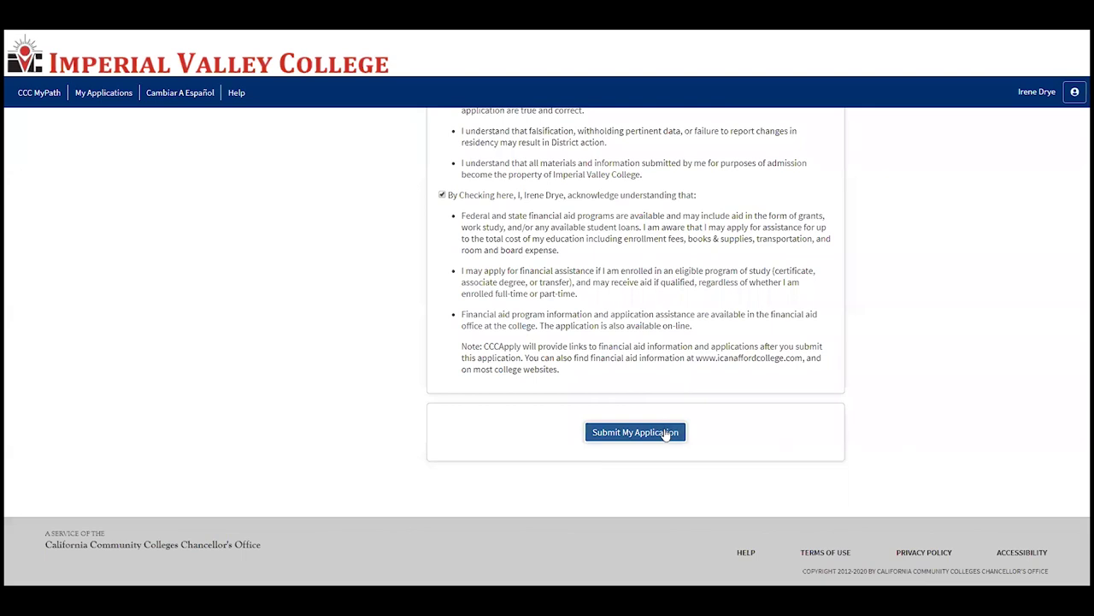
{"action": "left_click", "coordinate": [666, 434]}
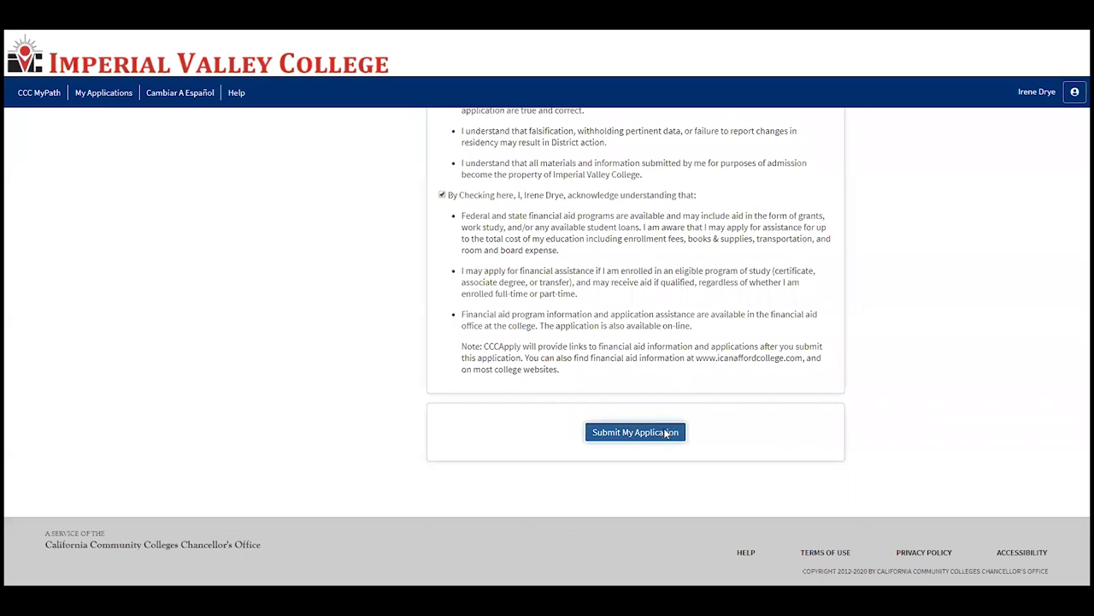